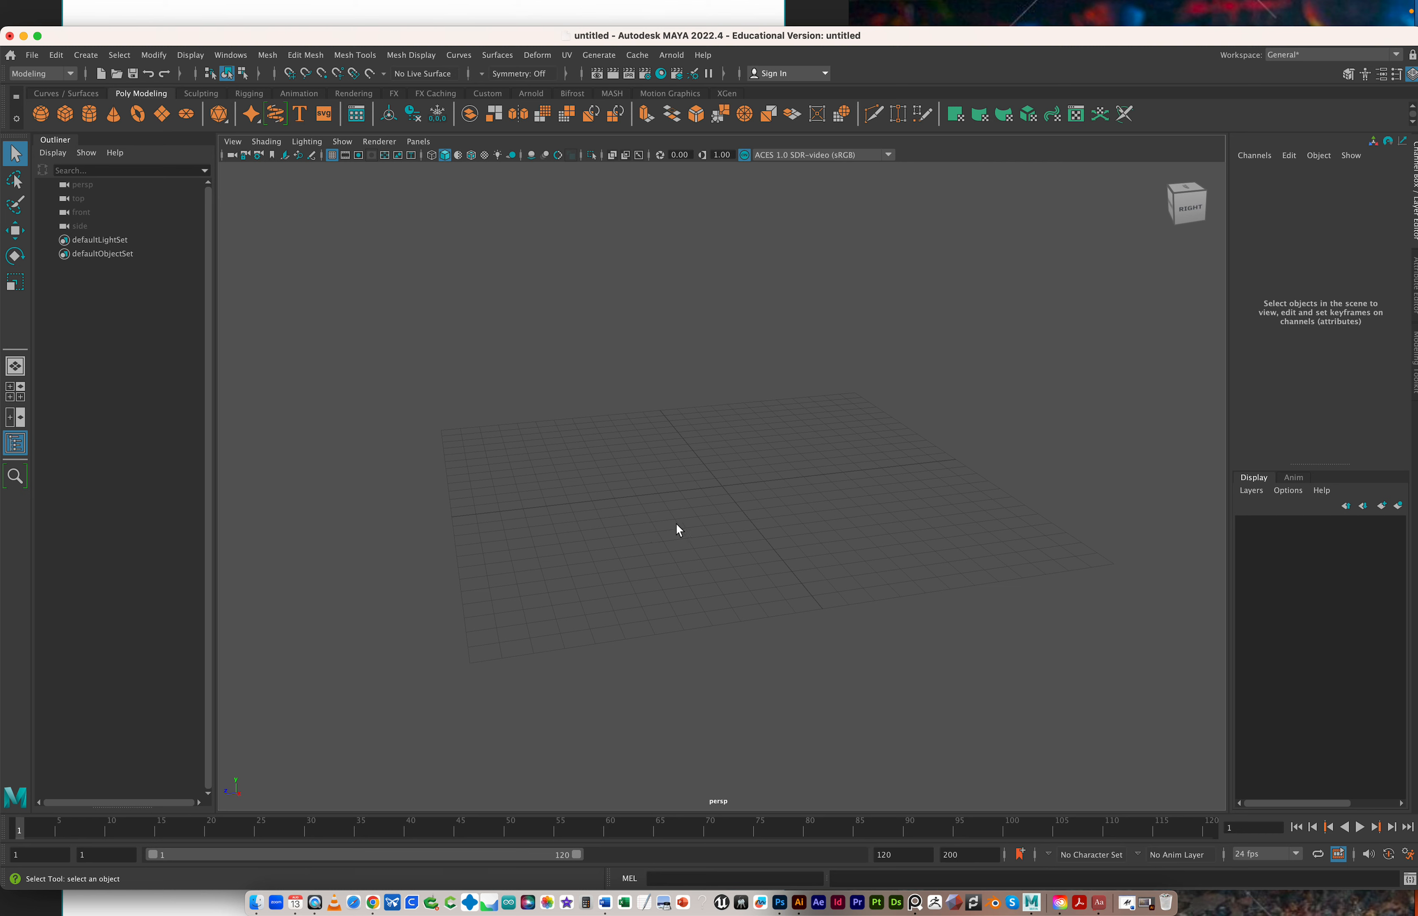
{"action": "right_click_drag", "start_coordinate": [676, 524], "coordinate": [605, 502], "text": "alt"}
{"action": "right_click_drag", "start_coordinate": [927, 489], "coordinate": [860, 488], "text": "alt"}
{"action": "middle_click_drag", "start_coordinate": [770, 481], "coordinate": [770, 481], "text": "alt"}
{"action": "mouse_move", "coordinate": [788, 490]}
{"action": "left_mouse_down", "text": "alt"}
{"action": "mouse_move", "coordinate": [753, 516]}
{"action": "mouse_move", "coordinate": [825, 462]}
{"action": "mouse_move", "coordinate": [797, 506]}
{"action": "mouse_move", "coordinate": [765, 490]}
{"action": "mouse_move", "coordinate": [798, 510]}
{"action": "mouse_move", "coordinate": [800, 475]}
{"action": "mouse_move", "coordinate": [815, 511]}
{"action": "mouse_move", "coordinate": [803, 489]}
{"action": "left_mouse_up", "text": "alt"}
Maximize the front view and begin importing an image plane into its camera
{"action": "key", "text": "space"}
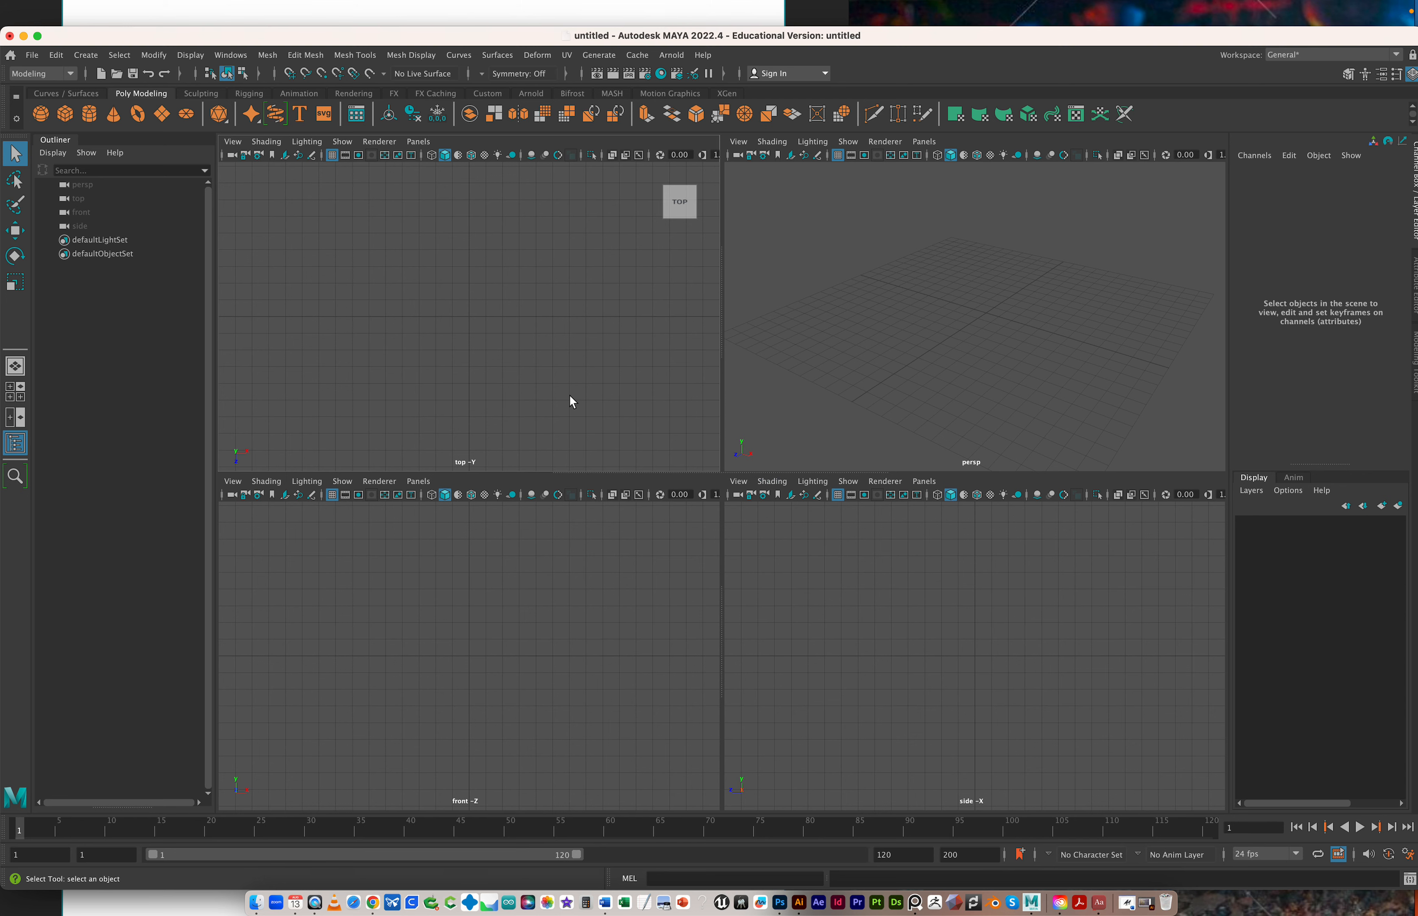
{"action": "key", "text": "space"}
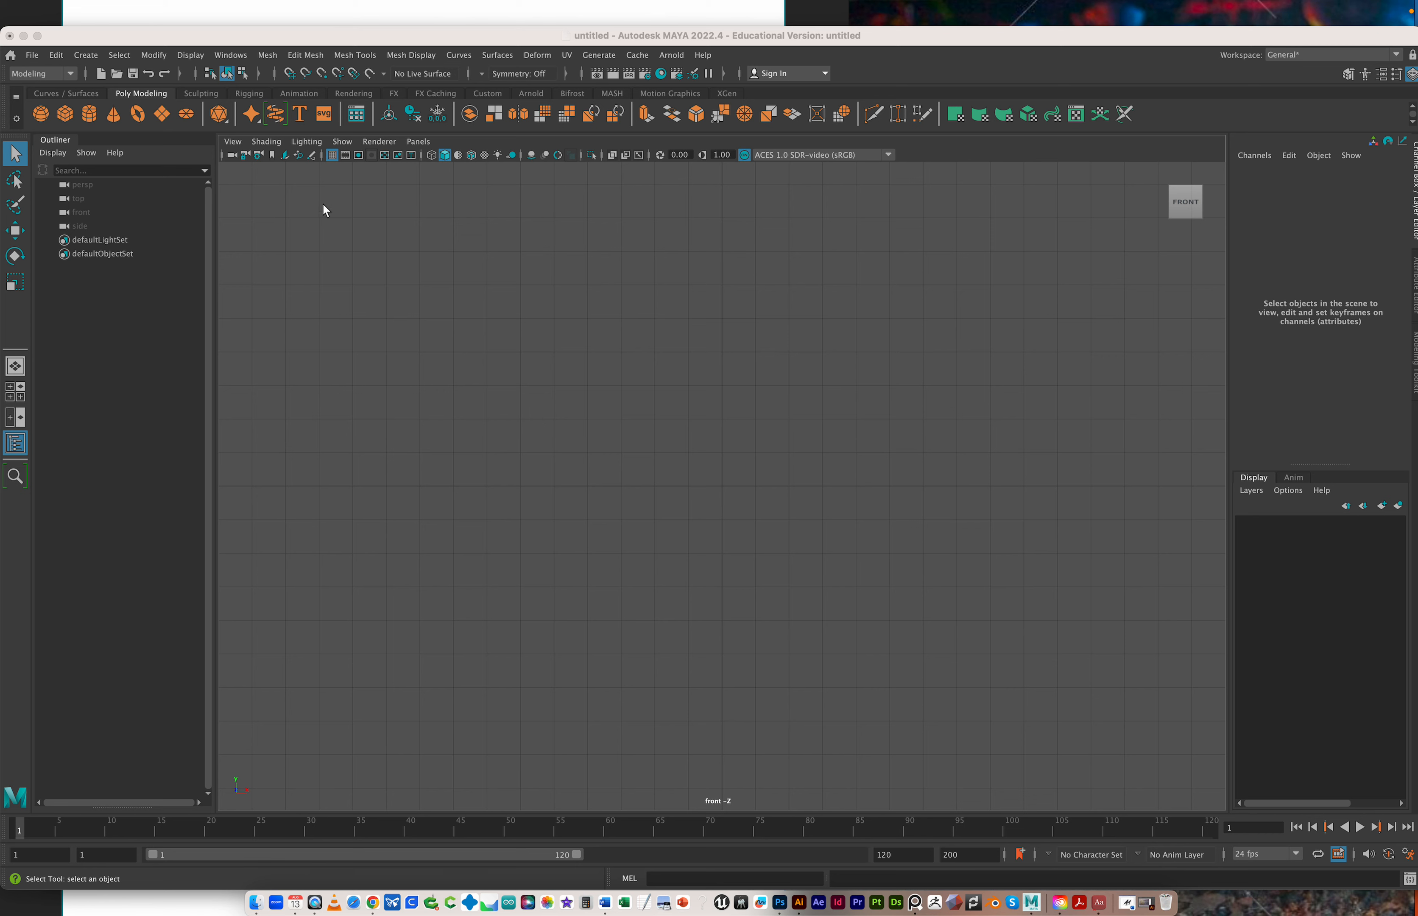
{"action": "left_click", "coordinate": [266, 141]}
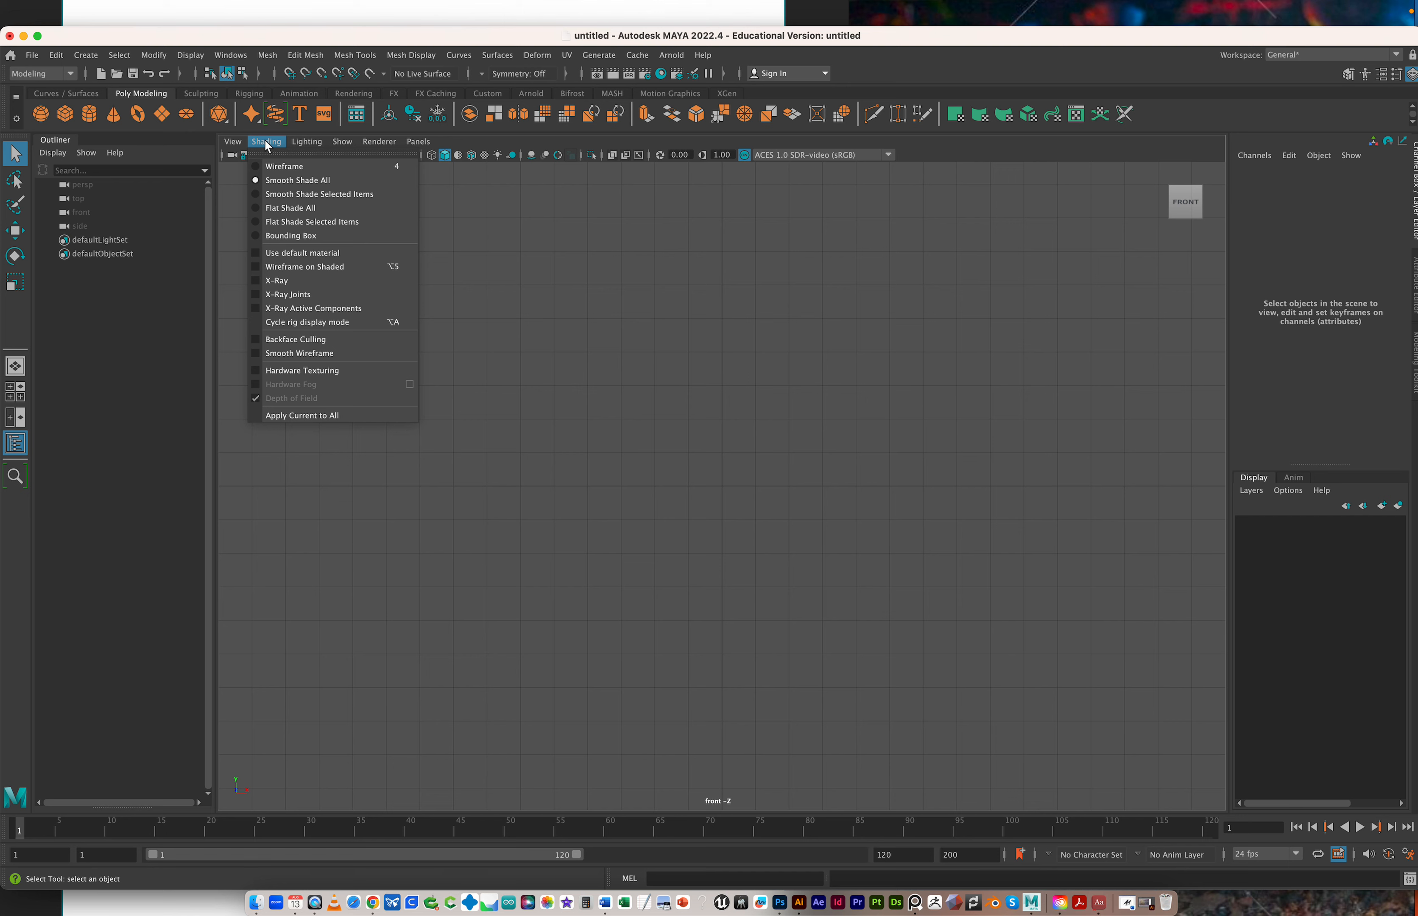
{"action": "mouse_move", "coordinate": [238, 145]}
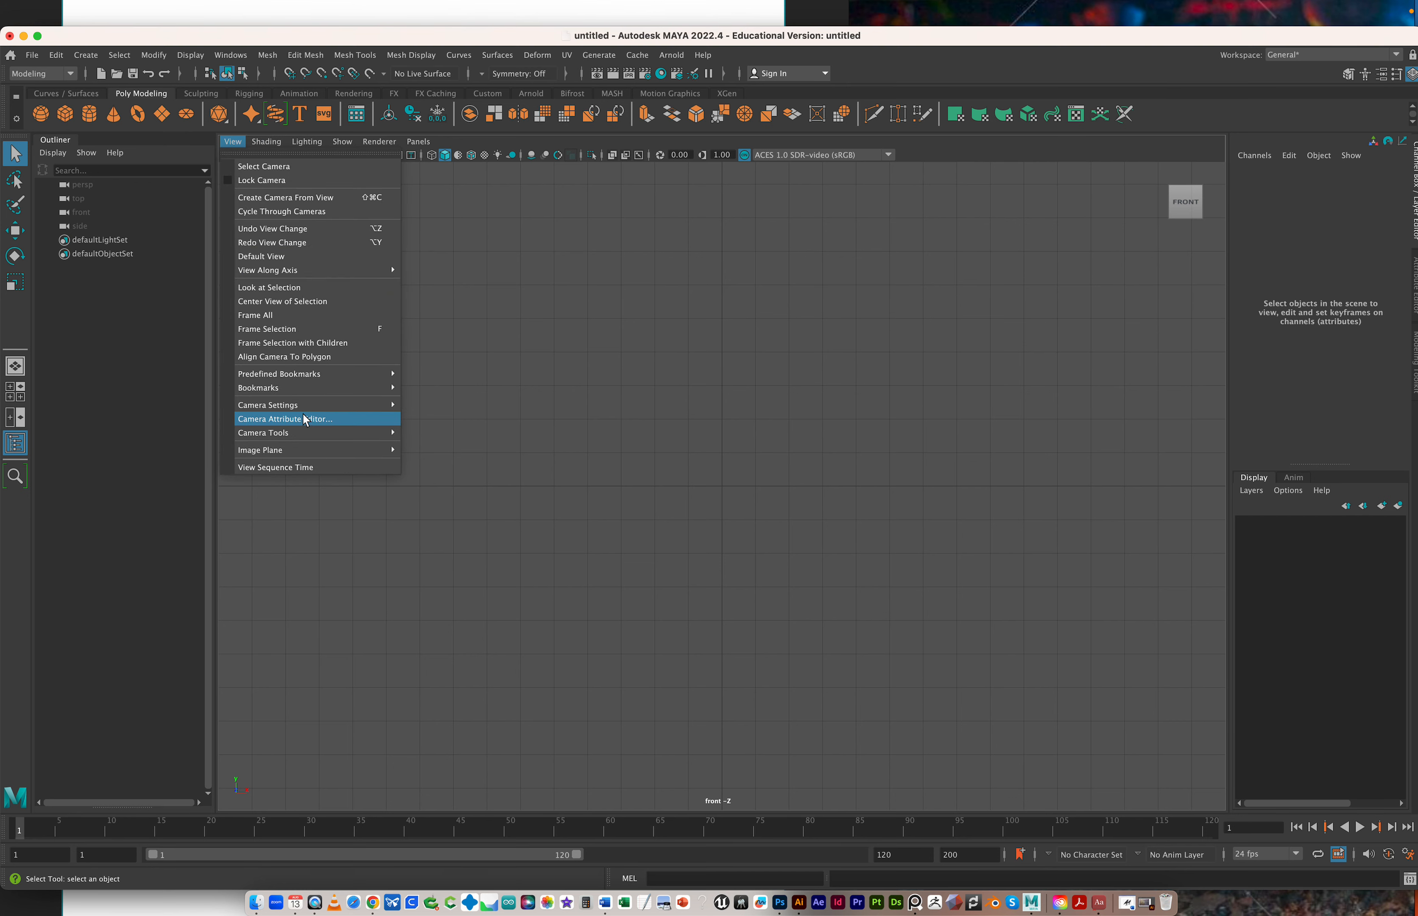
{"action": "mouse_move", "coordinate": [311, 447]}
{"action": "left_click", "coordinate": [478, 462]}
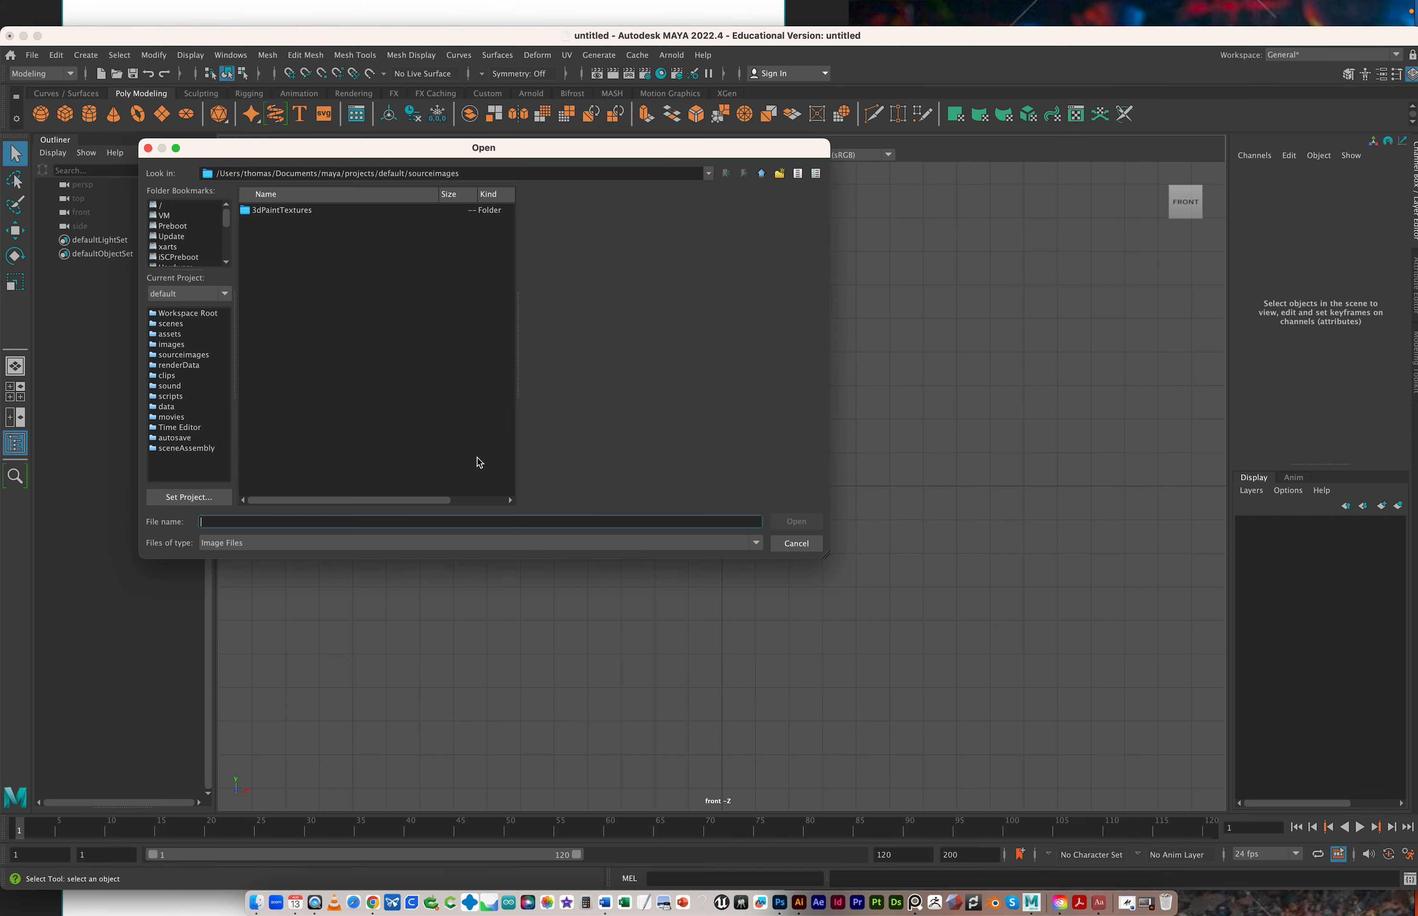
Load Front_Can.jpg from the A_Oil_Drum folder on the Desktop as the image plane and frame it in the view
{"action": "scroll", "coordinate": [203, 262], "scroll_direction": "down", "scroll_amount": 5}
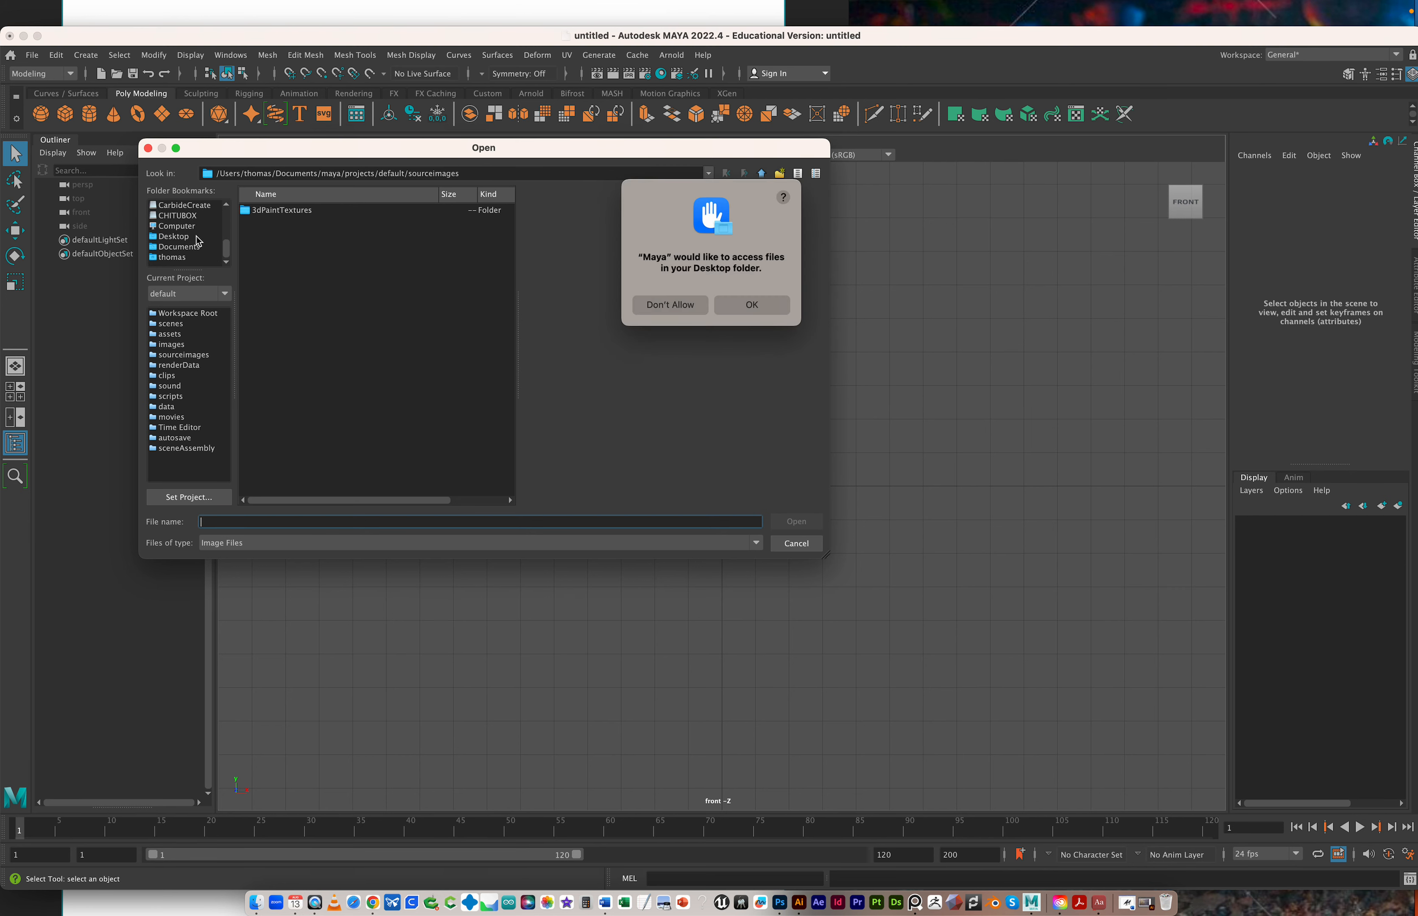
{"action": "left_click", "coordinate": [739, 304]}
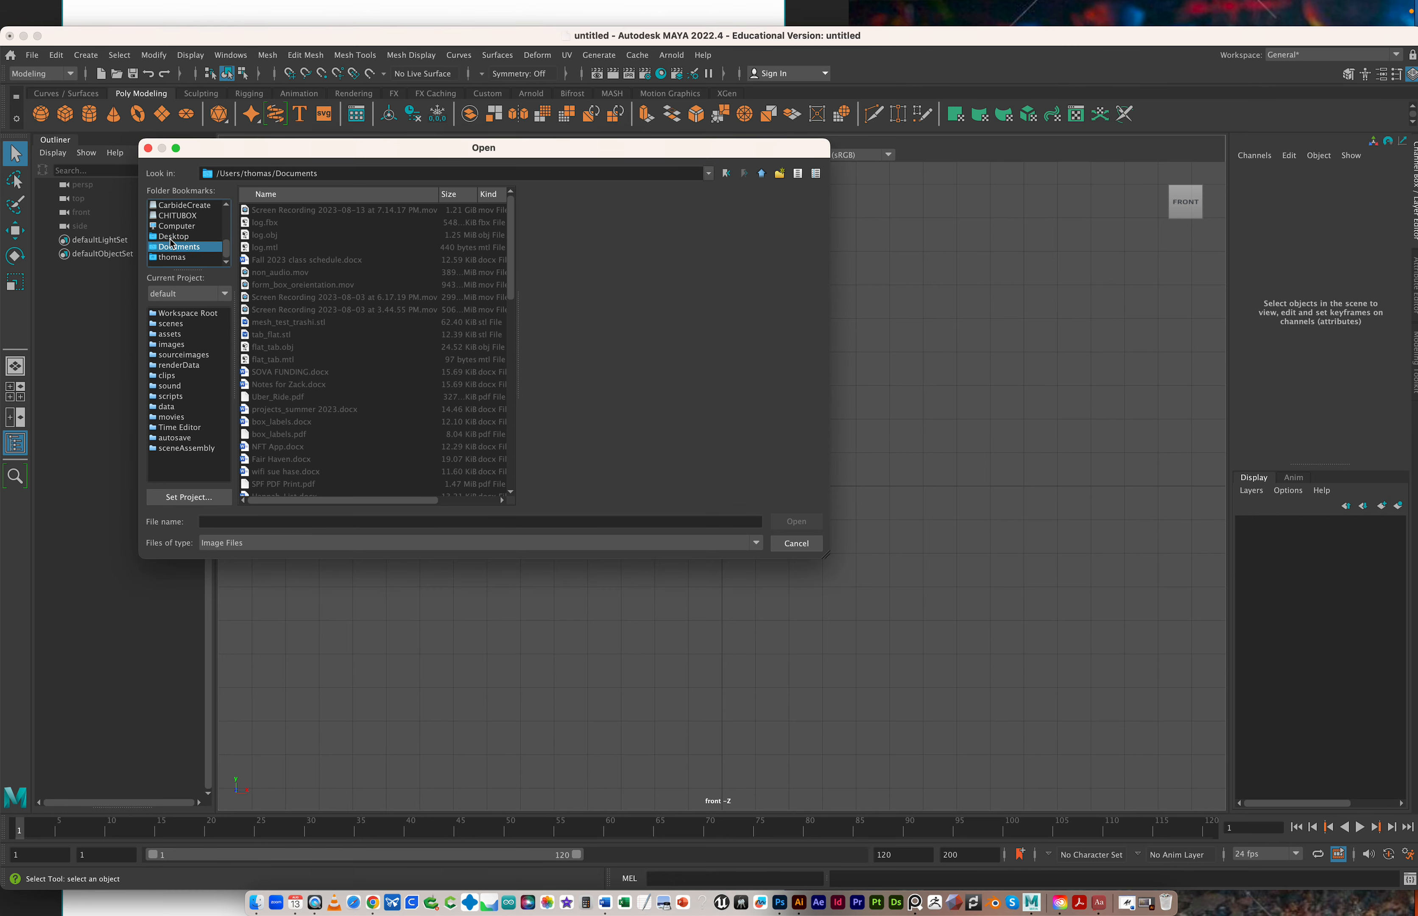
{"action": "scroll", "coordinate": [363, 292], "scroll_direction": "down", "scroll_amount": 1}
{"action": "scroll", "coordinate": [364, 291], "scroll_direction": "down", "scroll_amount": 2}
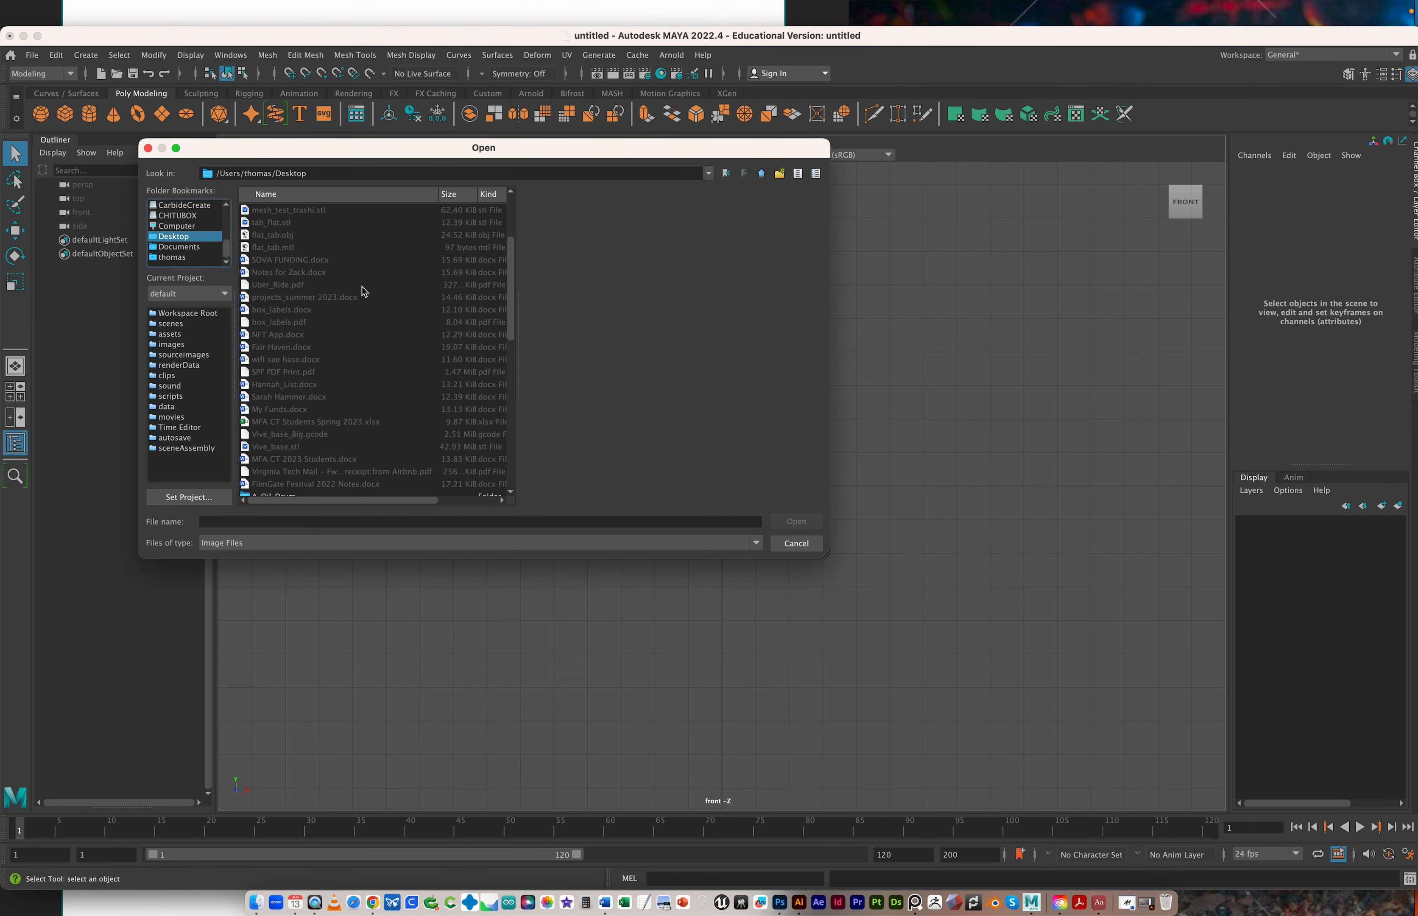
{"action": "scroll", "coordinate": [378, 291], "scroll_direction": "down", "scroll_amount": 3}
{"action": "scroll", "coordinate": [379, 293], "scroll_direction": "down", "scroll_amount": 5}
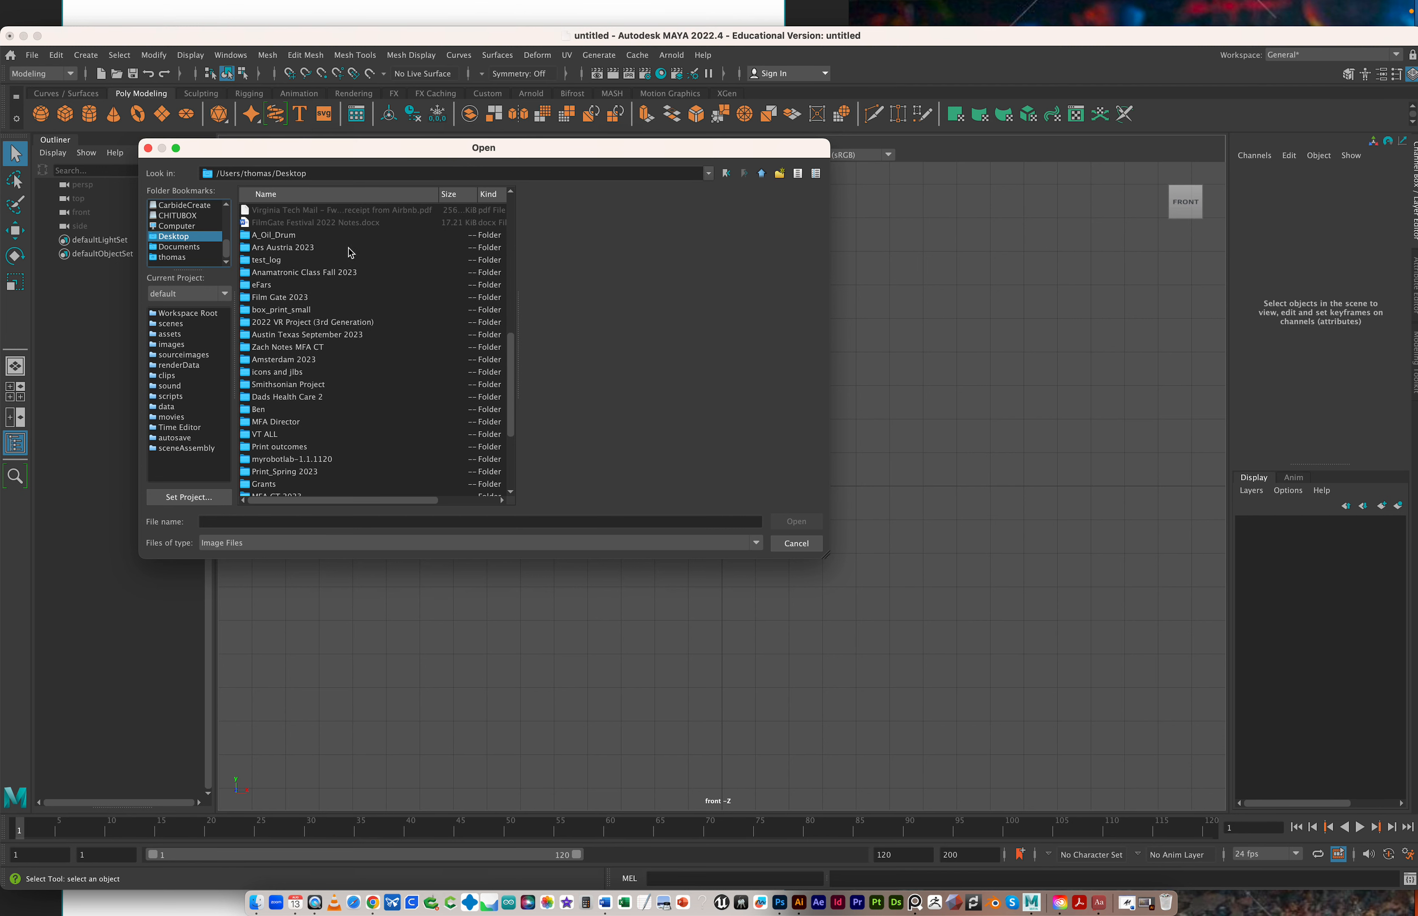
{"action": "double_click", "coordinate": [301, 235]}
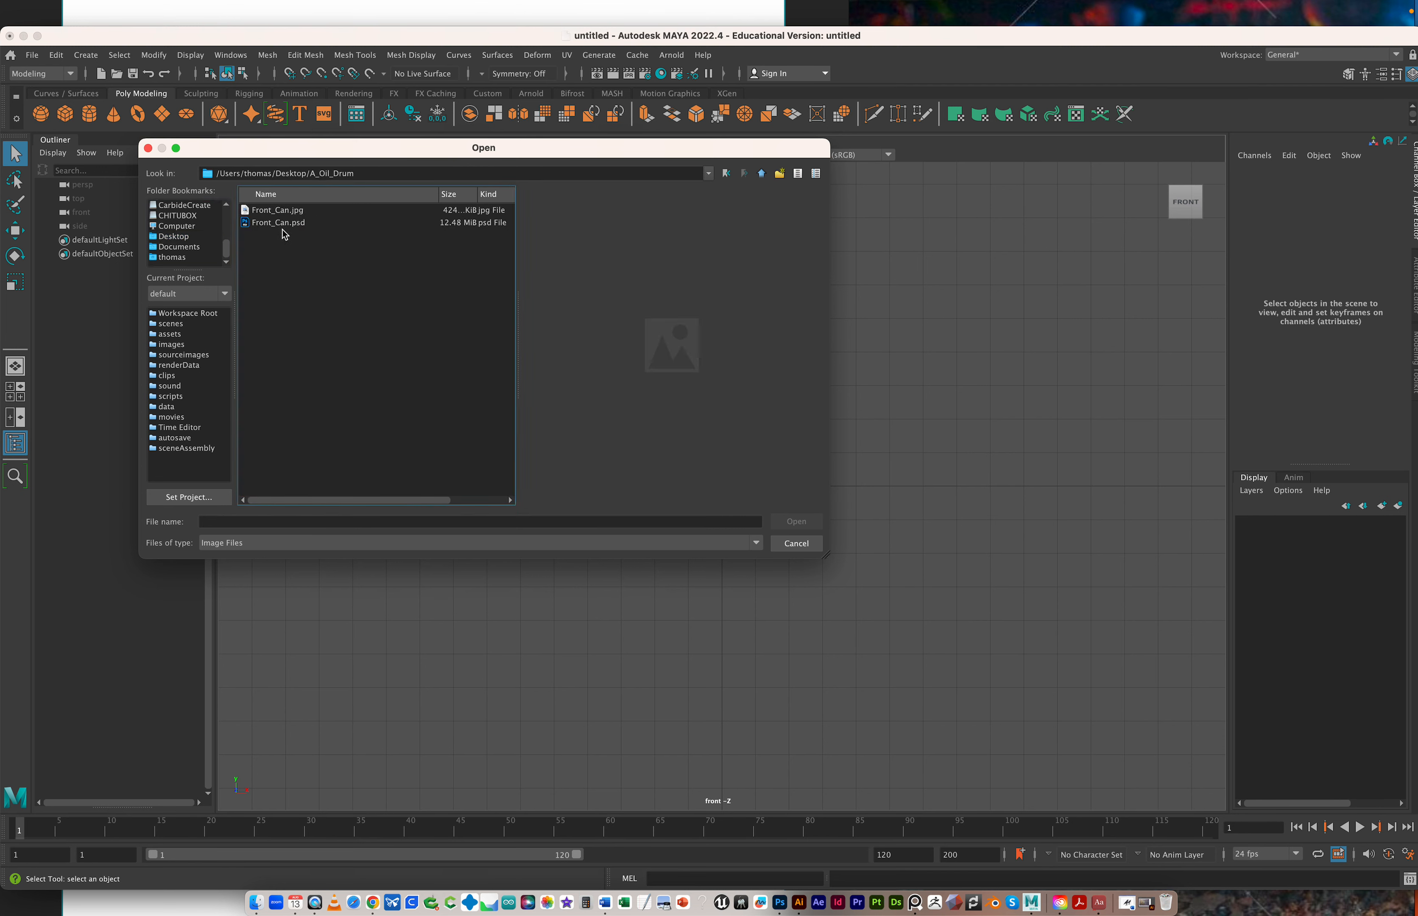
{"action": "left_click", "coordinate": [276, 211]}
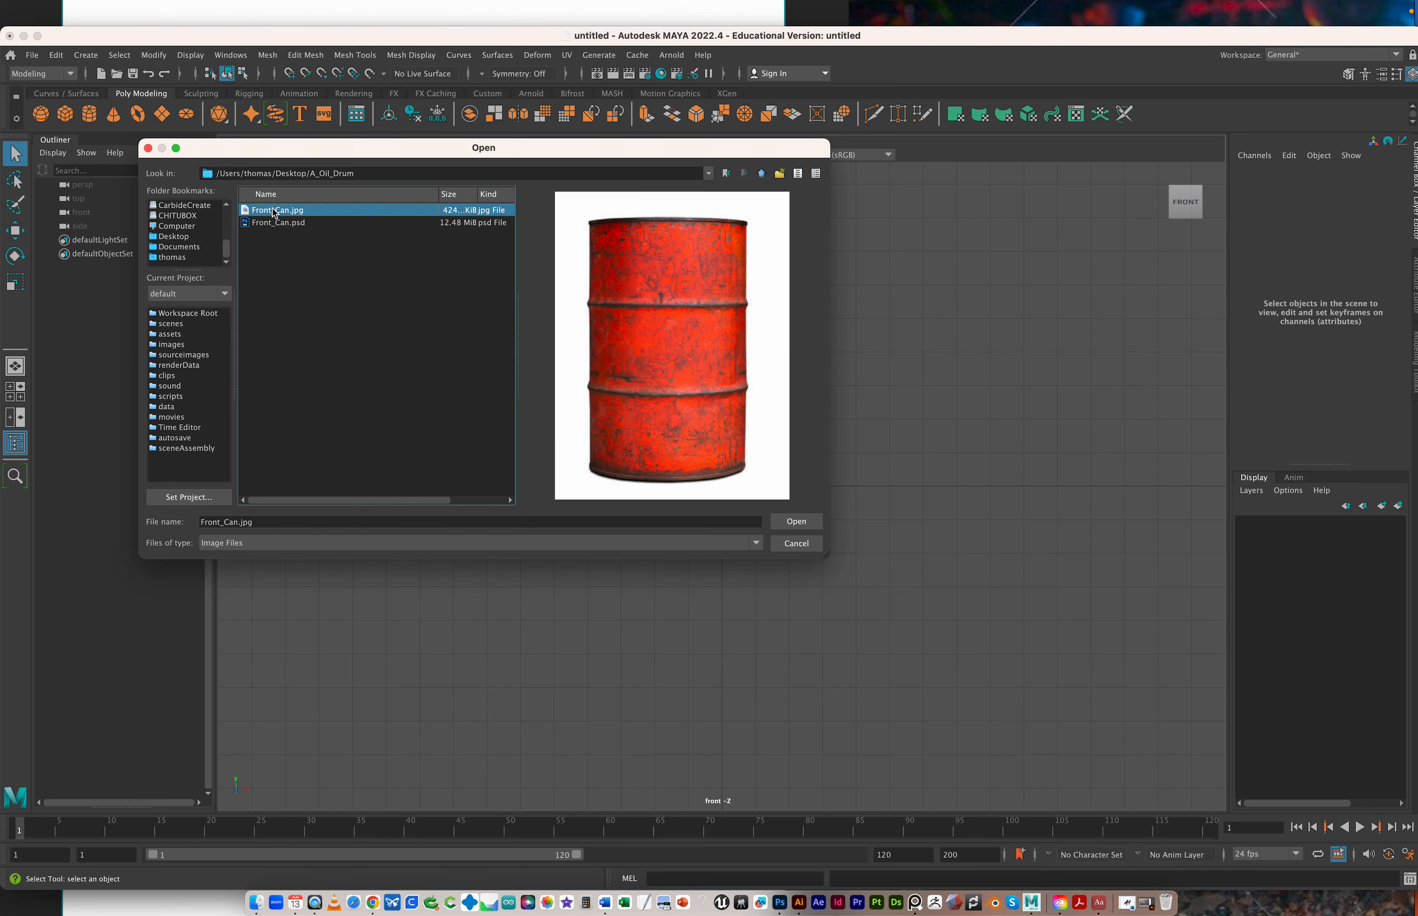
{"action": "left_click", "coordinate": [781, 521]}
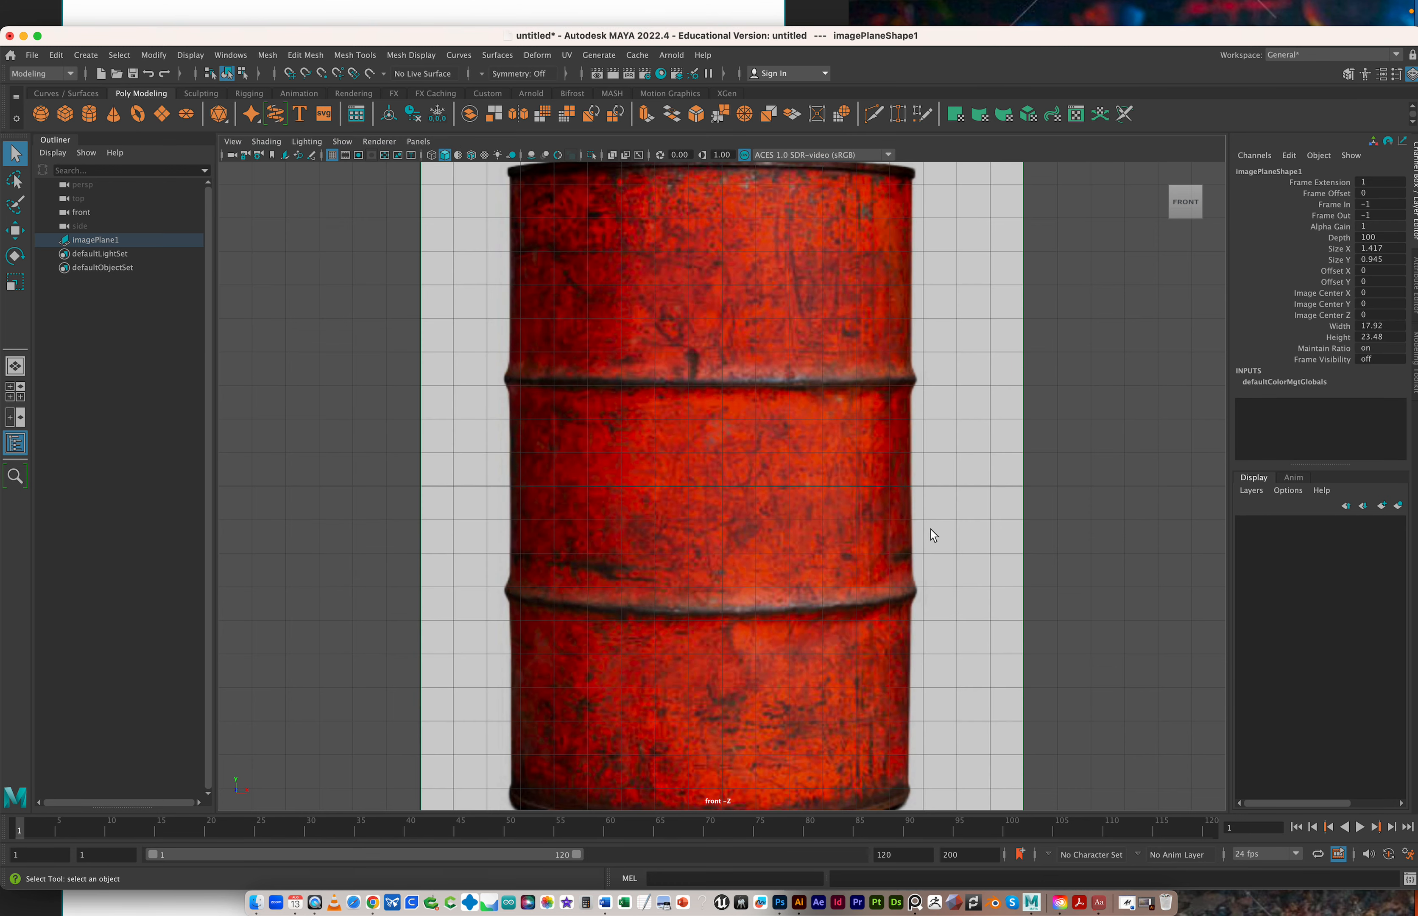
{"action": "key", "text": "f"}
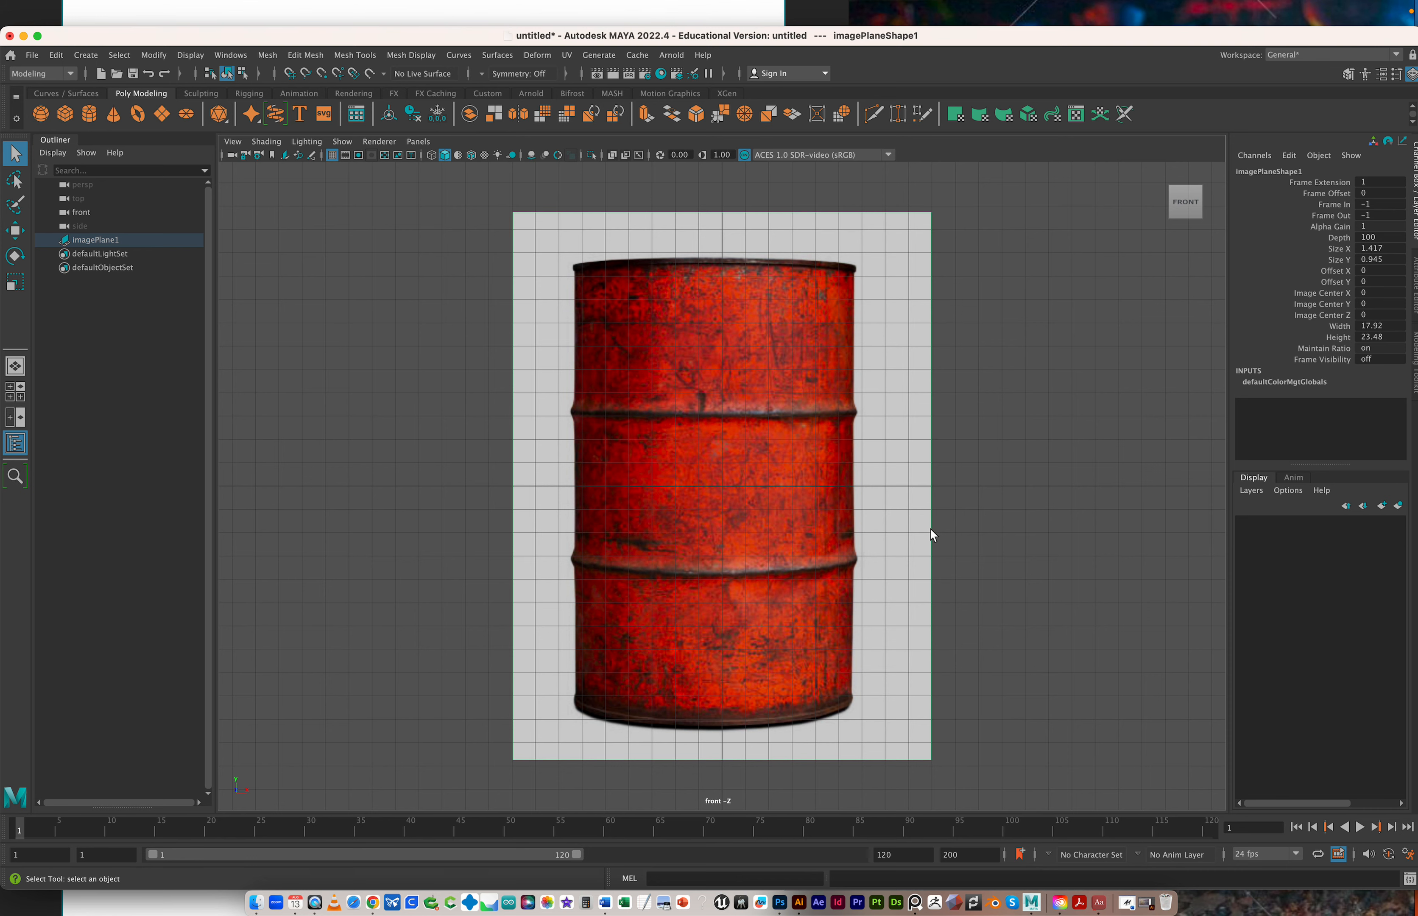
Return to a maximized perspective view and look at the oil drum image plane from an angle
{"action": "key", "text": "space"}
{"action": "left_click", "coordinate": [865, 393]}
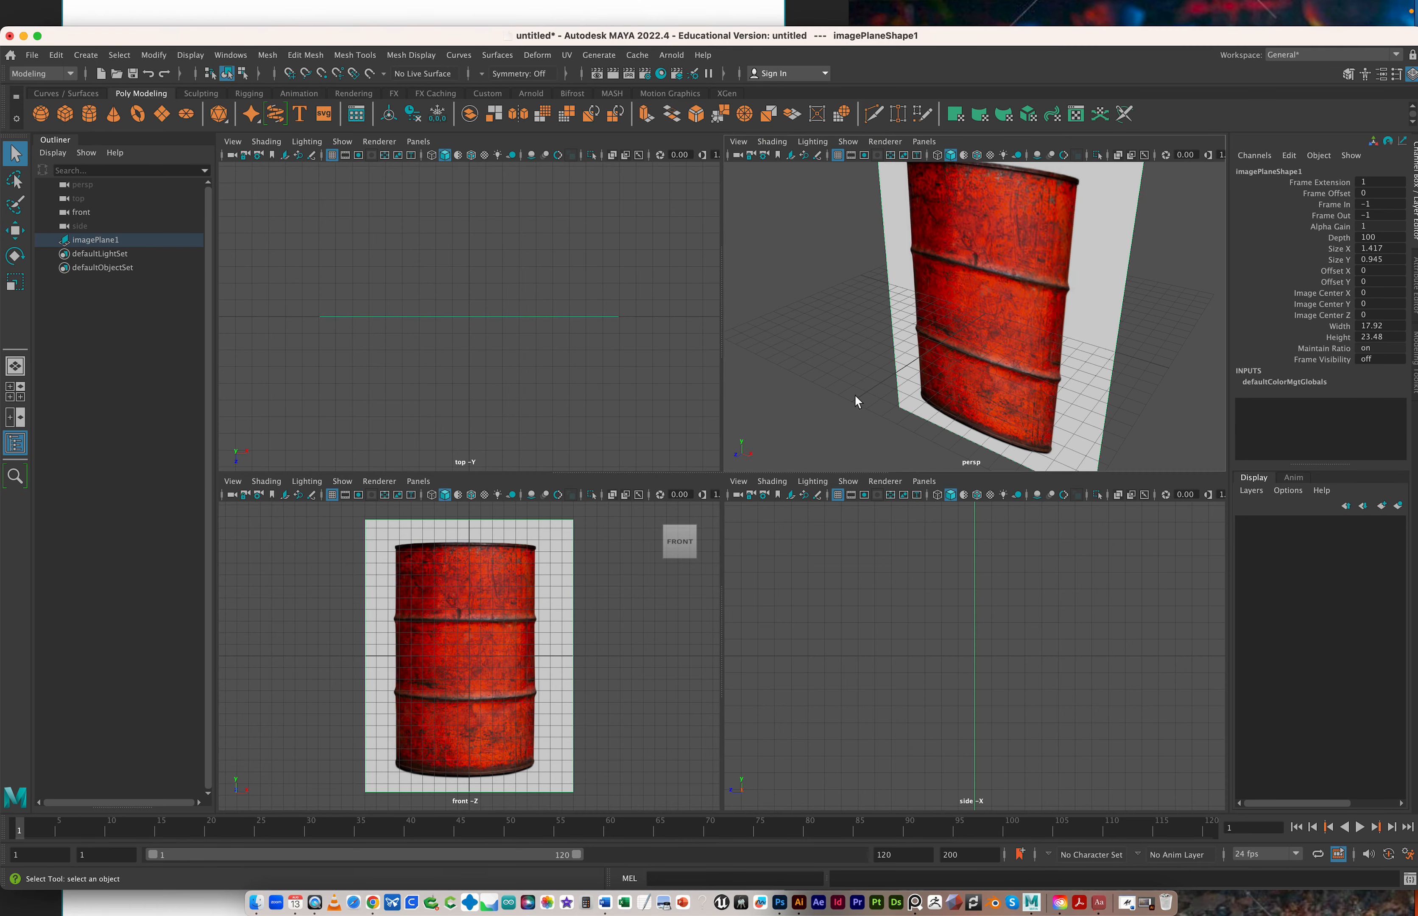
{"action": "key", "text": "space"}
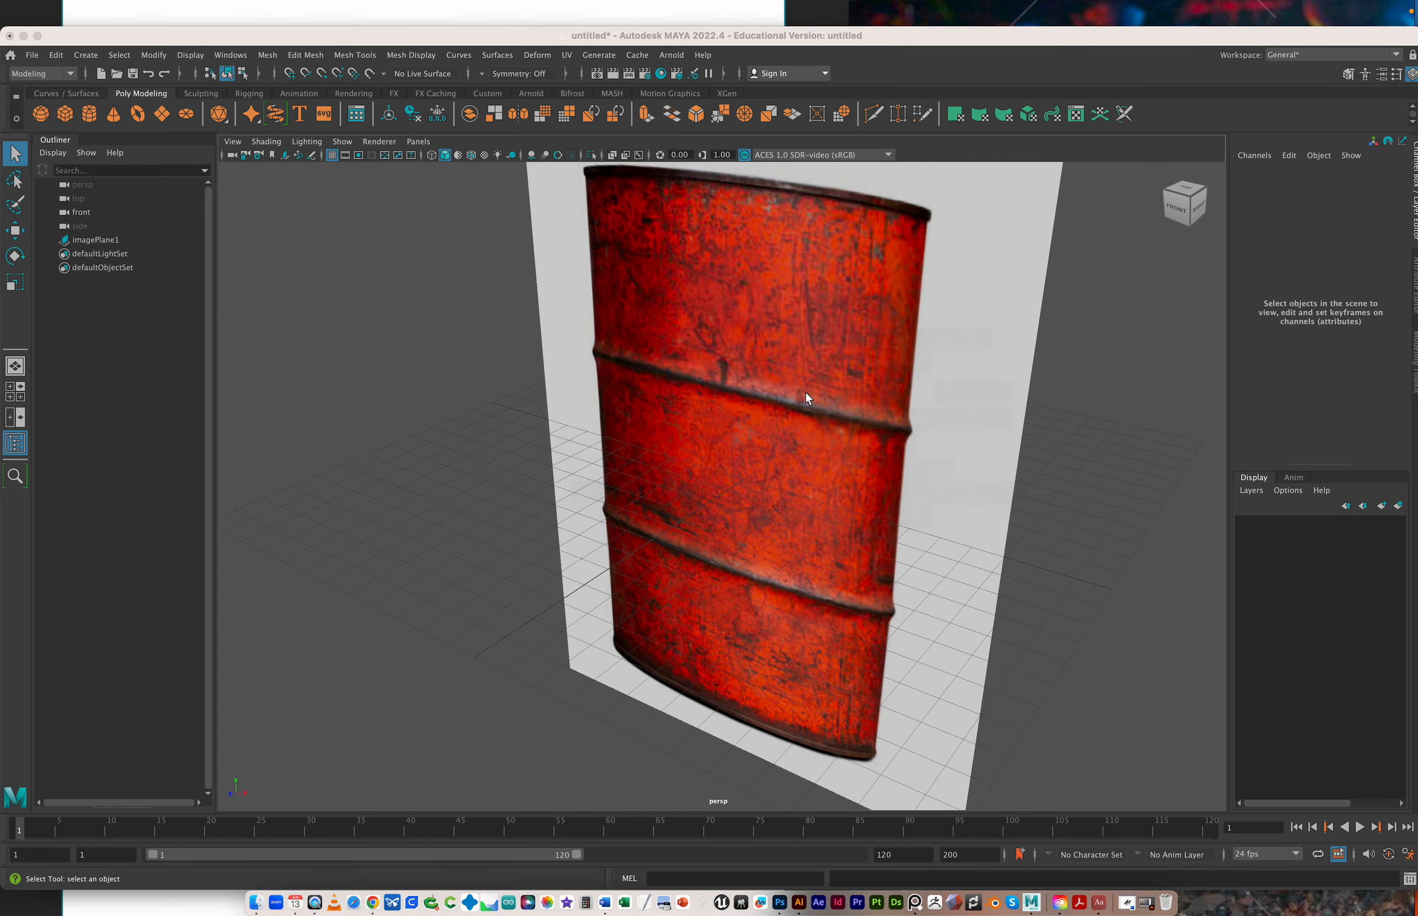
{"action": "left_click_drag", "start_coordinate": [808, 486], "coordinate": [689, 426], "text": "alt"}
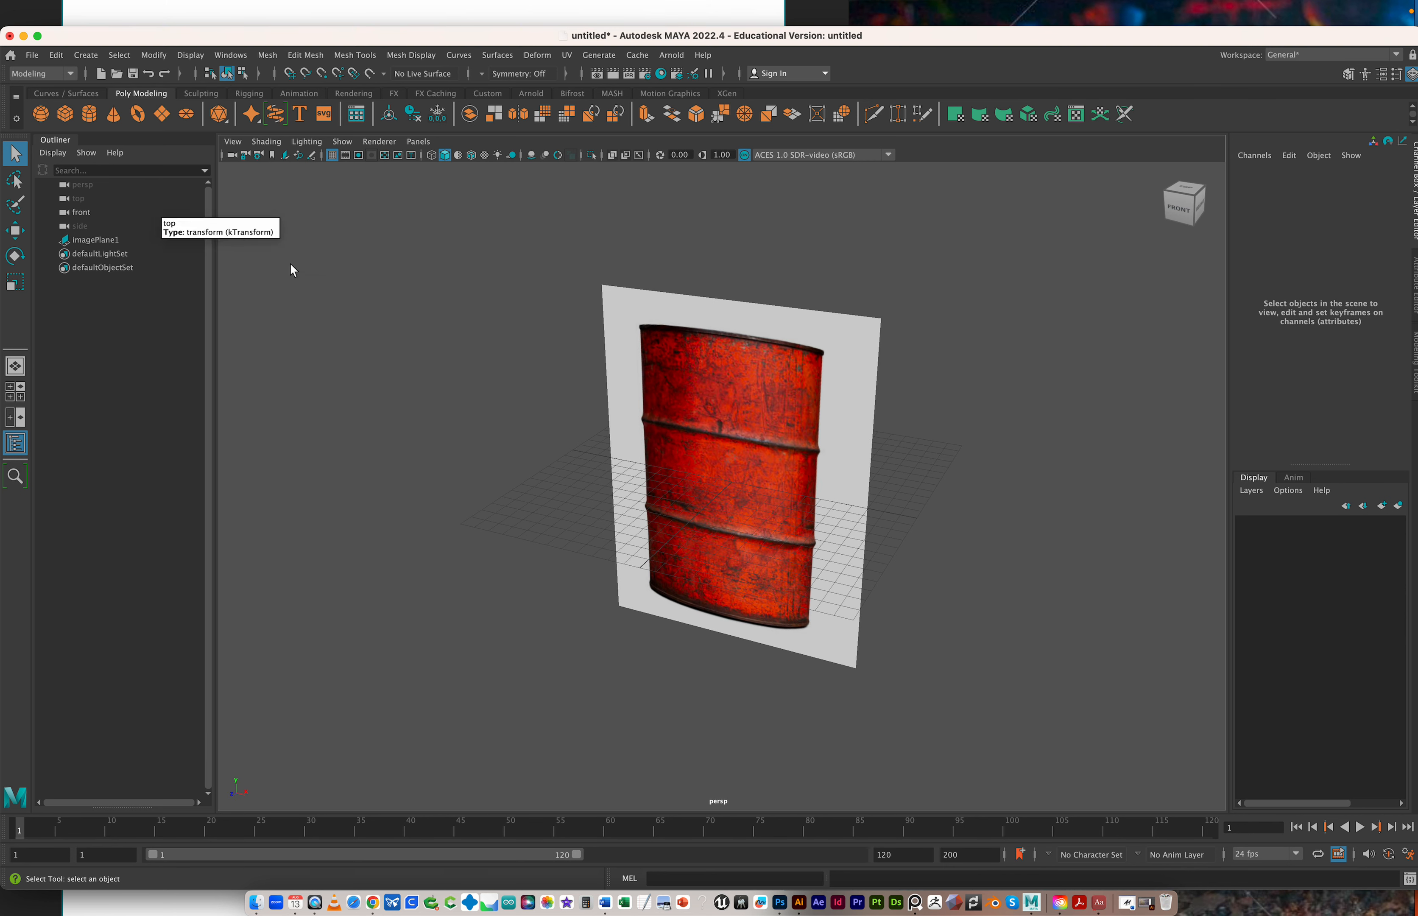
{"action": "left_click_drag", "start_coordinate": [671, 398], "coordinate": [650, 405], "text": "alt"}
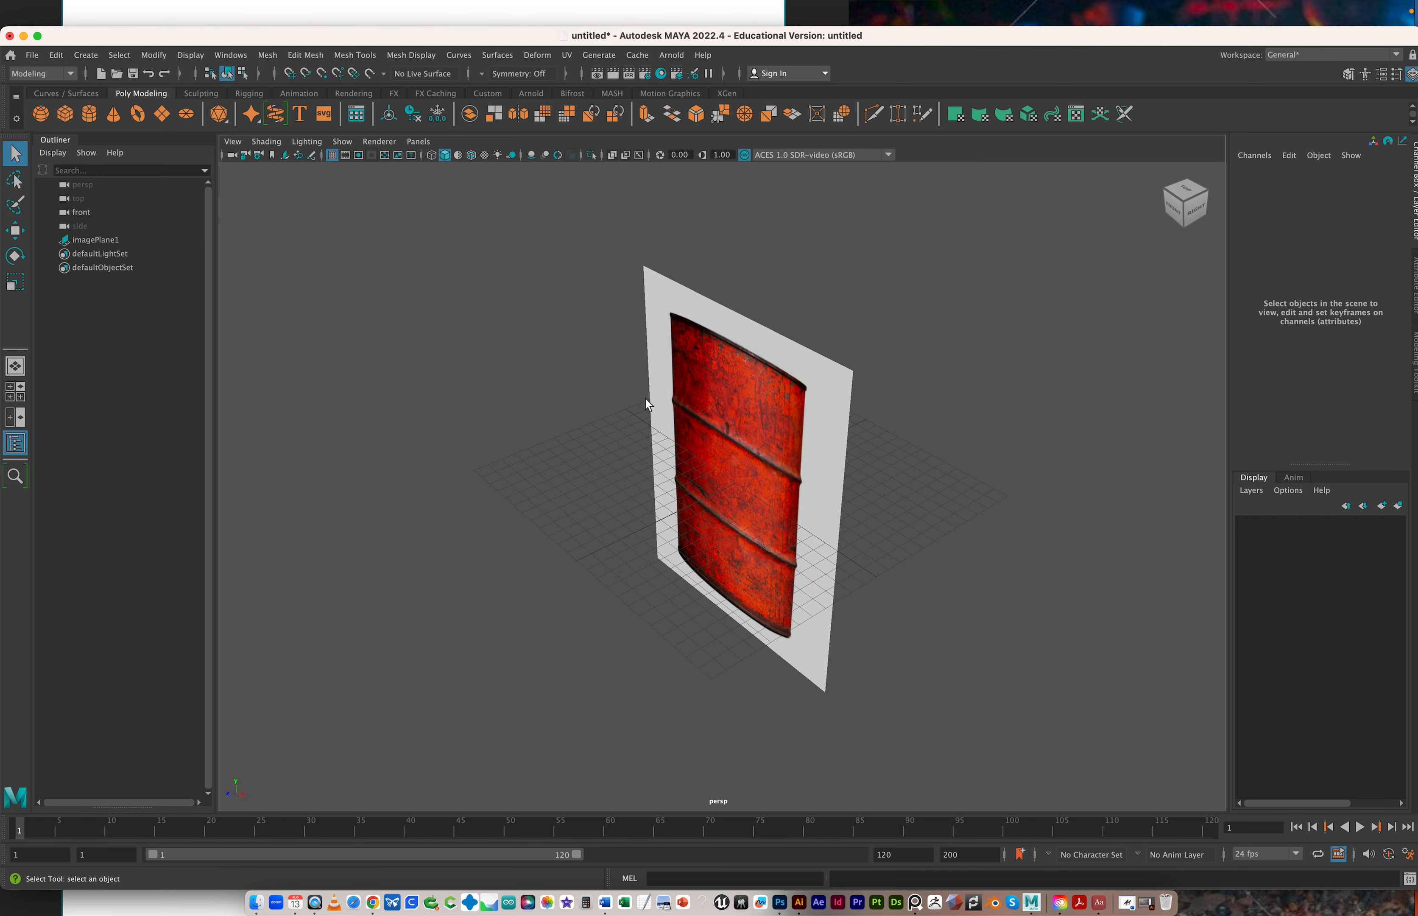
Save the scene as a Maya Binary file named Oil_Drum in the A_Oil_Drum folder on the Desktop
{"action": "left_click", "coordinate": [31, 54]}
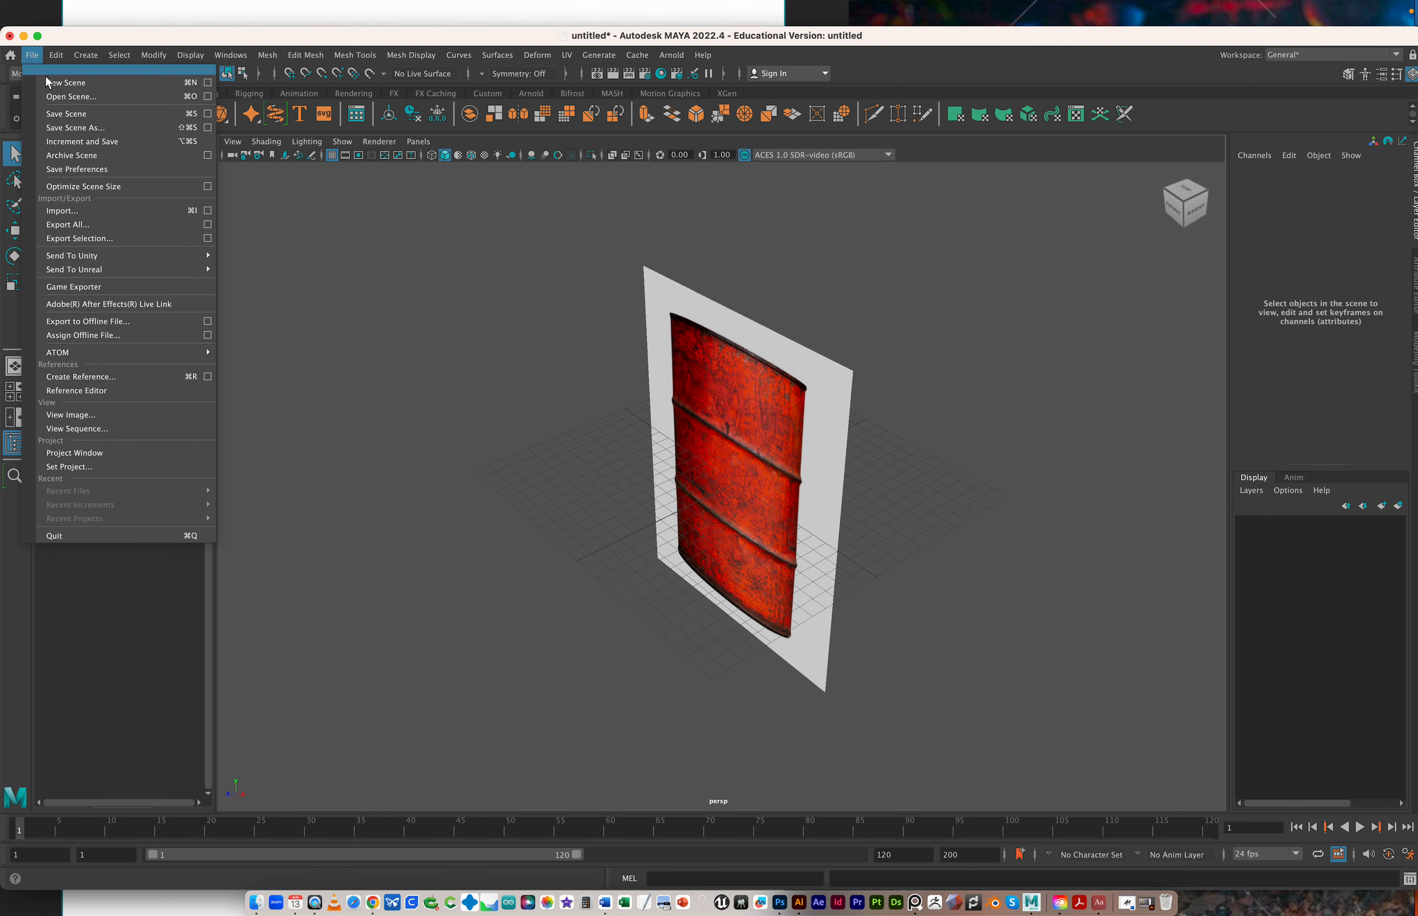
{"action": "left_click", "coordinate": [75, 127]}
{"action": "scroll", "coordinate": [188, 261], "scroll_direction": "down", "scroll_amount": 5}
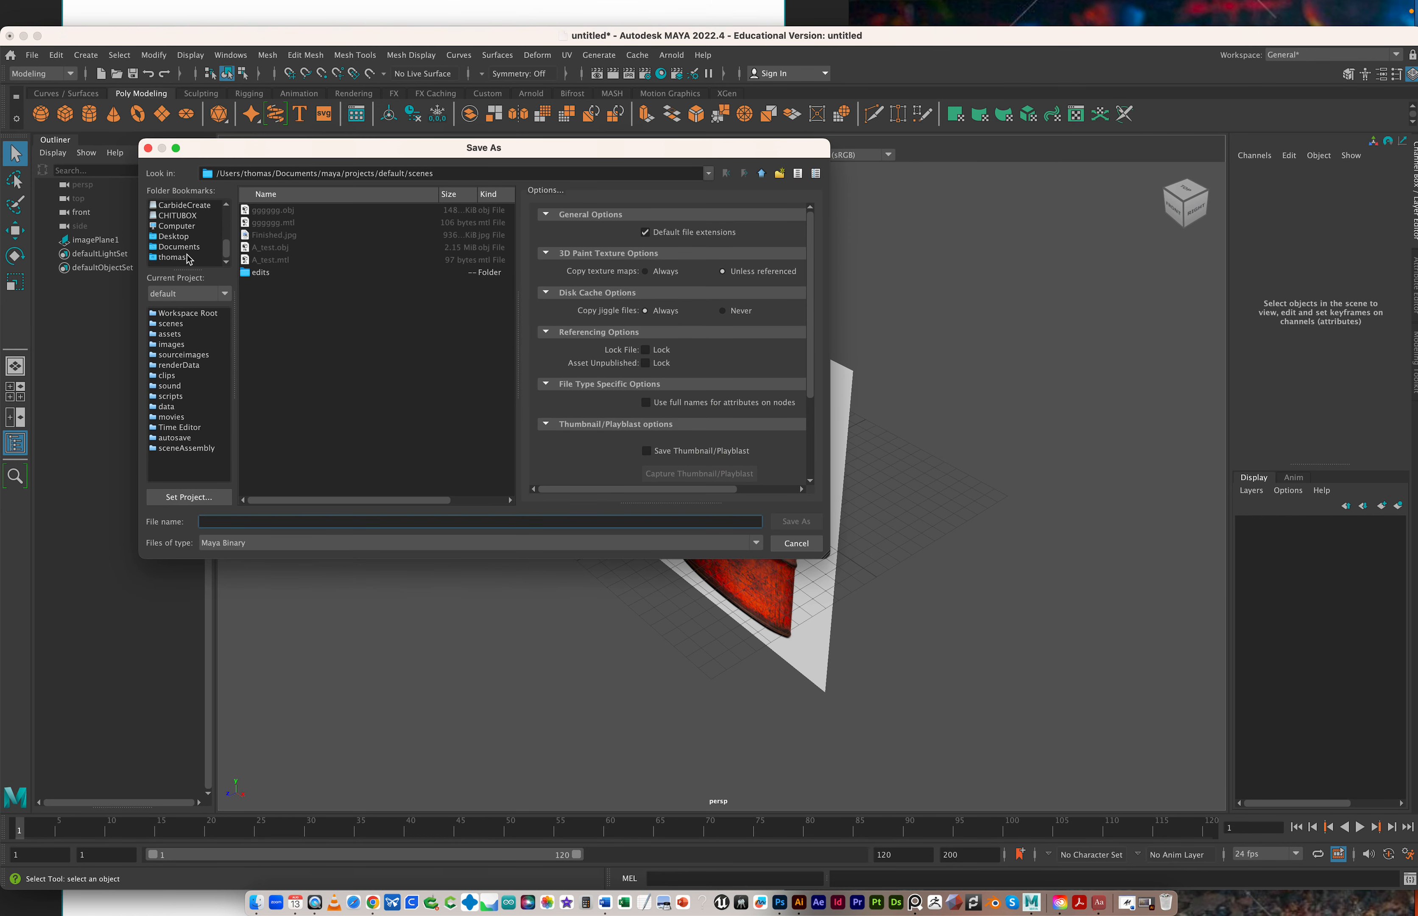
{"action": "left_click", "coordinate": [191, 238]}
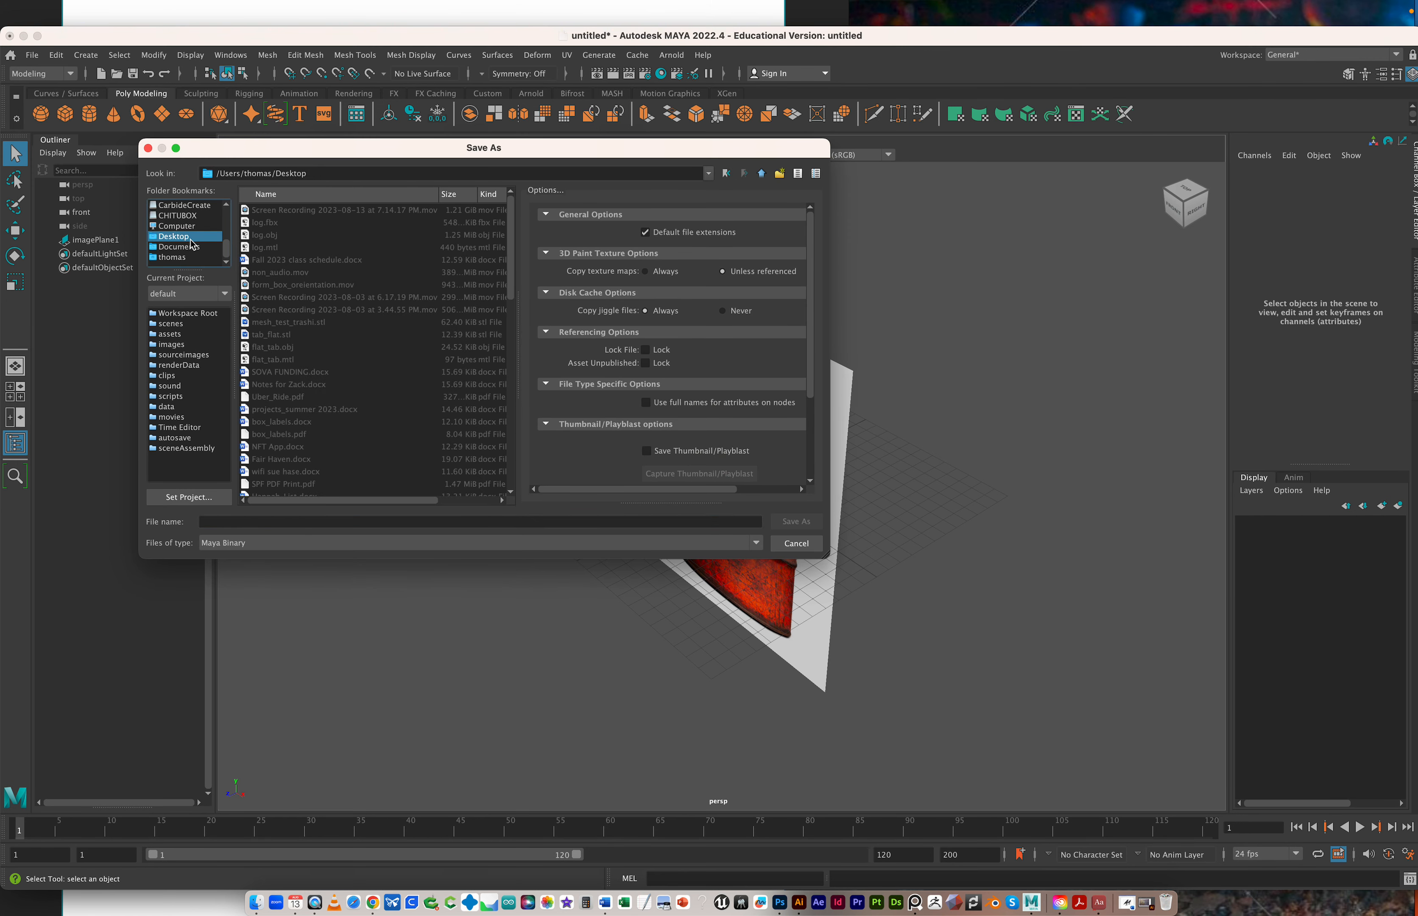
{"action": "scroll", "coordinate": [391, 384], "scroll_direction": "down", "scroll_amount": 5}
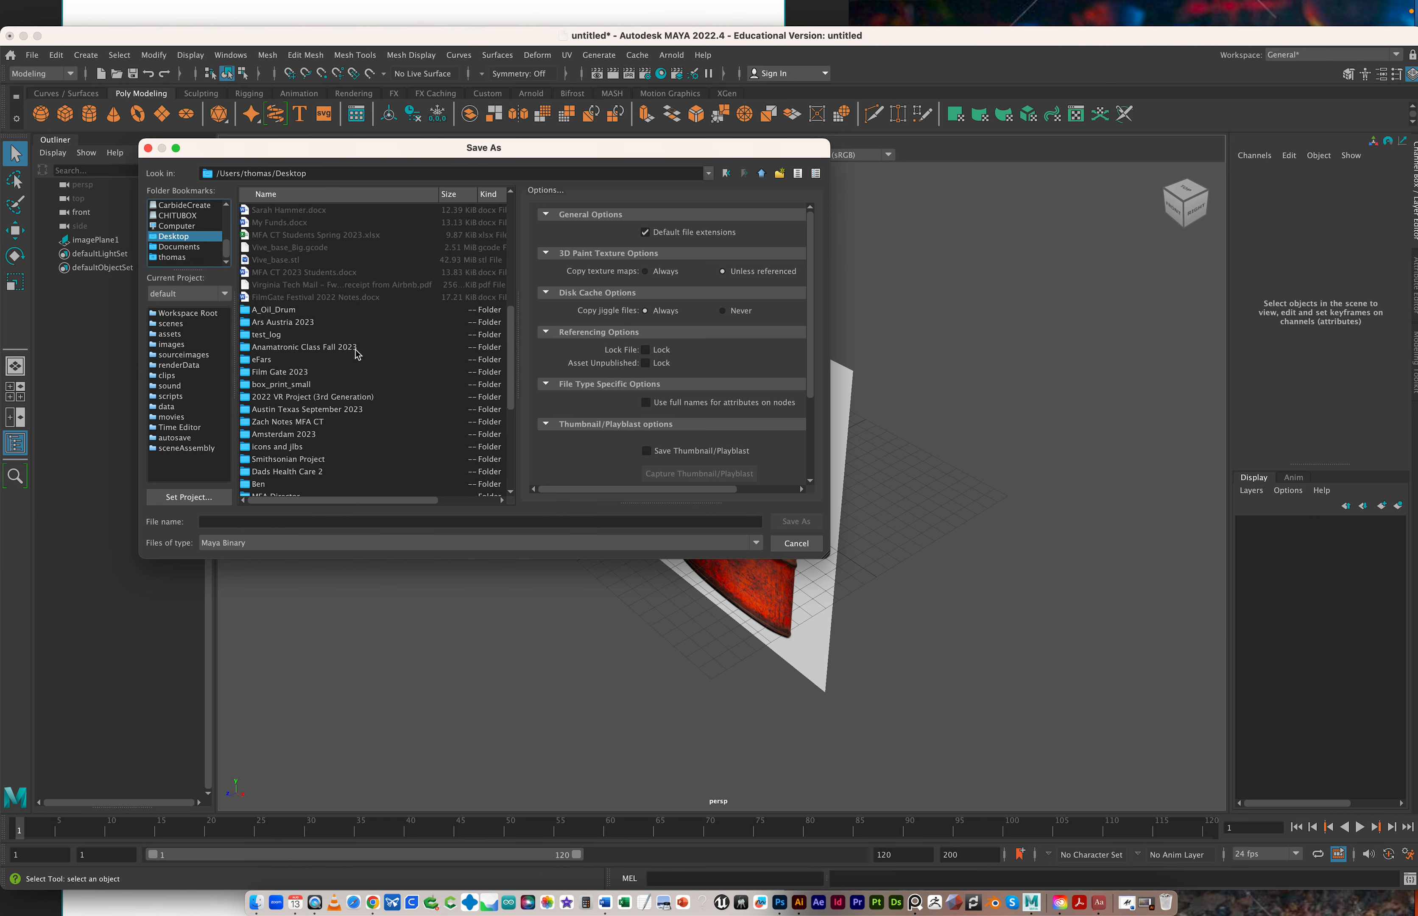
{"action": "double_click", "coordinate": [301, 311]}
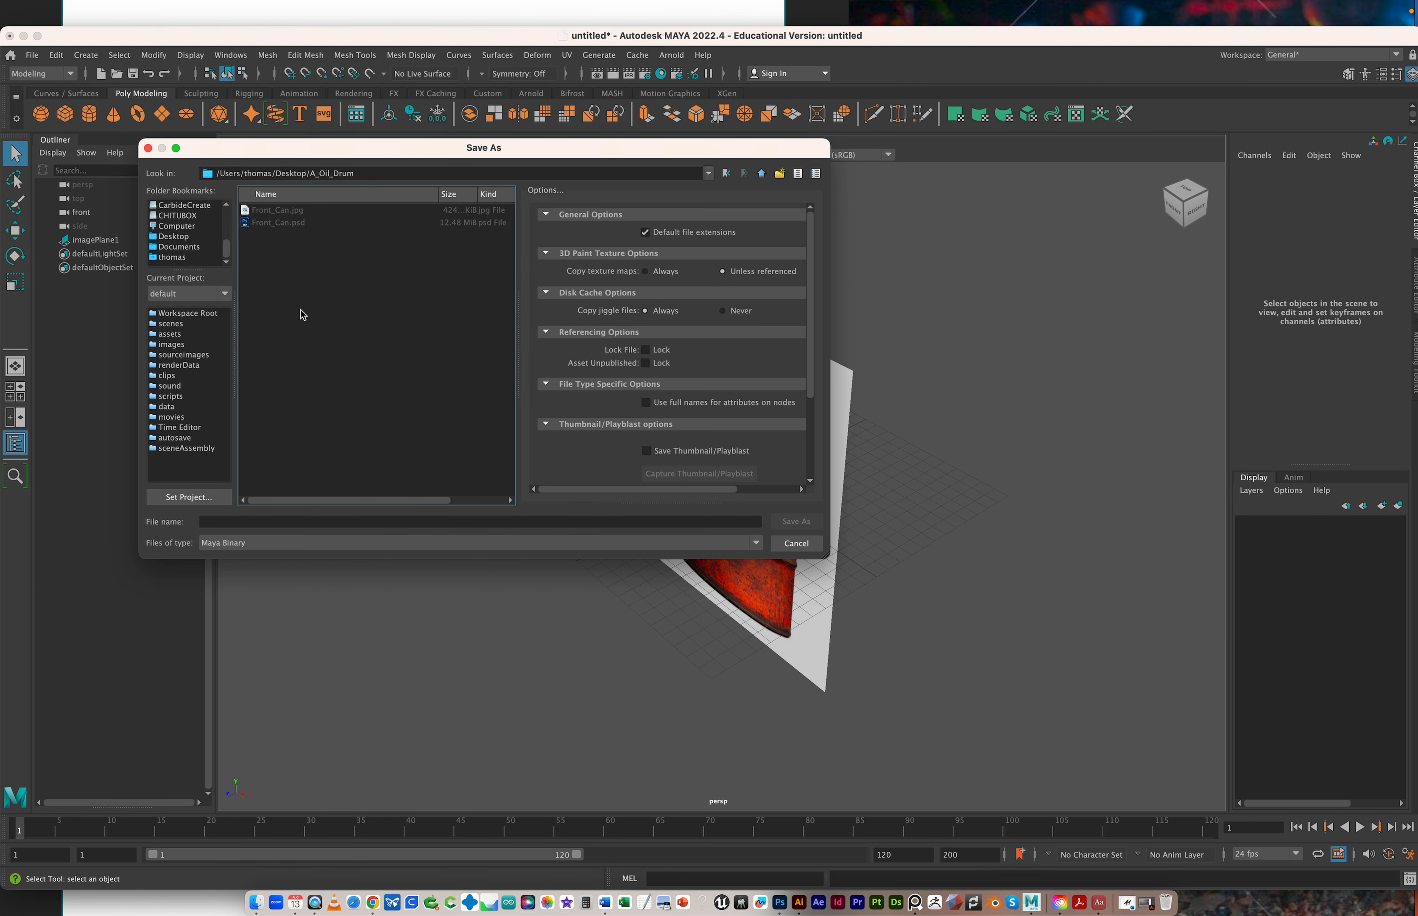
{"action": "left_click", "coordinate": [304, 522]}
{"action": "type", "text": "Oil"}
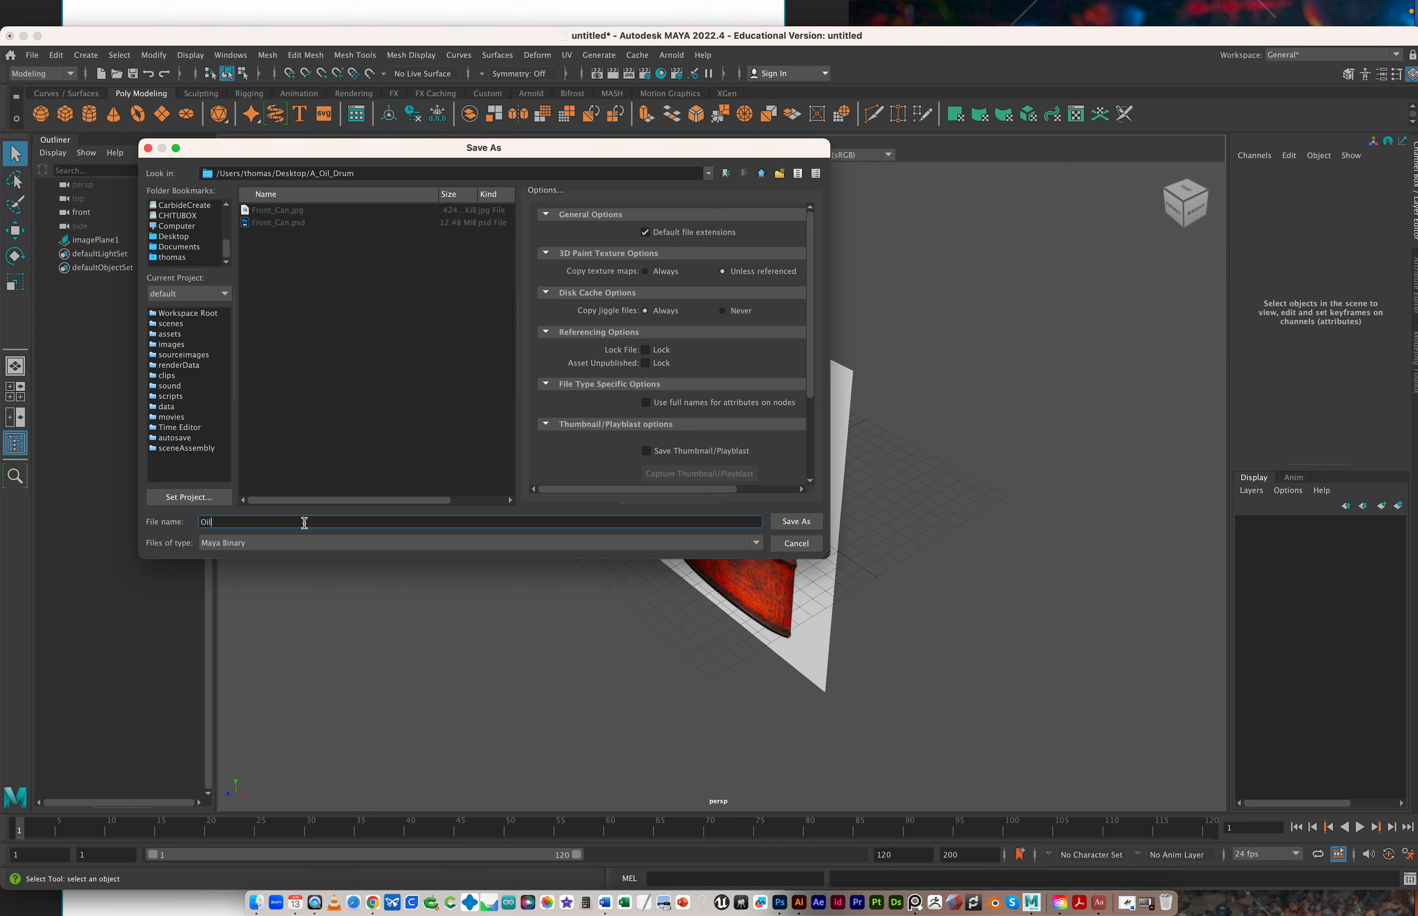
{"action": "type", "text": "_Drum"}
{"action": "left_click", "coordinate": [796, 522]}
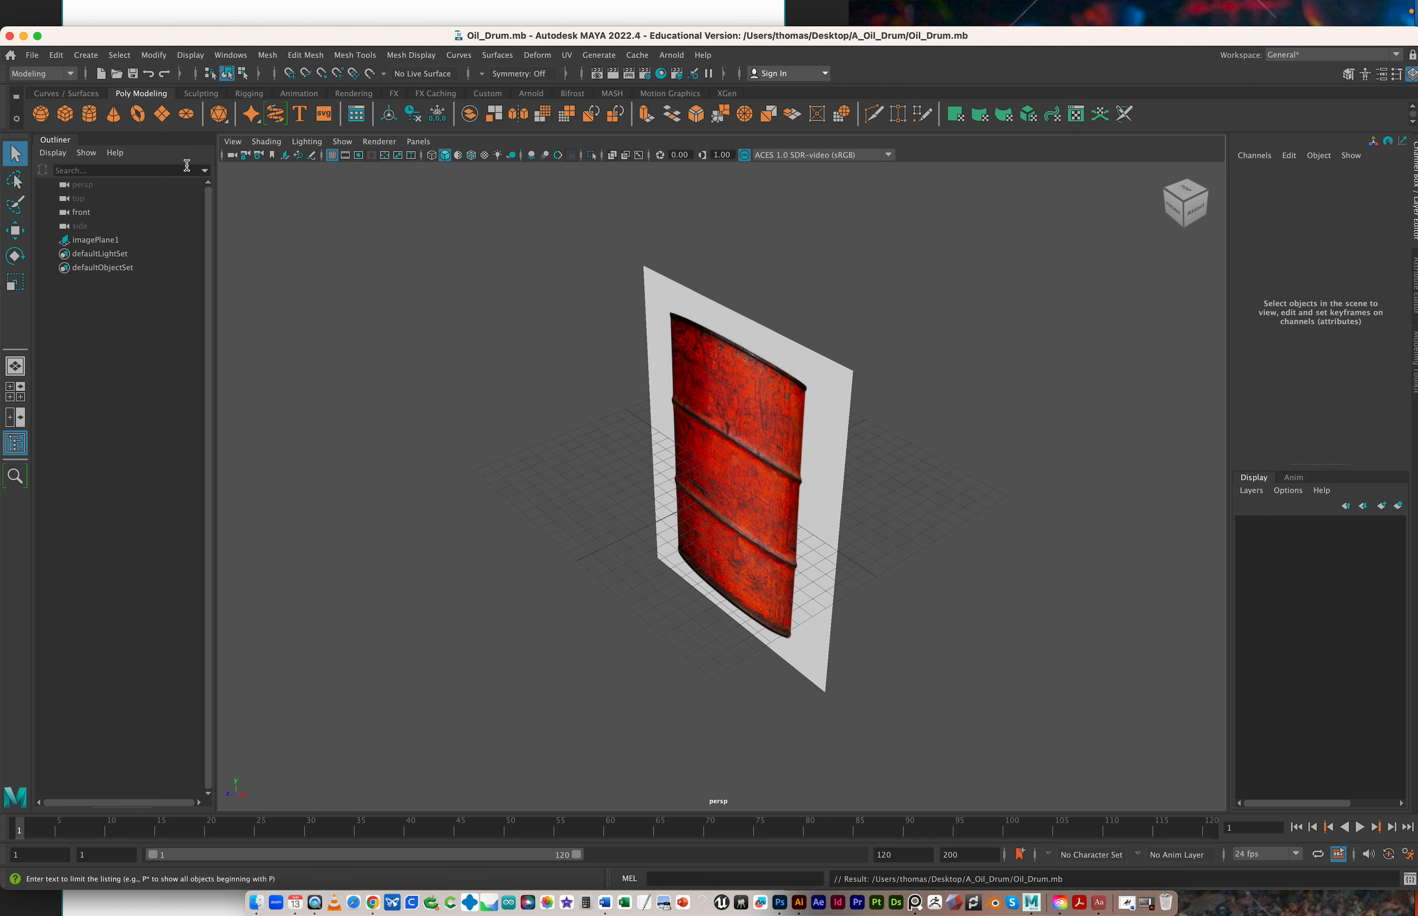
{"action": "left_click", "coordinate": [29, 55]}
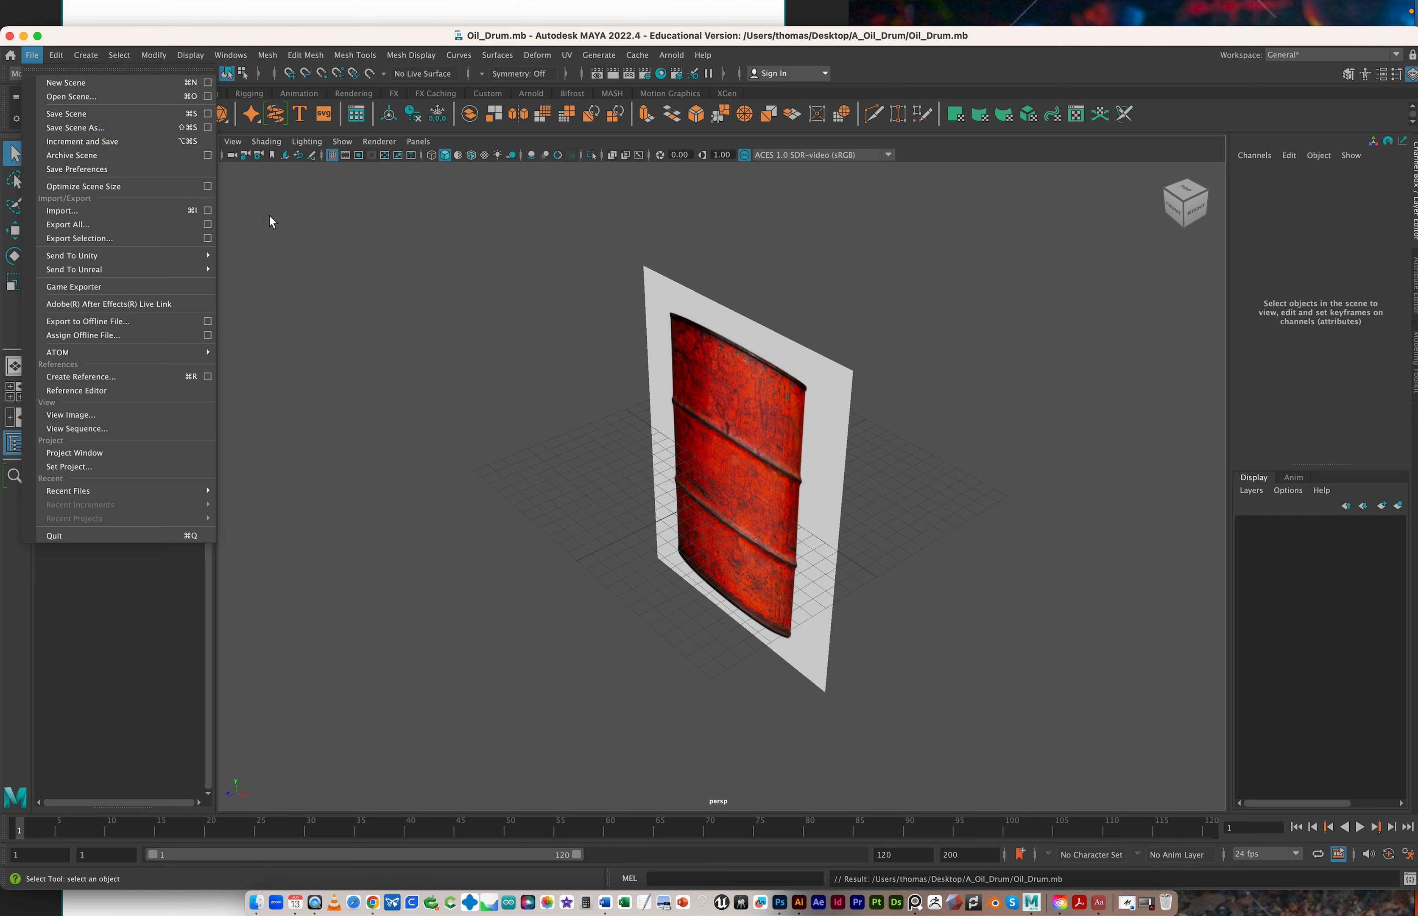
{"action": "left_click", "coordinate": [582, 537]}
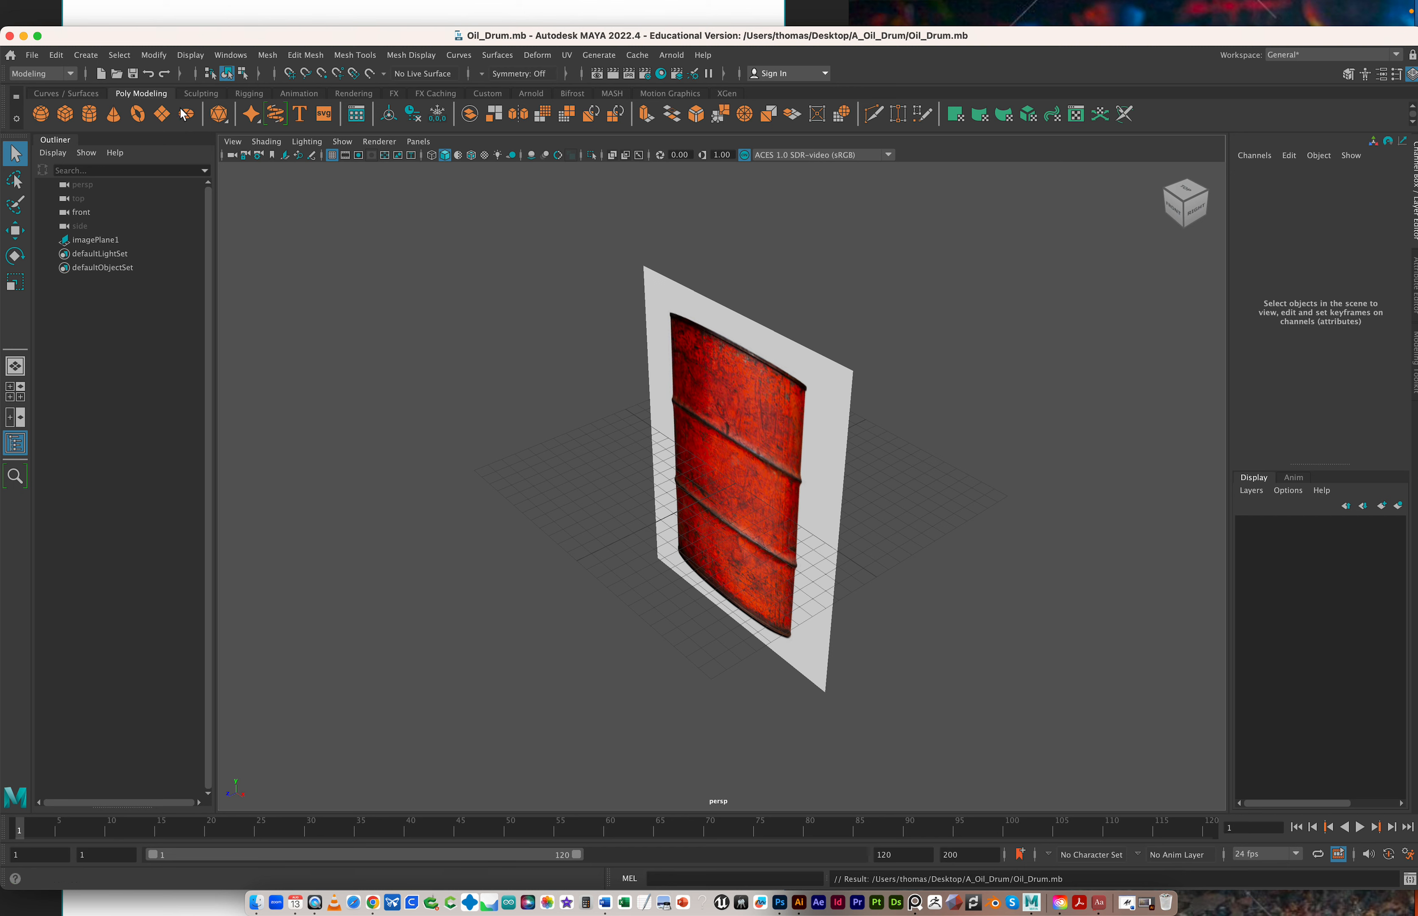
{"action": "left_click_drag", "start_coordinate": [557, 460], "coordinate": [615, 456], "text": "alt"}
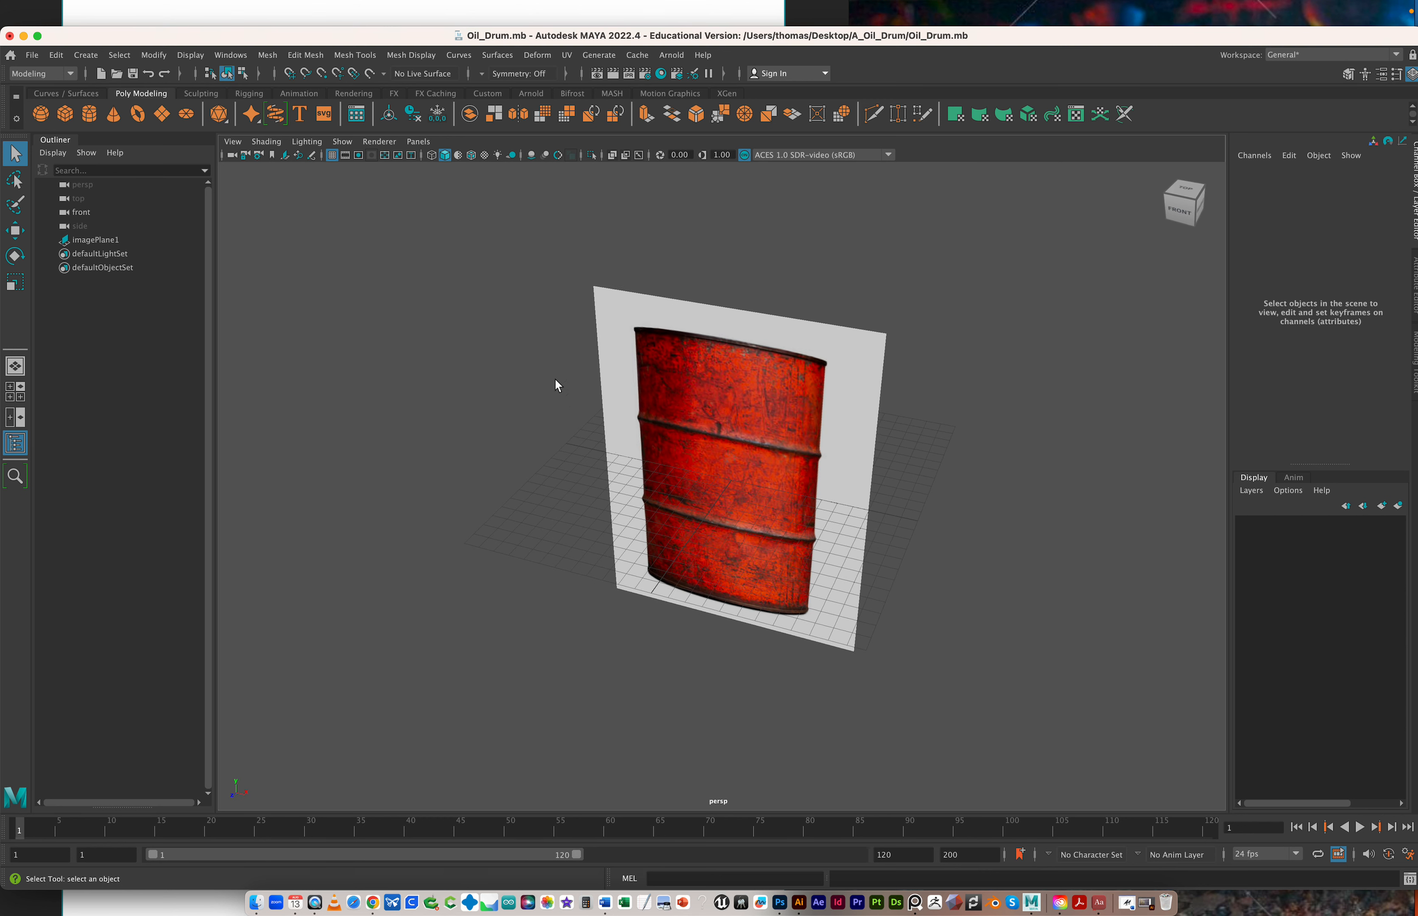
Create a polygon cylinder and move it along Z to about 1.877, in front of the image plane
{"action": "left_click", "coordinate": [86, 55]}
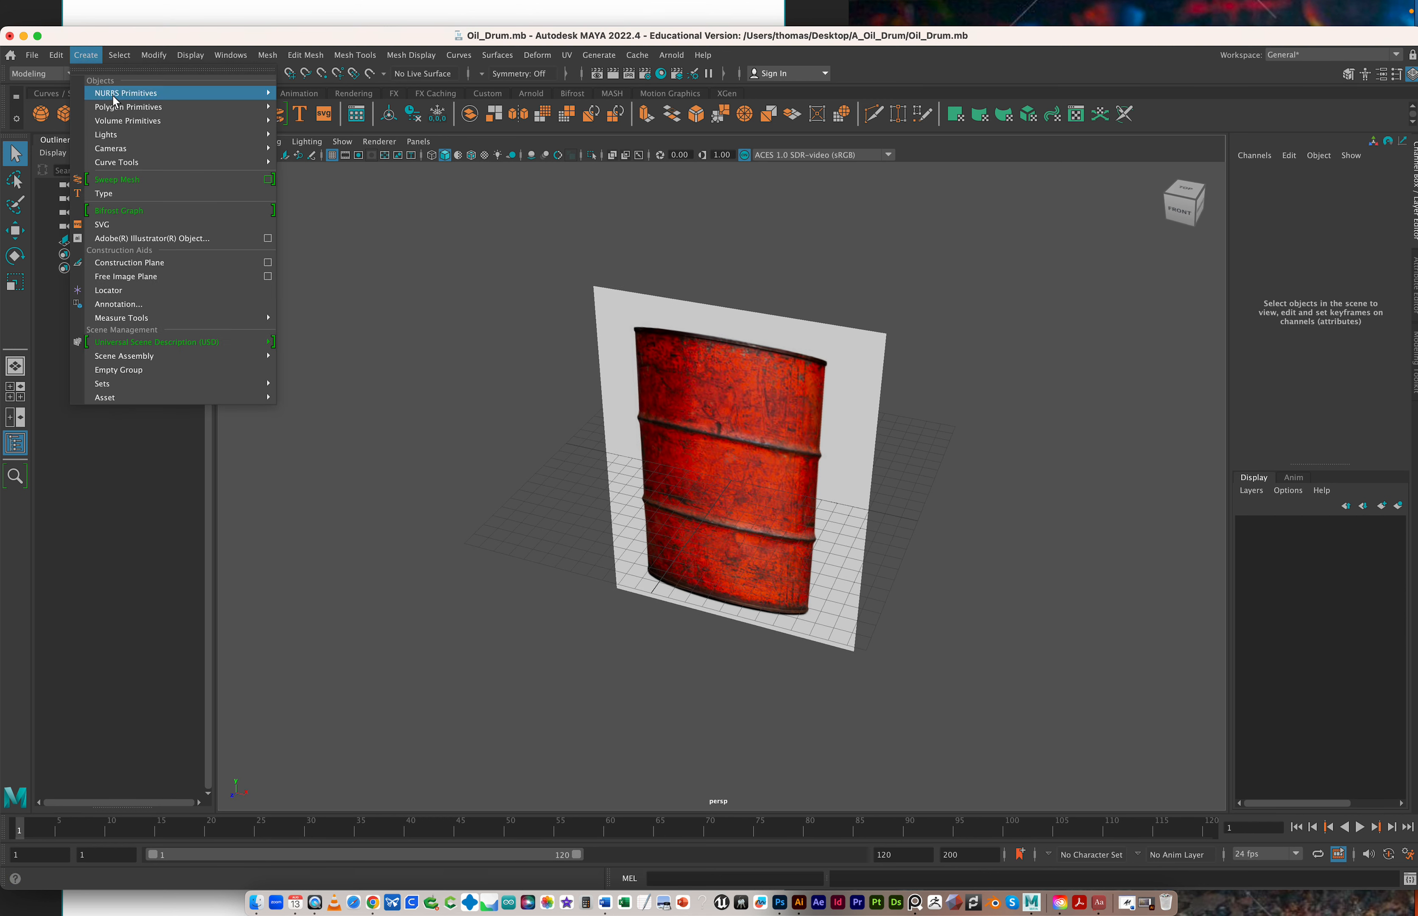
{"action": "mouse_move", "coordinate": [257, 120]}
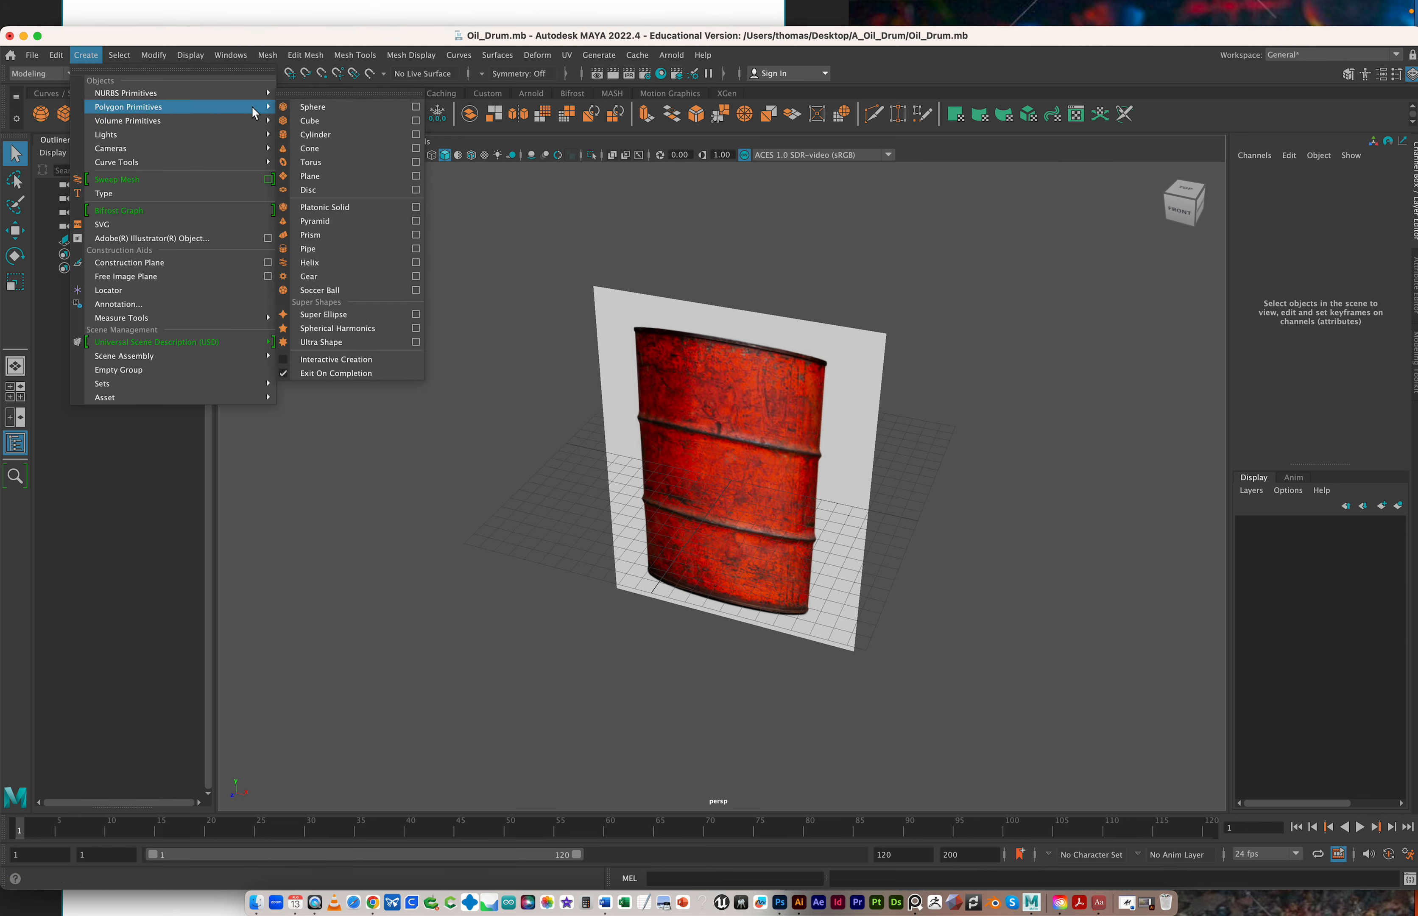
{"action": "left_click", "coordinate": [341, 135]}
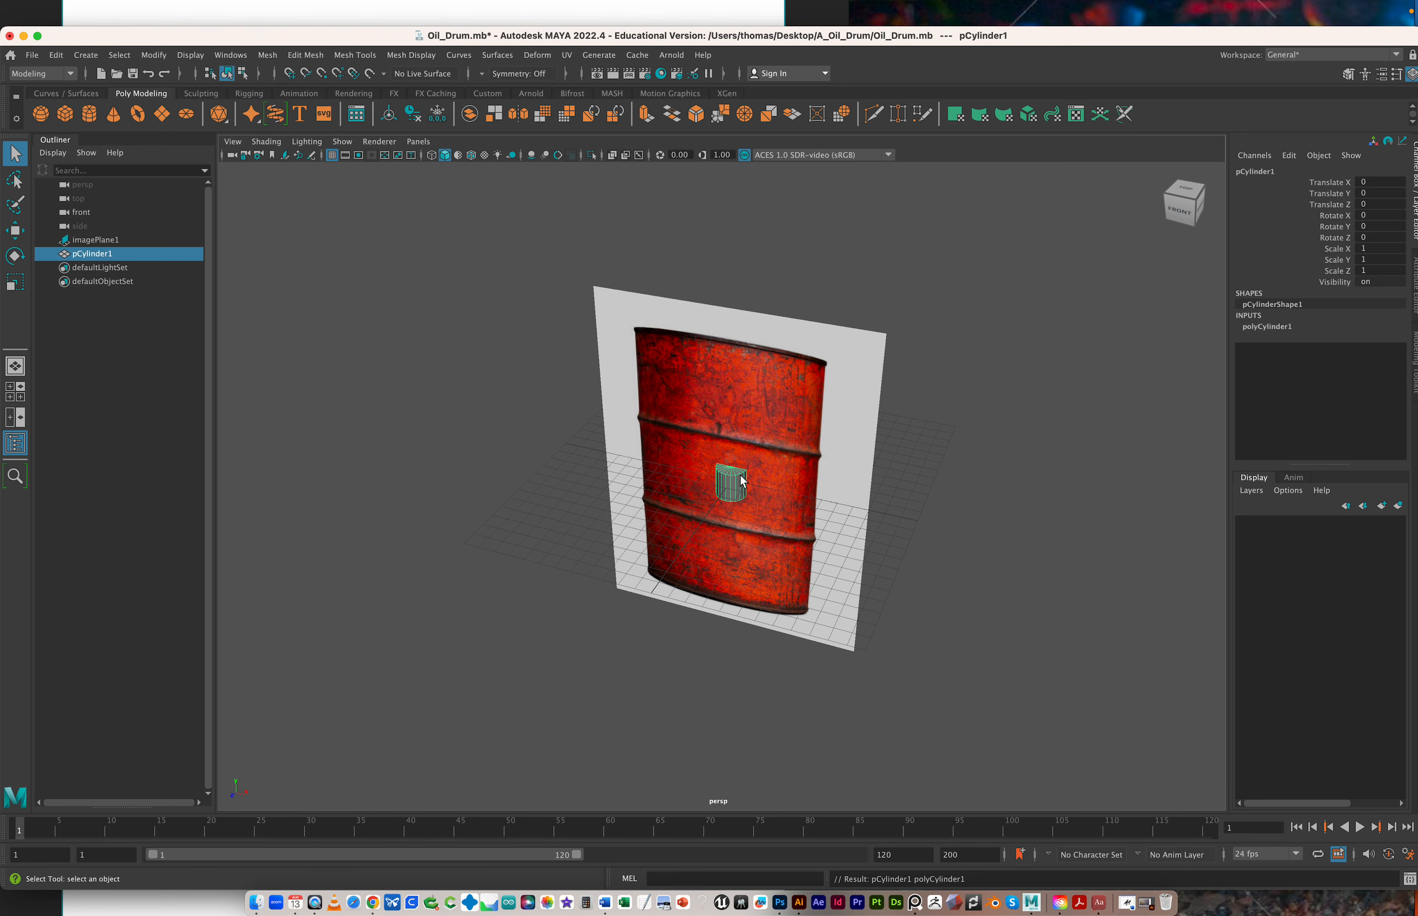
{"action": "key", "text": "w"}
{"action": "left_click_drag", "start_coordinate": [710, 511], "coordinate": [693, 531]}
{"action": "left_click_drag", "start_coordinate": [850, 500], "coordinate": [836, 495], "text": "alt"}
{"action": "right_click_drag", "start_coordinate": [715, 476], "coordinate": [1083, 507], "text": "alt"}
{"action": "right_click_drag", "start_coordinate": [769, 500], "coordinate": [1101, 512], "text": "alt"}
{"action": "left_click_drag", "start_coordinate": [891, 515], "coordinate": [897, 496], "text": "alt"}
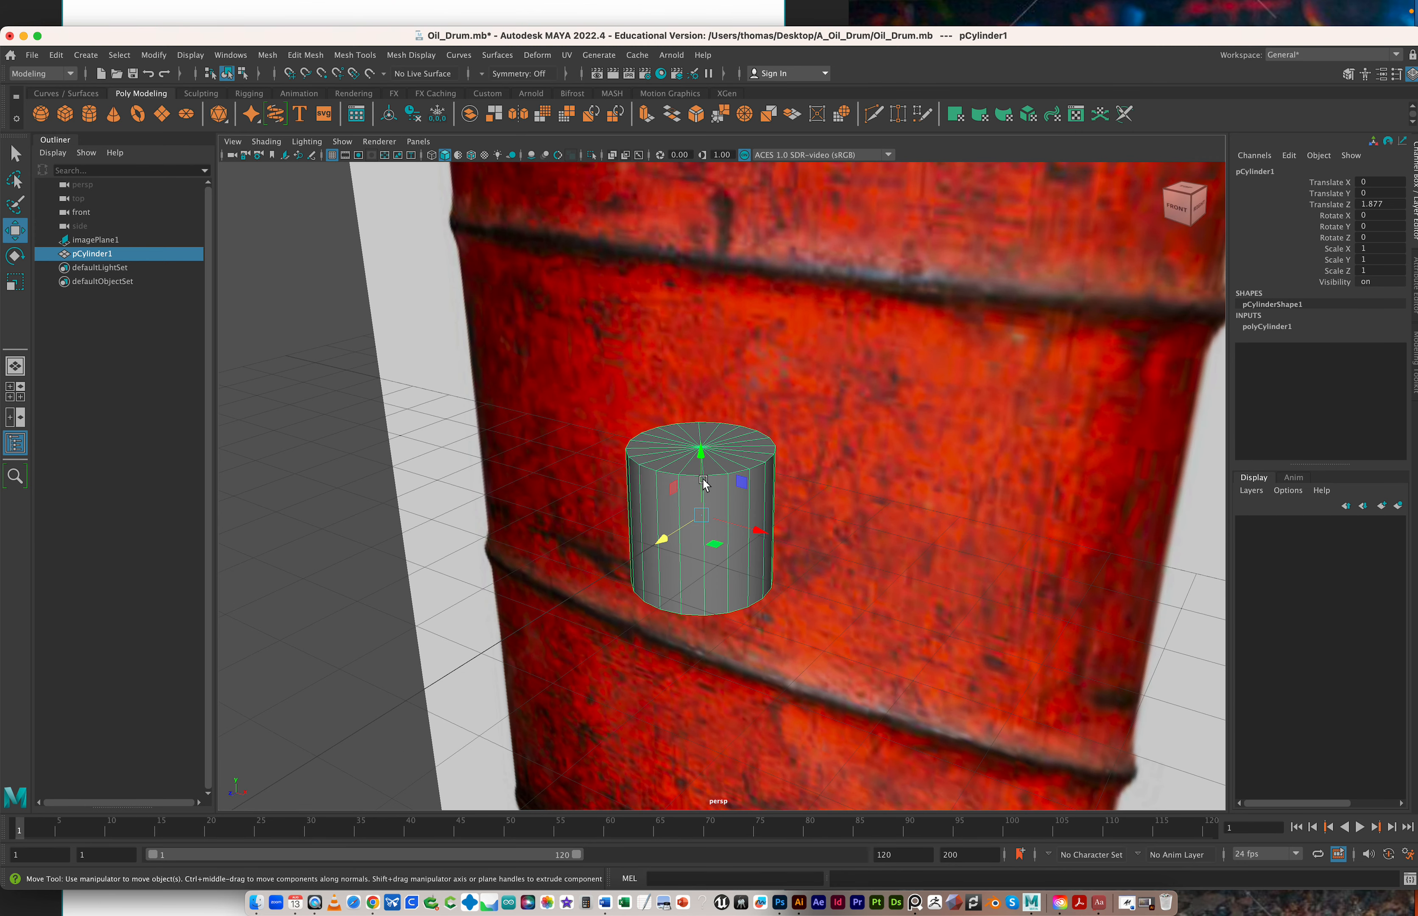
Try 30 axis subdivisions on the cylinder and settle on a Subdivisions Axis value of 32
{"action": "left_click", "coordinate": [1255, 327]}
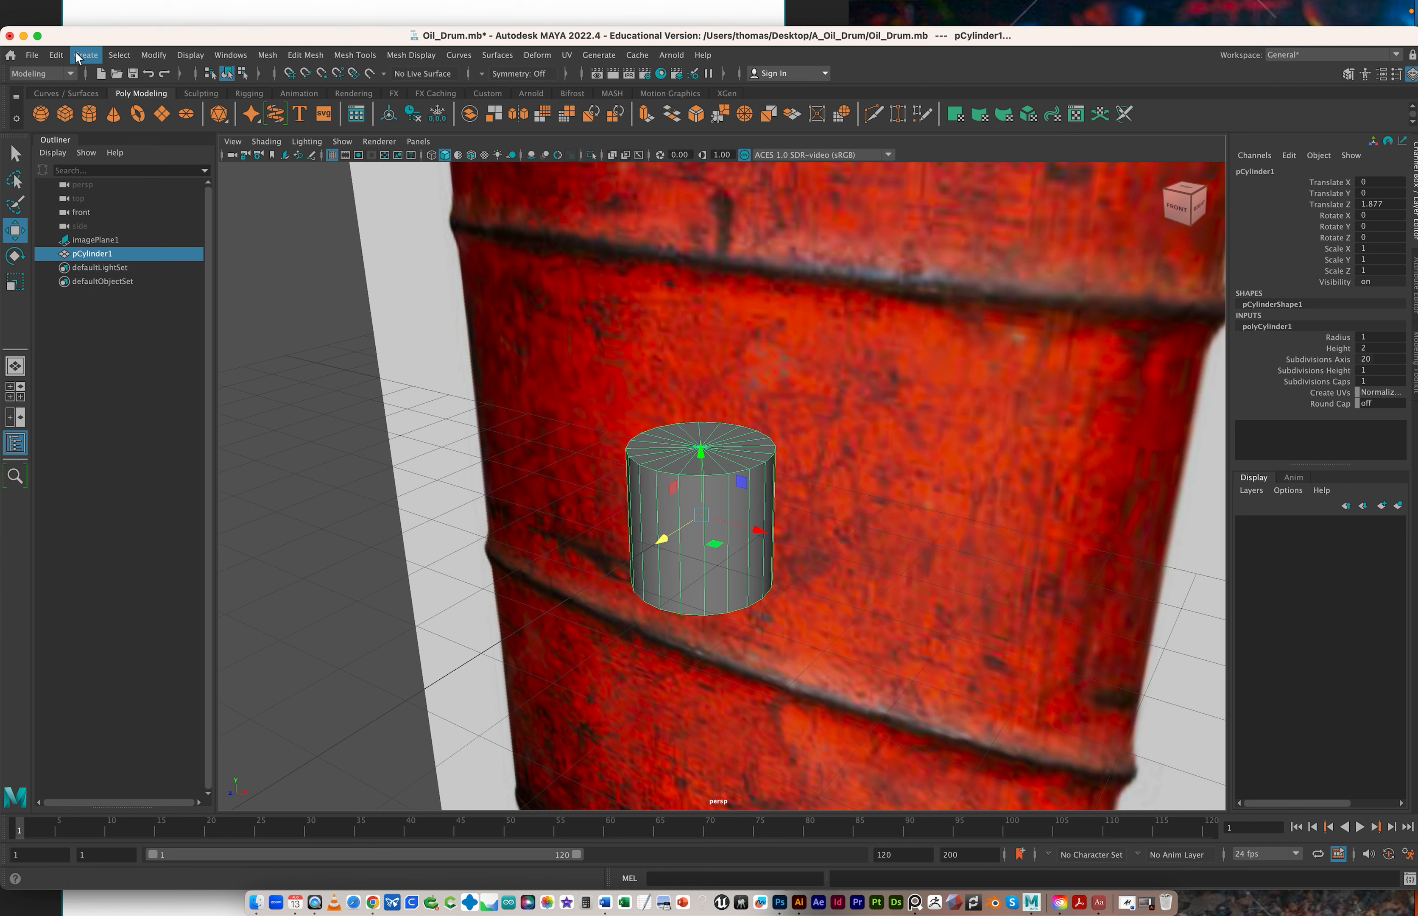
{"action": "left_click", "coordinate": [1381, 360]}
{"action": "left_click", "coordinate": [1382, 360]}
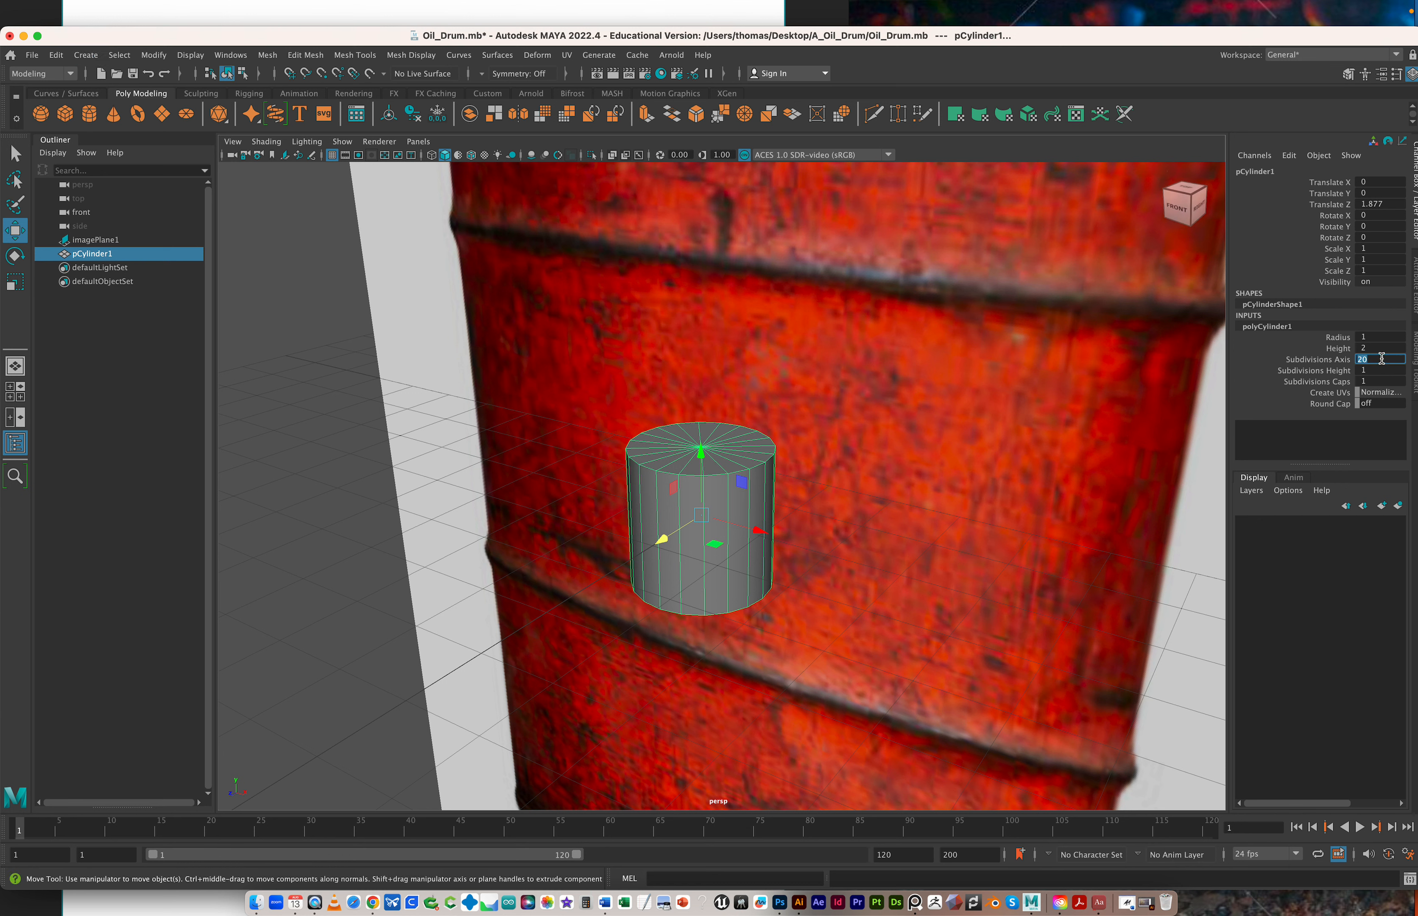
{"action": "type", "text": "30"}
{"action": "key", "text": "Return"}
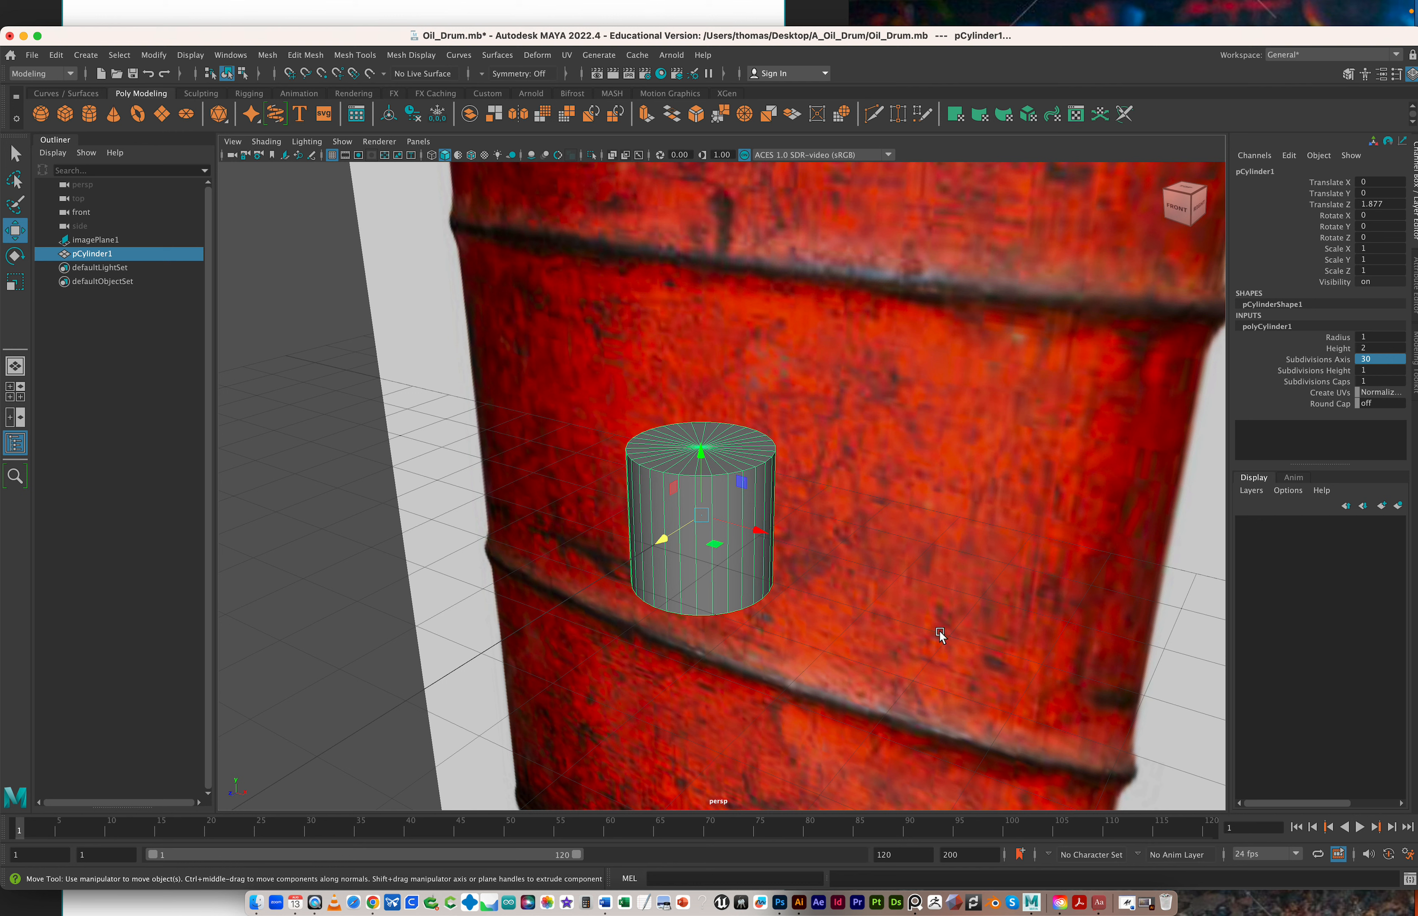
{"action": "left_click", "coordinate": [1381, 359]}
{"action": "type", "text": "32"}
{"action": "key", "text": "Return"}
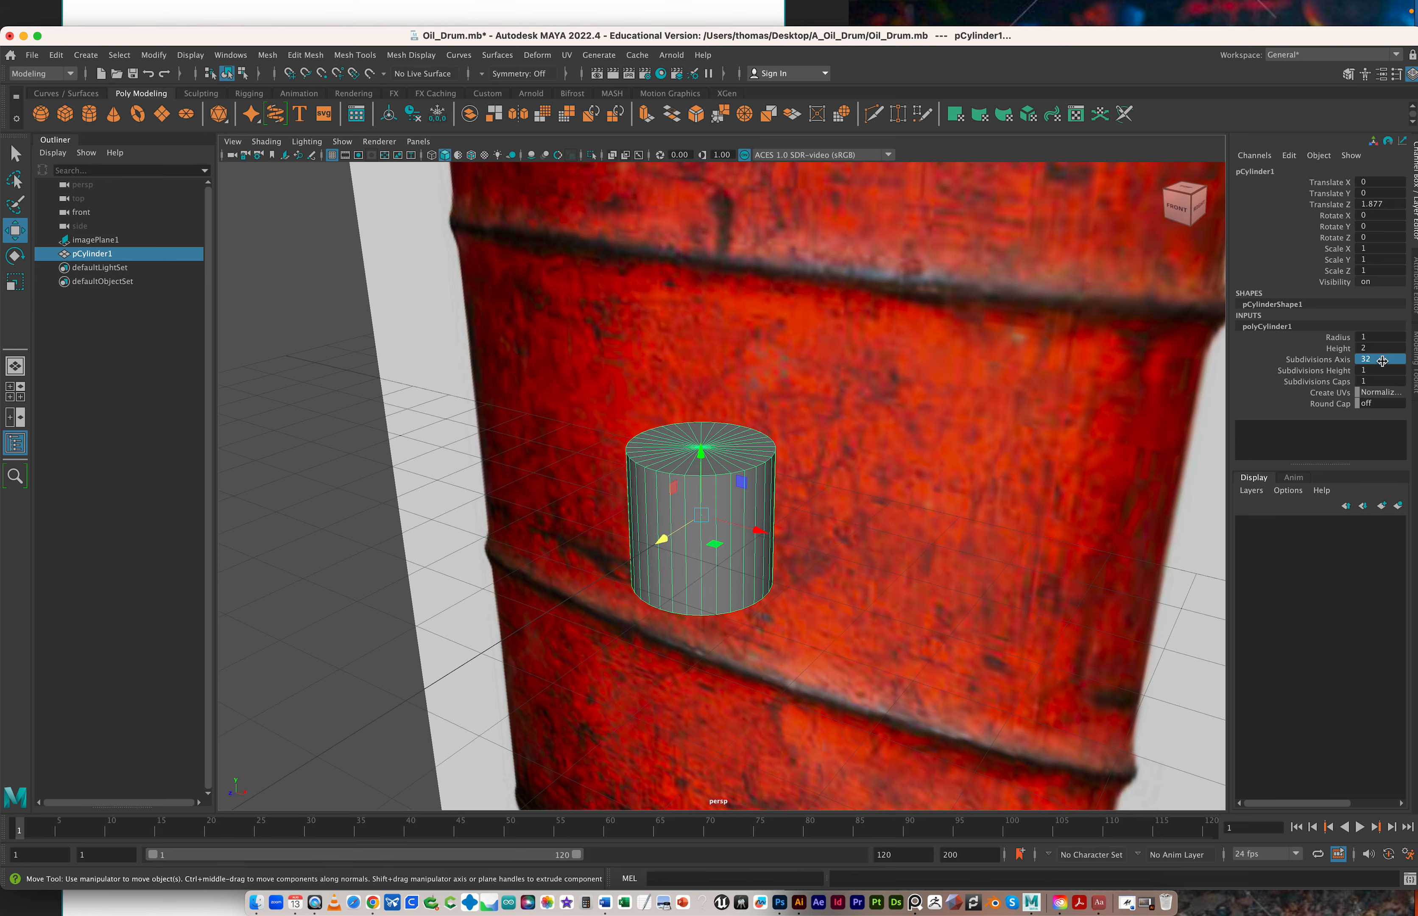
Scale the cylinder uniformly to about 4.136 in front of the oil drum image
{"action": "left_click_drag", "start_coordinate": [953, 468], "coordinate": [1020, 419], "text": "alt"}
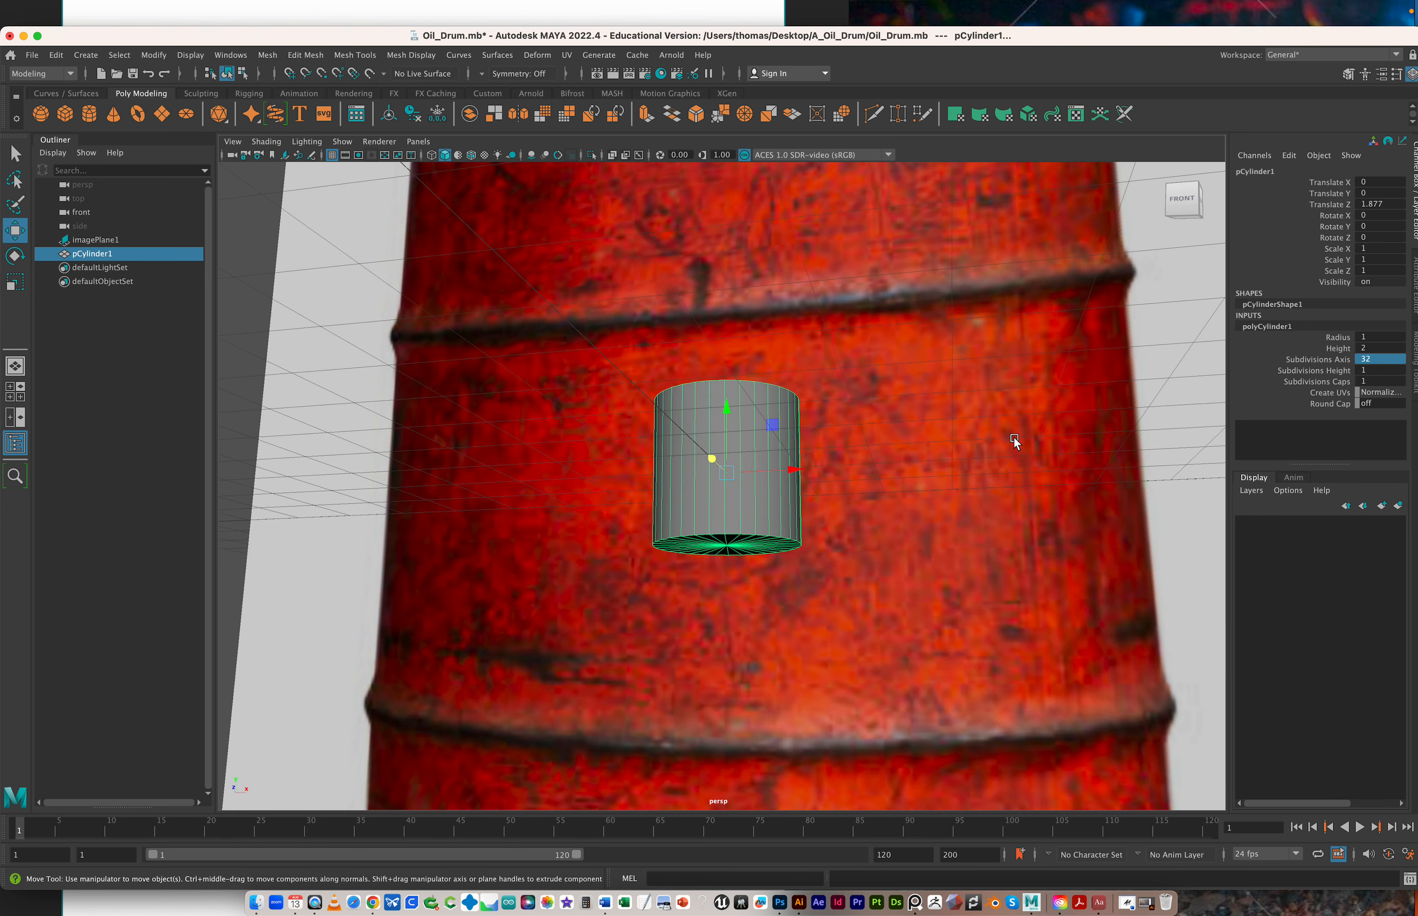
{"action": "right_click_drag", "start_coordinate": [1012, 436], "coordinate": [584, 399], "text": "alt"}
{"action": "left_click_drag", "start_coordinate": [584, 399], "coordinate": [586, 410], "text": "alt"}
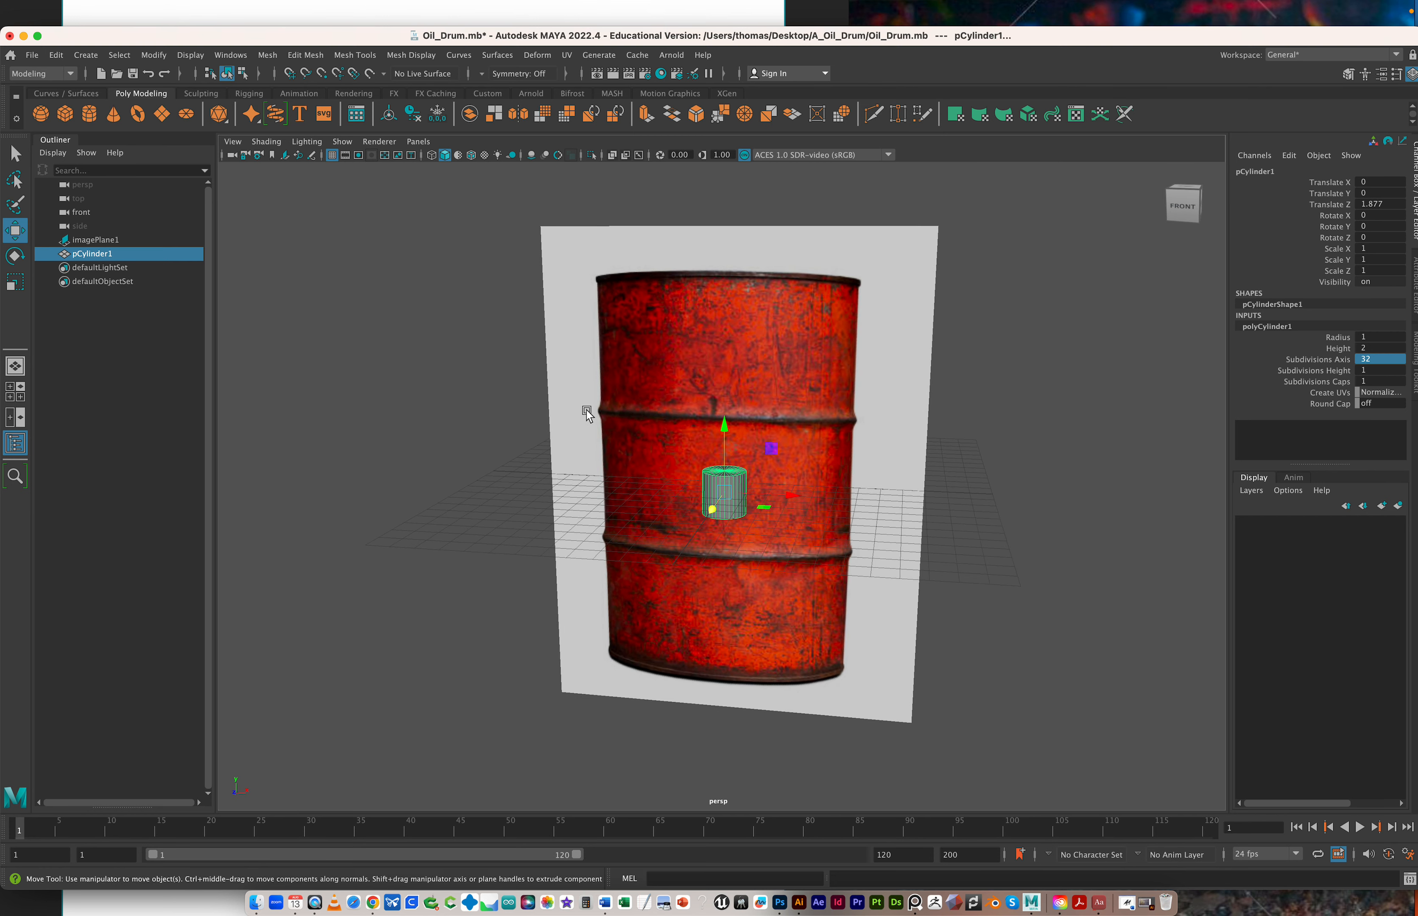
{"action": "key", "text": "r"}
{"action": "left_click_drag", "start_coordinate": [724, 490], "coordinate": [841, 468]}
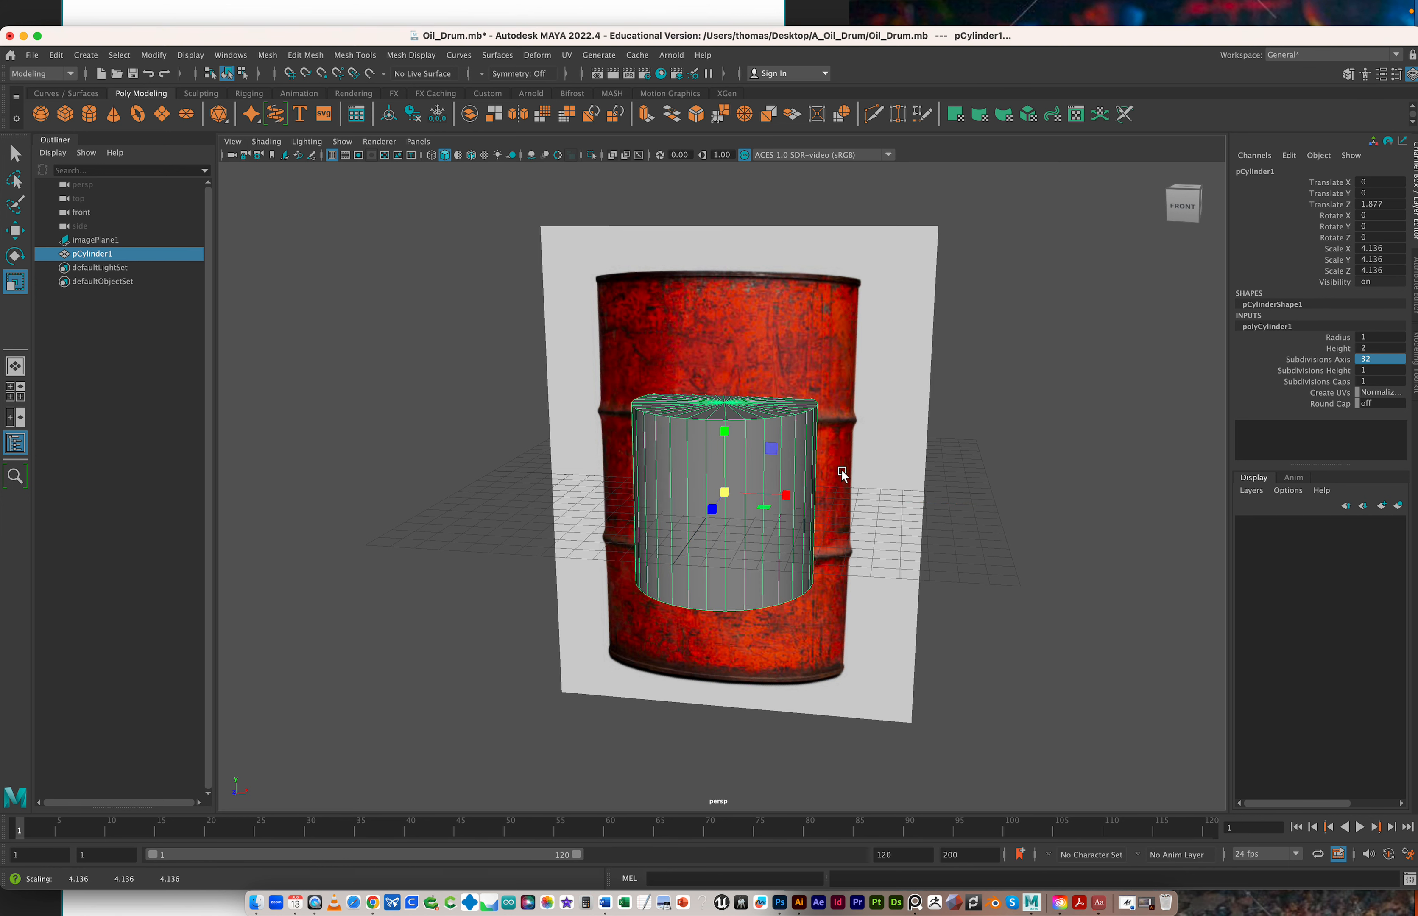
In the front view, scale the cylinder uniformly to about 5.9 and shift it to about -0.326 in X to fit the drum's width
{"action": "key", "text": "space"}
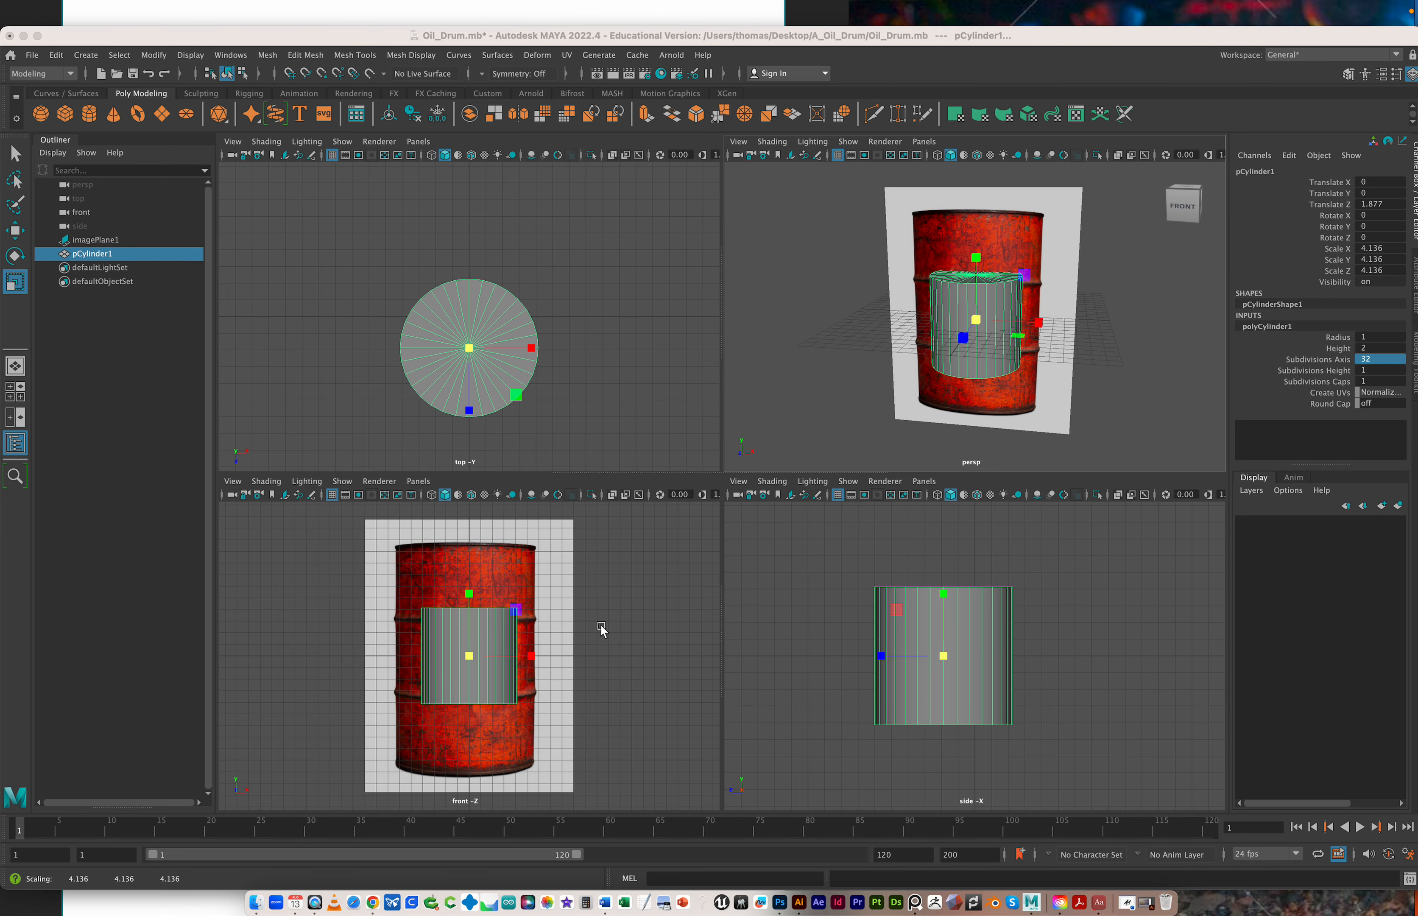
{"action": "key", "text": "space"}
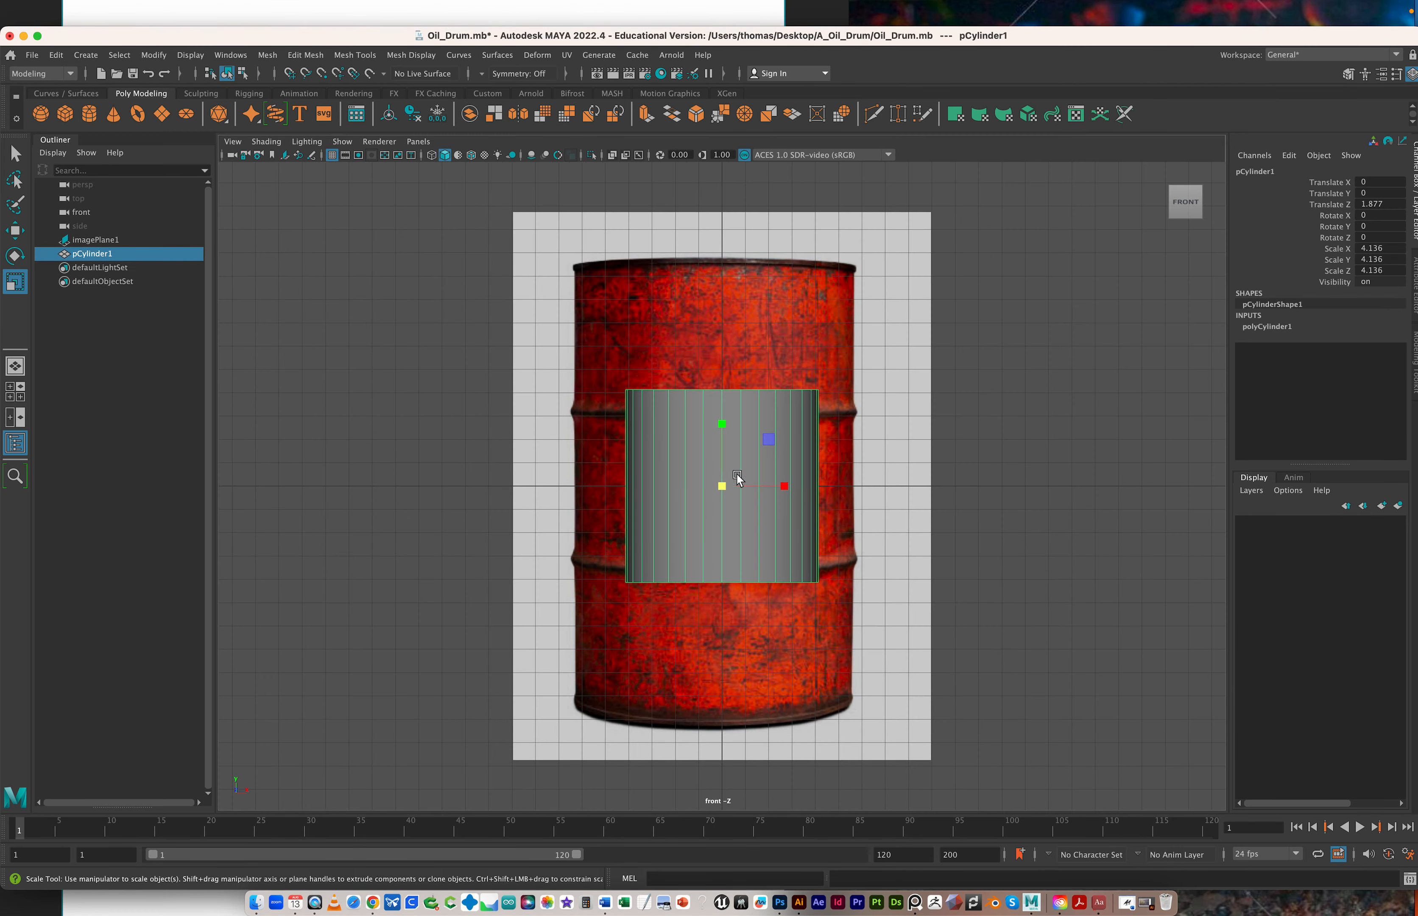
{"action": "left_click_drag", "start_coordinate": [722, 484], "coordinate": [781, 486]}
{"action": "key", "text": "w"}
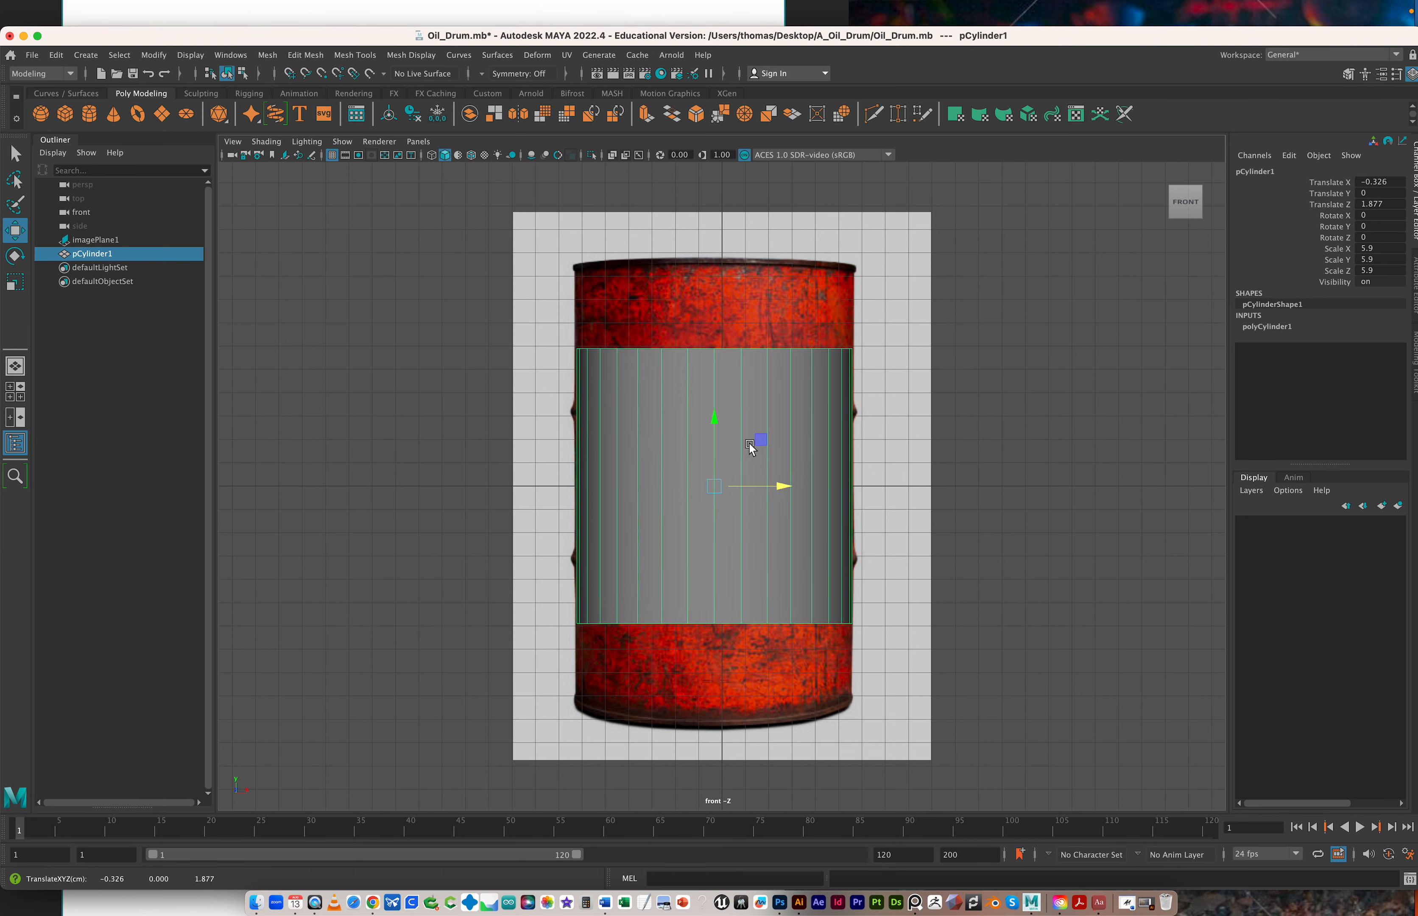
Stretch the cylinder to a Y scale of about 9.702 and lower it to about -0.119 in Y to match the drum's height
{"action": "key", "text": "r"}
{"action": "left_click_drag", "start_coordinate": [711, 426], "coordinate": [718, 386]}
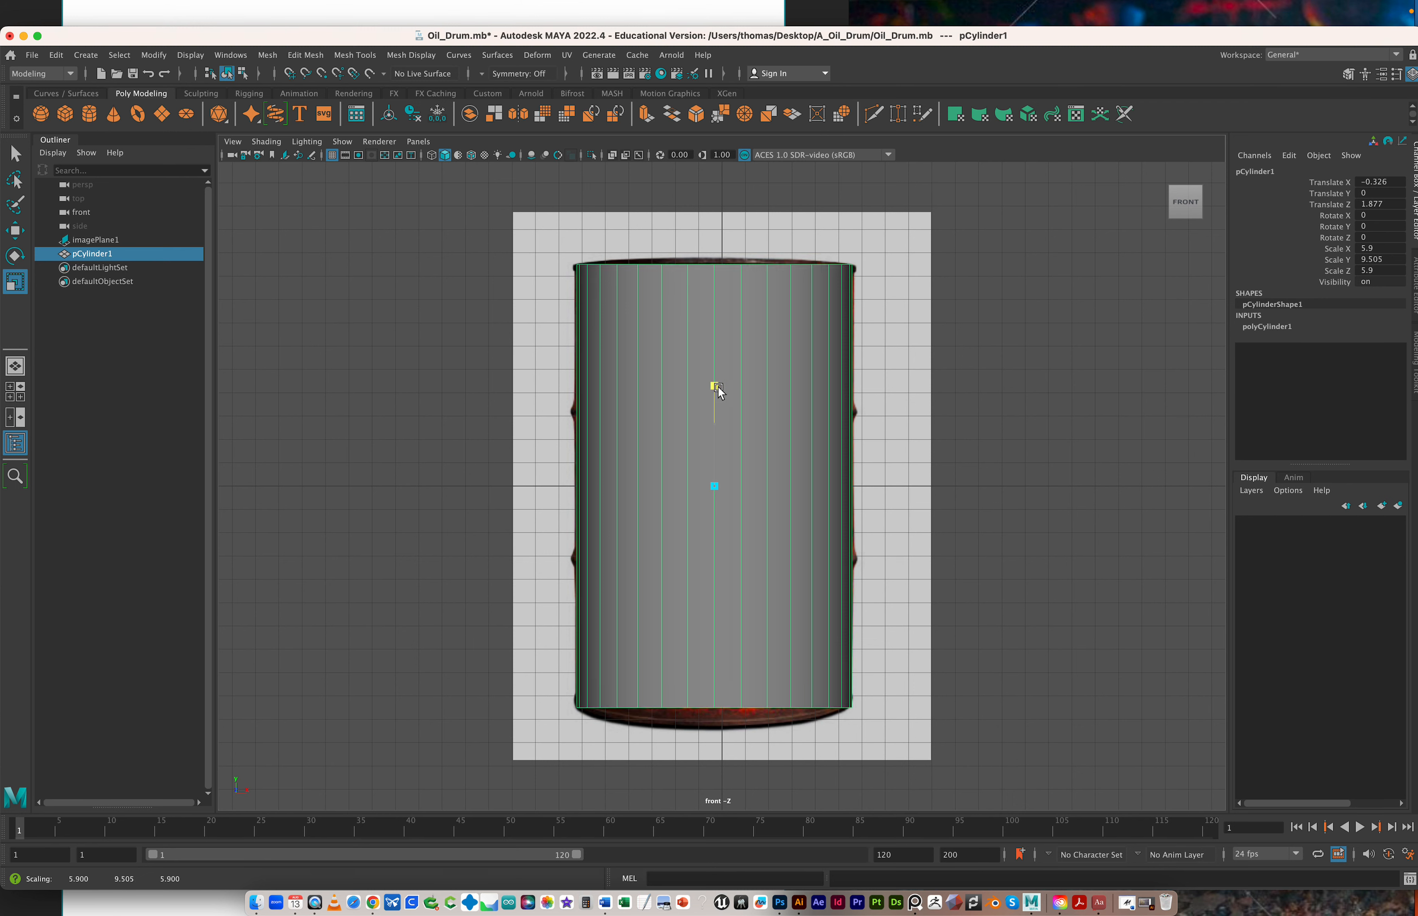
{"action": "left_click_drag", "start_coordinate": [718, 386], "coordinate": [720, 385]}
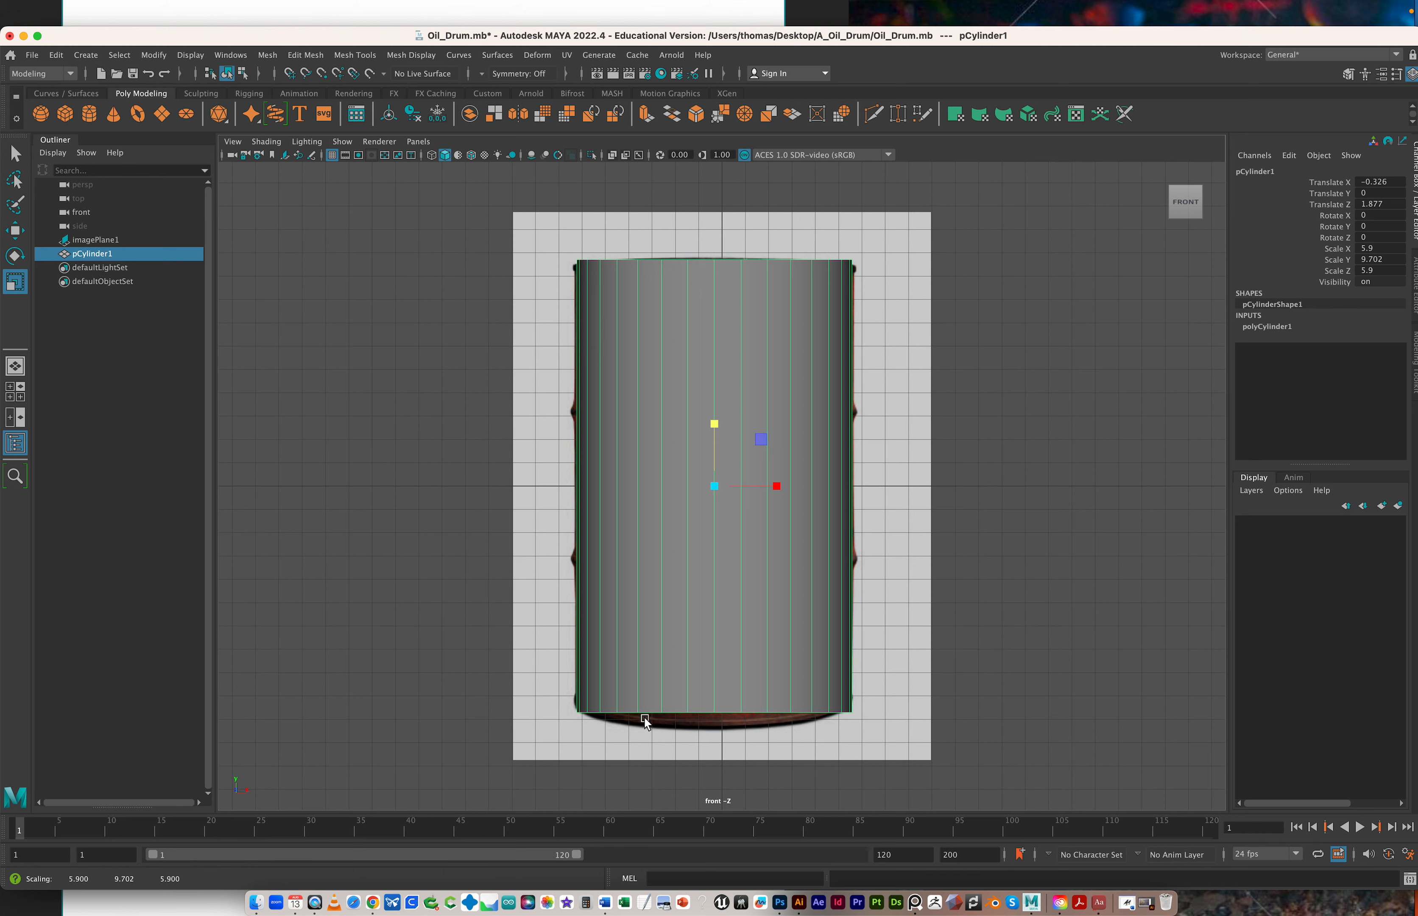
{"action": "key", "text": "w"}
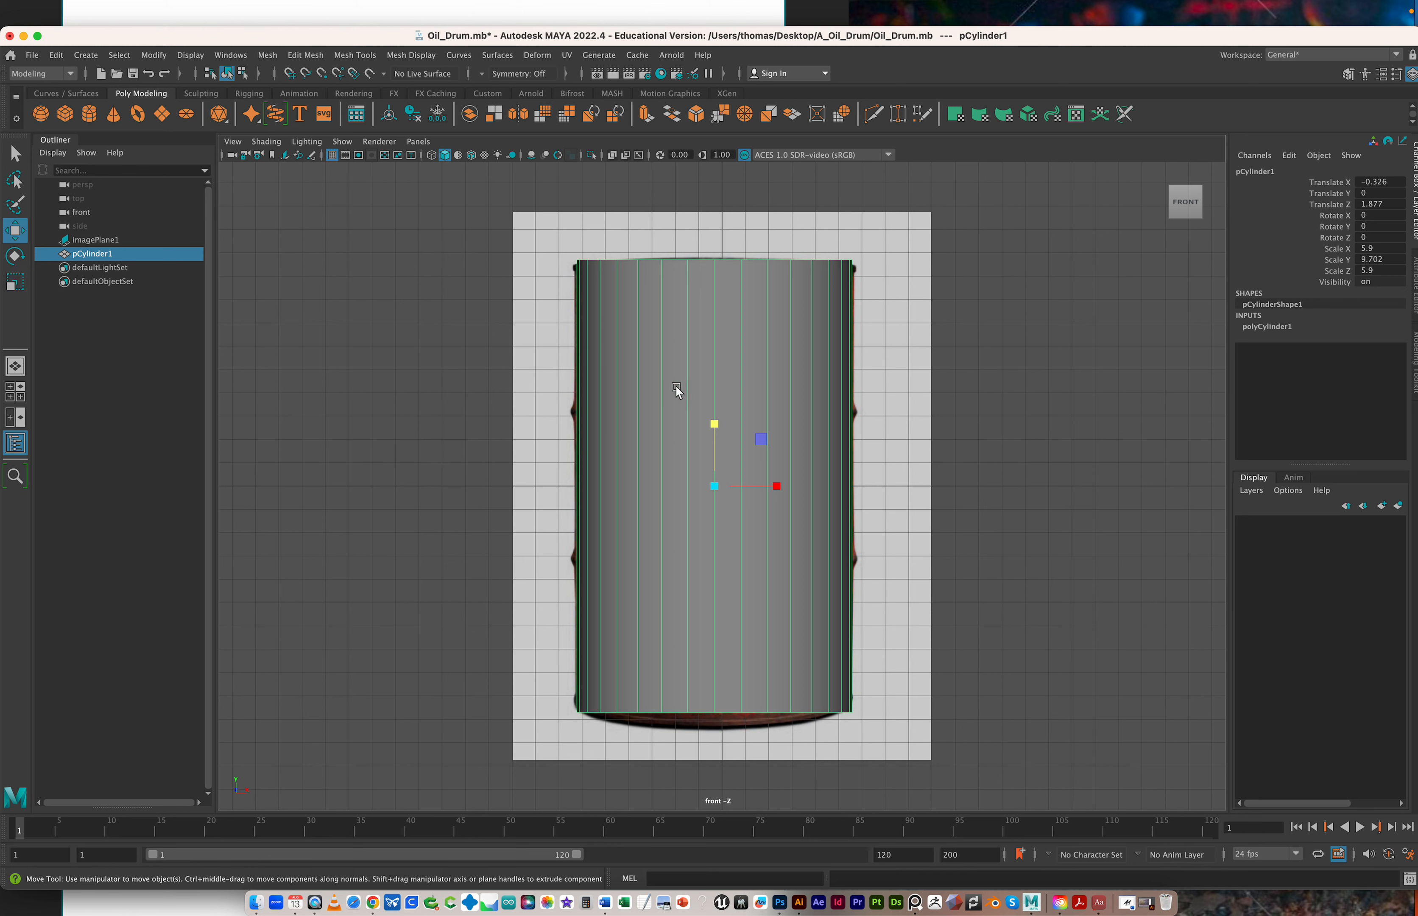
{"action": "left_click_drag", "start_coordinate": [715, 415], "coordinate": [715, 417]}
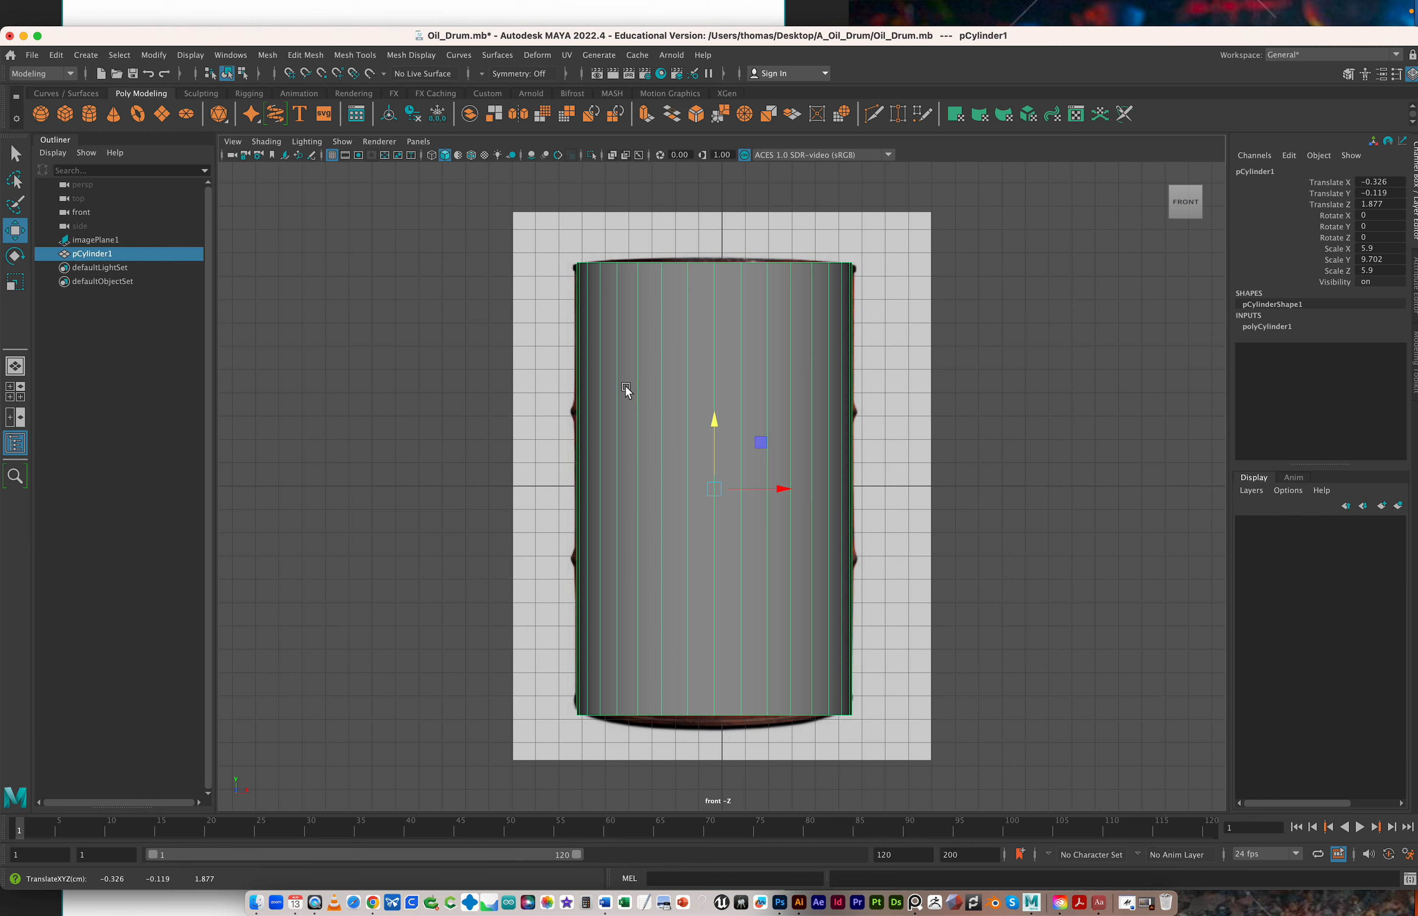
{"action": "right_click", "coordinate": [657, 409], "text": "shift"}
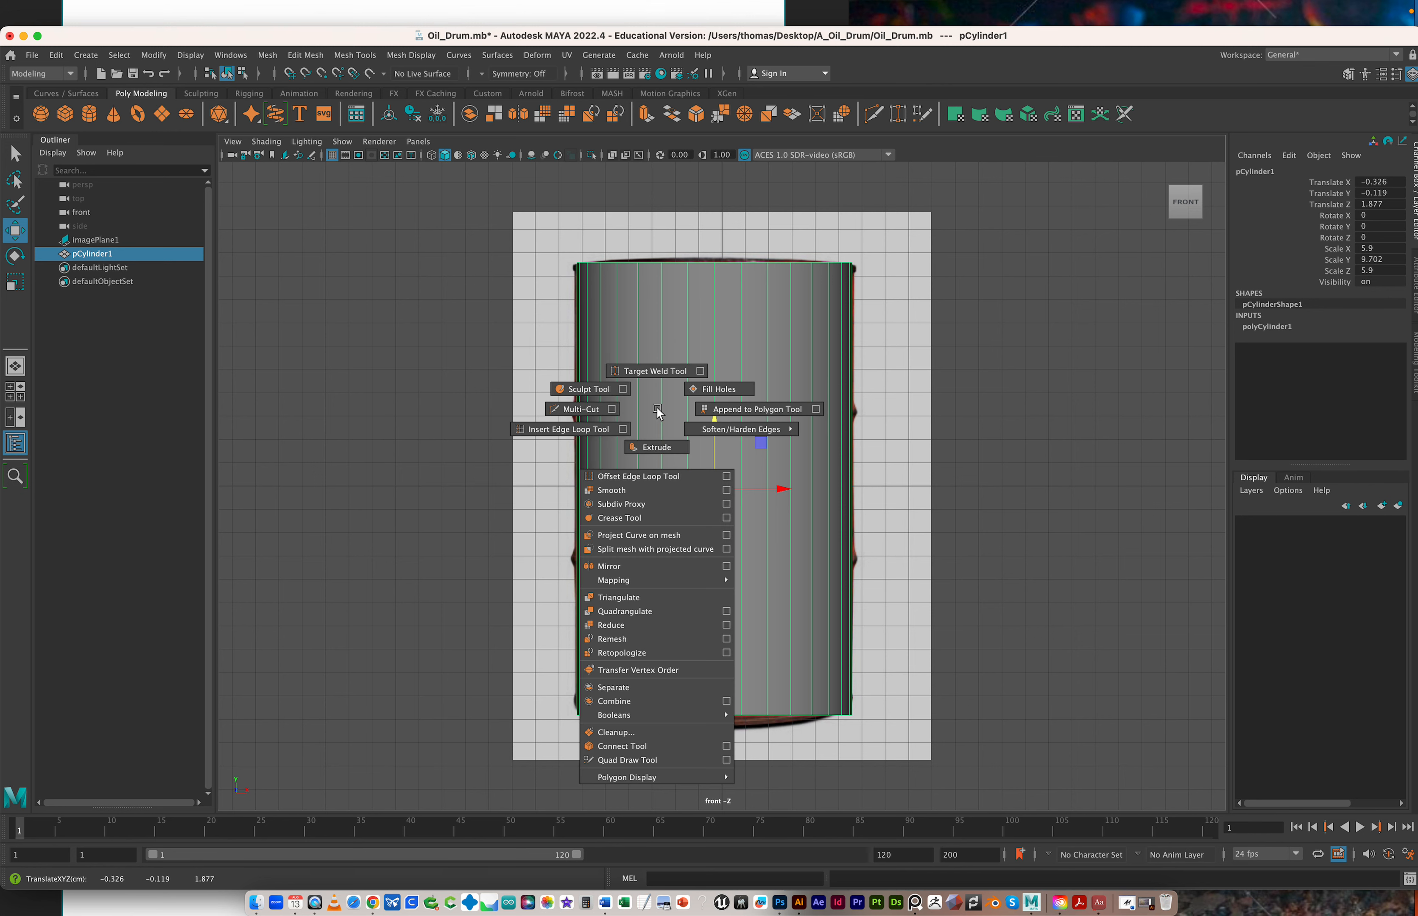
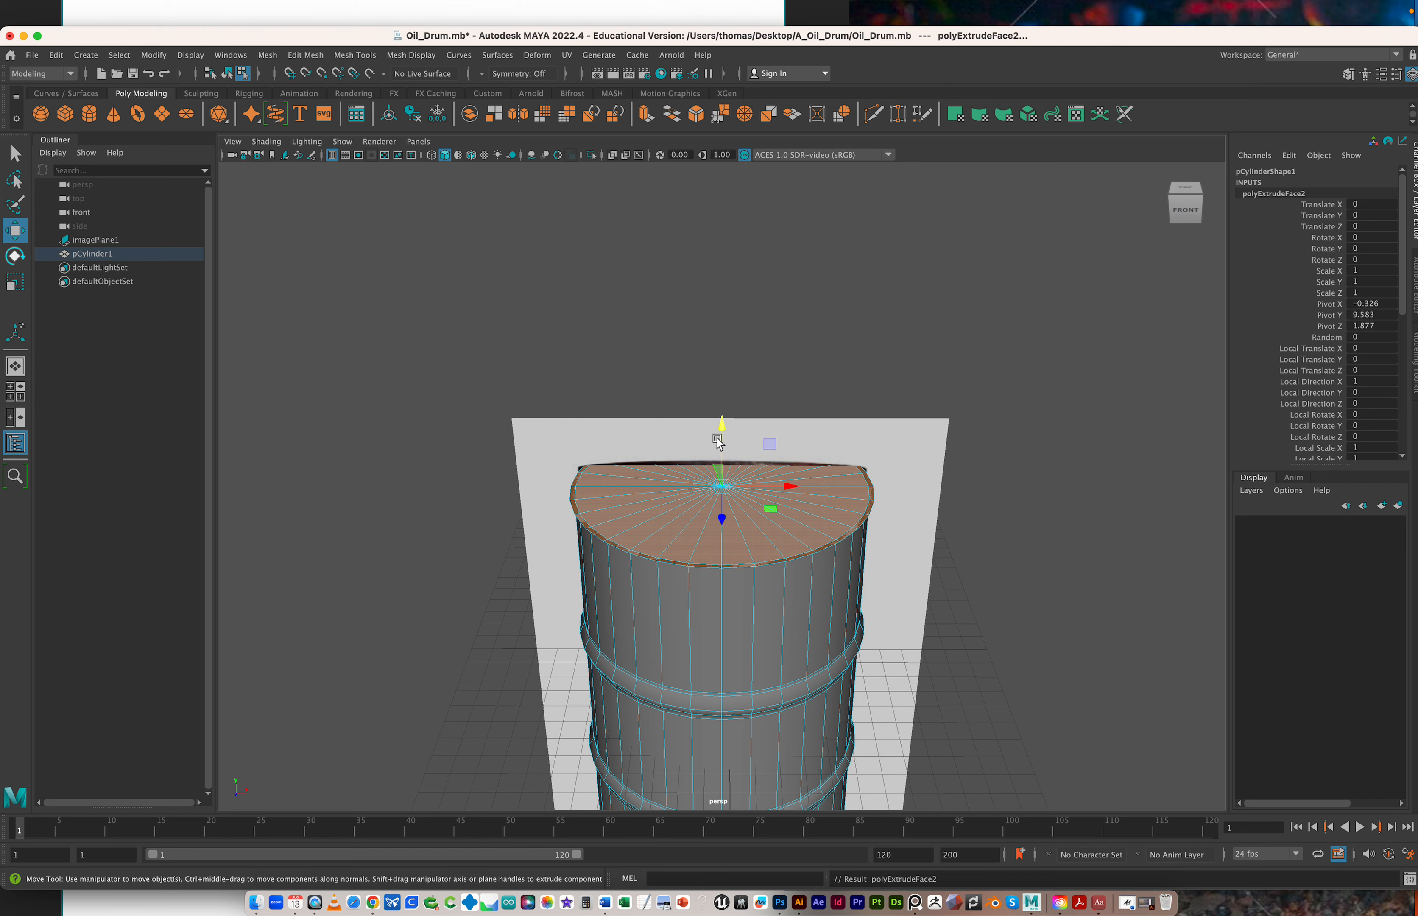
Raise the extruded top faces to about 9.791 in Y and check the drum's rim against the reference images in PureRef
{"action": "left_click_drag", "start_coordinate": [719, 435], "coordinate": [722, 433]}
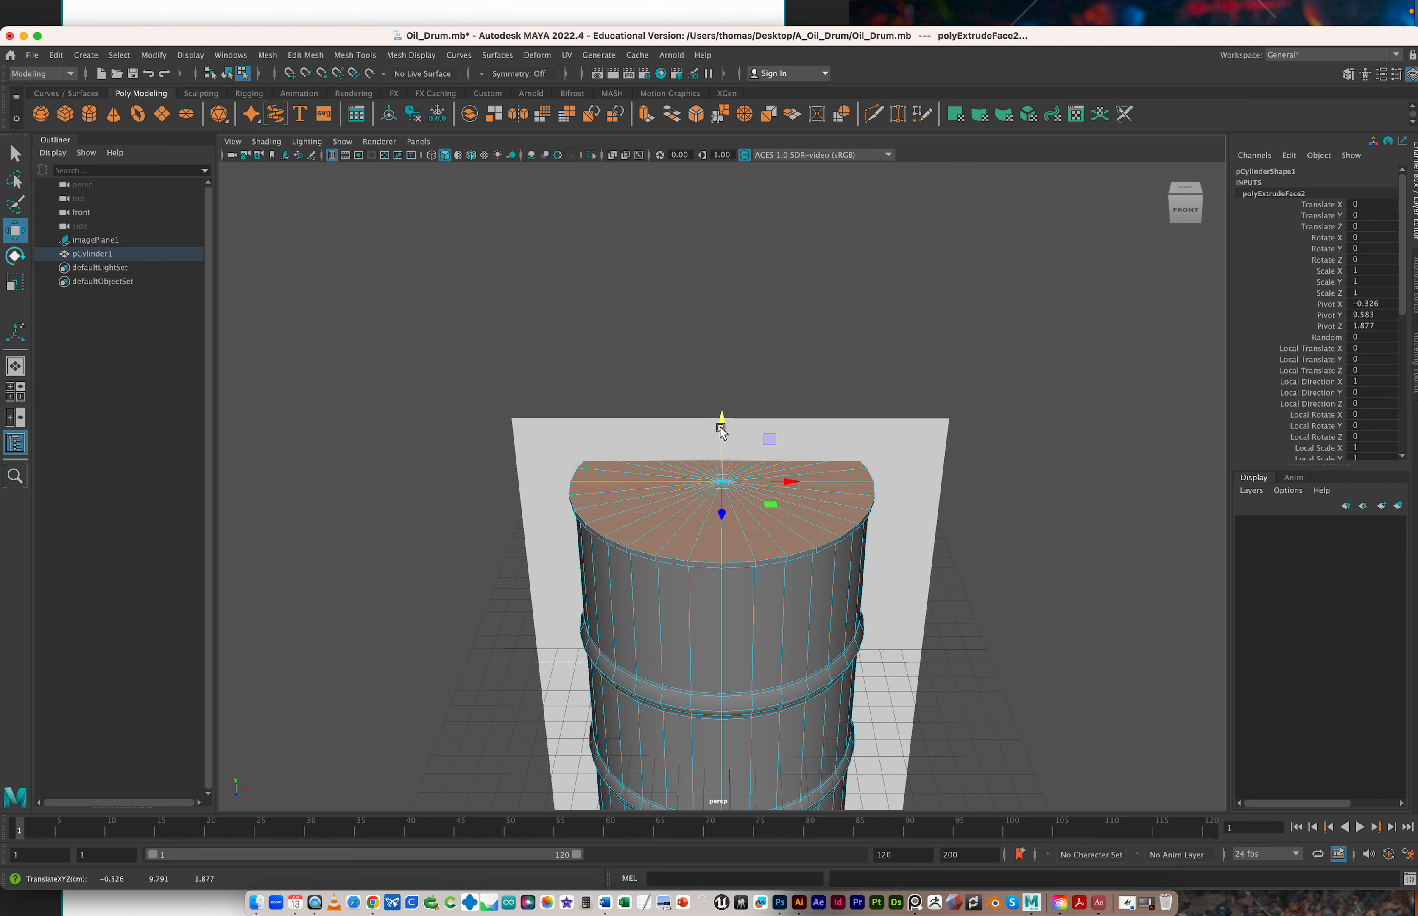
{"action": "key", "text": "super+Tab"}
{"action": "key", "text": "super+Tab"}
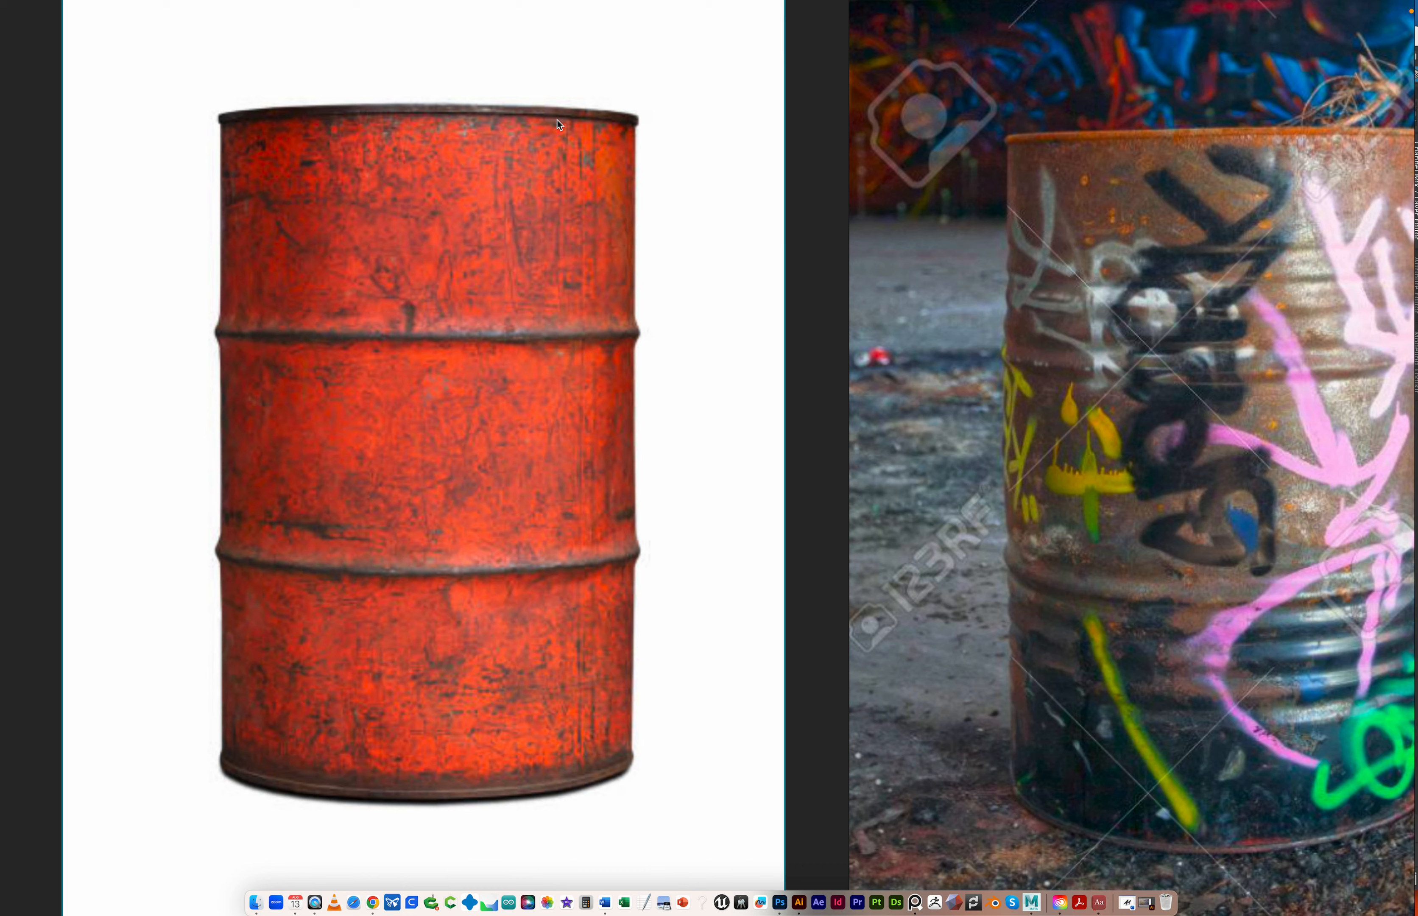
{"action": "key", "text": "super+Tab"}
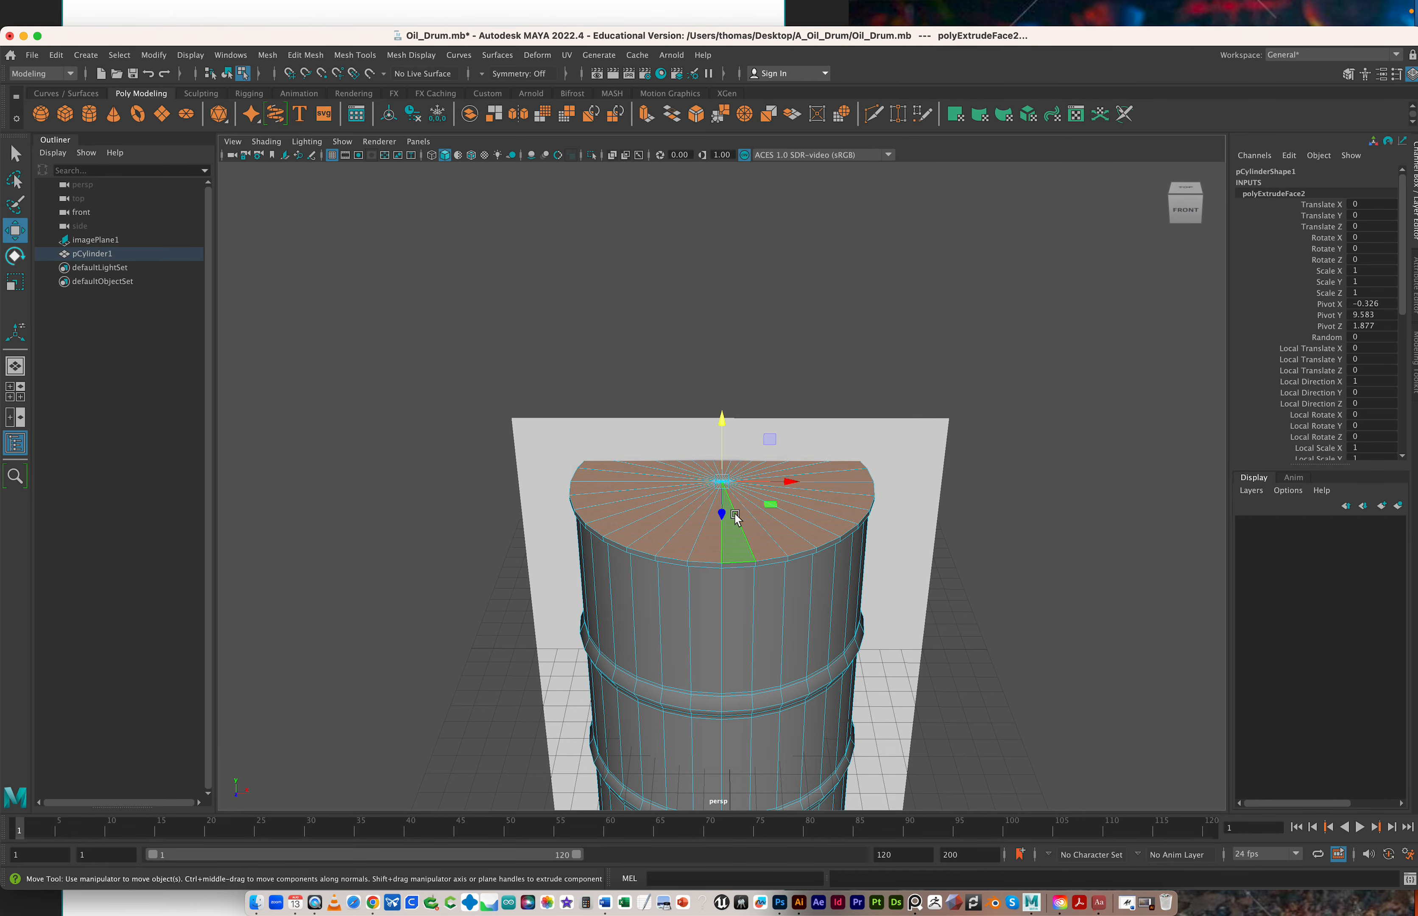
Extrude the drum's top faces again and scale them slightly inward to form a thin rim
{"action": "left_click_drag", "start_coordinate": [714, 524], "coordinate": [714, 504], "text": "alt"}
{"action": "left_click_drag", "start_coordinate": [629, 497], "coordinate": [859, 551], "text": "alt"}
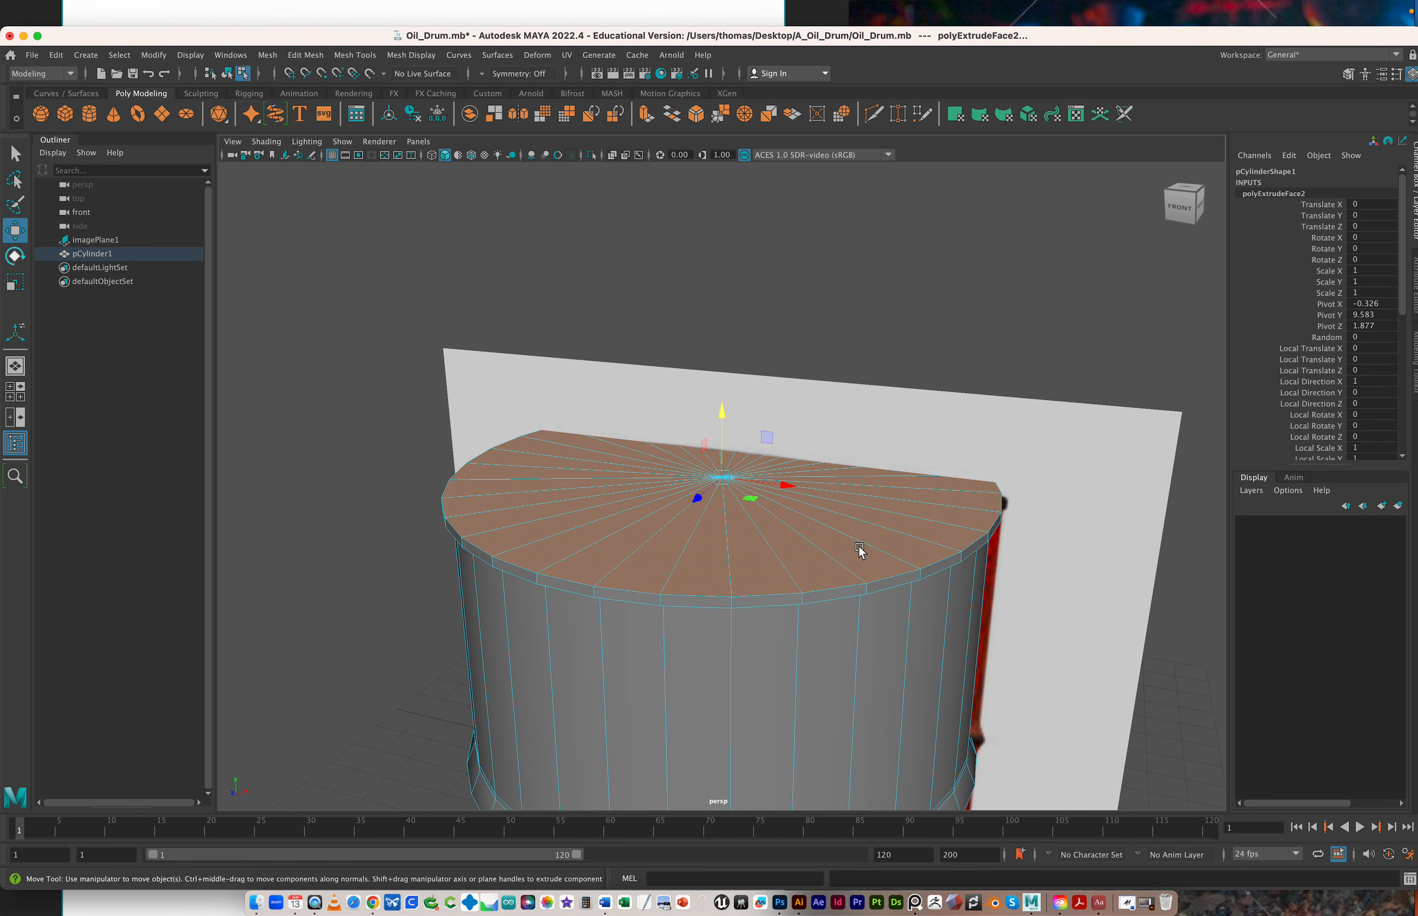
{"action": "key", "text": "ctrl+e"}
{"action": "key", "text": "r"}
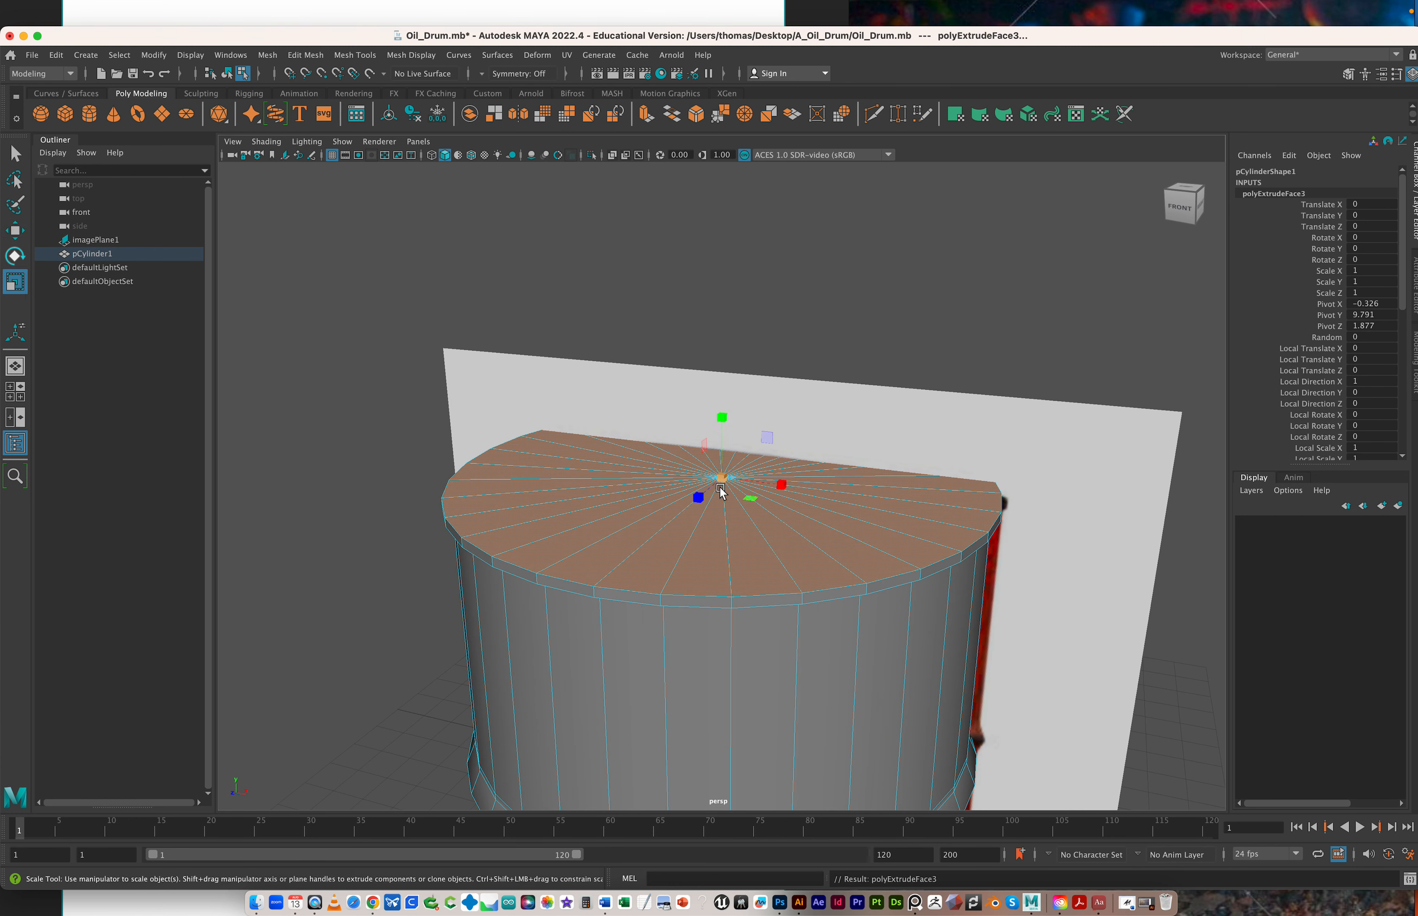
{"action": "left_click_drag", "start_coordinate": [722, 478], "coordinate": [714, 481]}
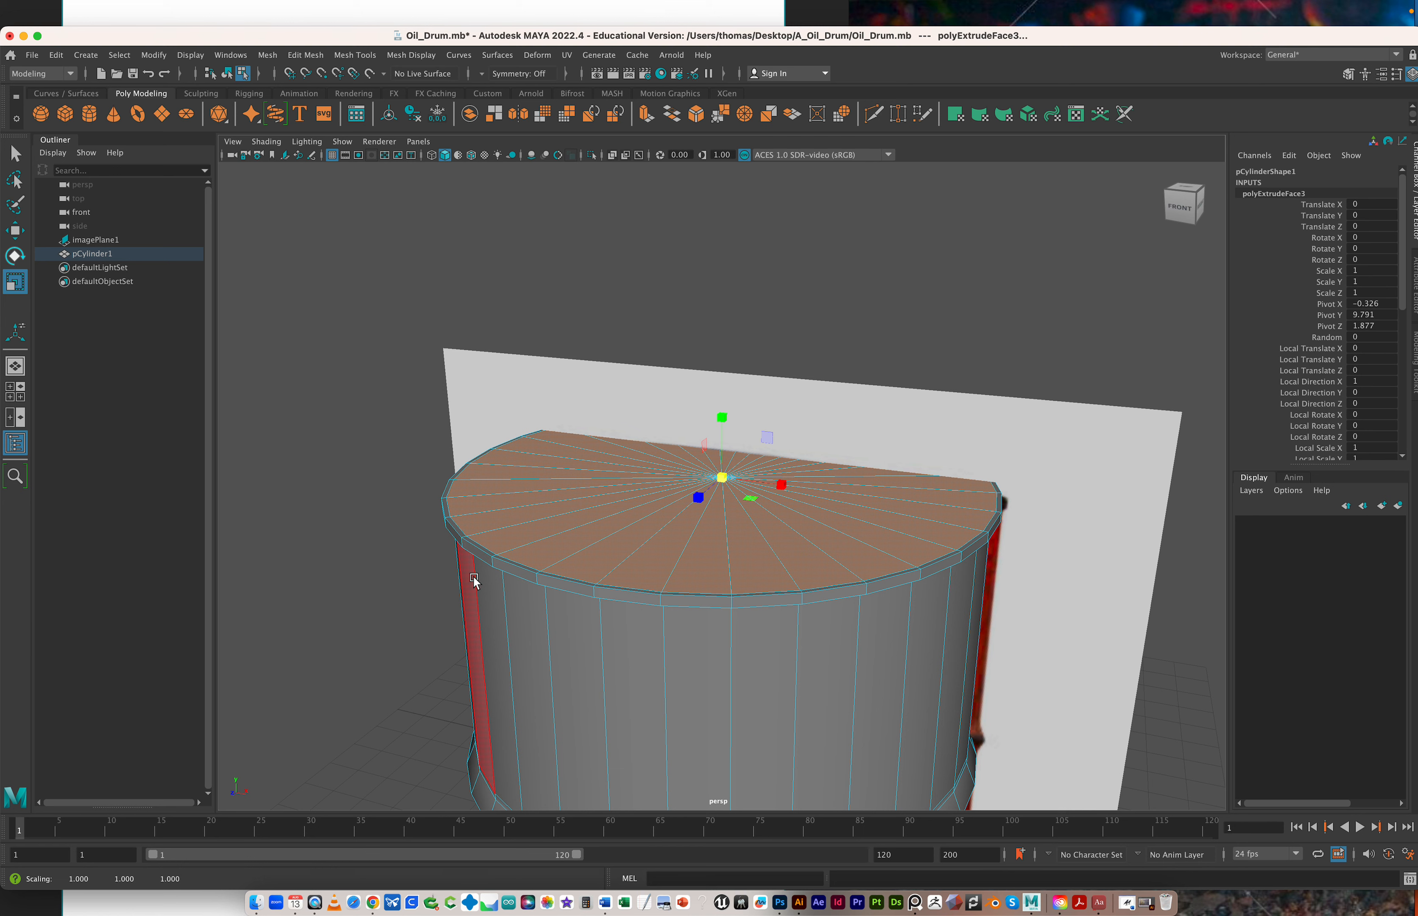
{"action": "key", "text": "w"}
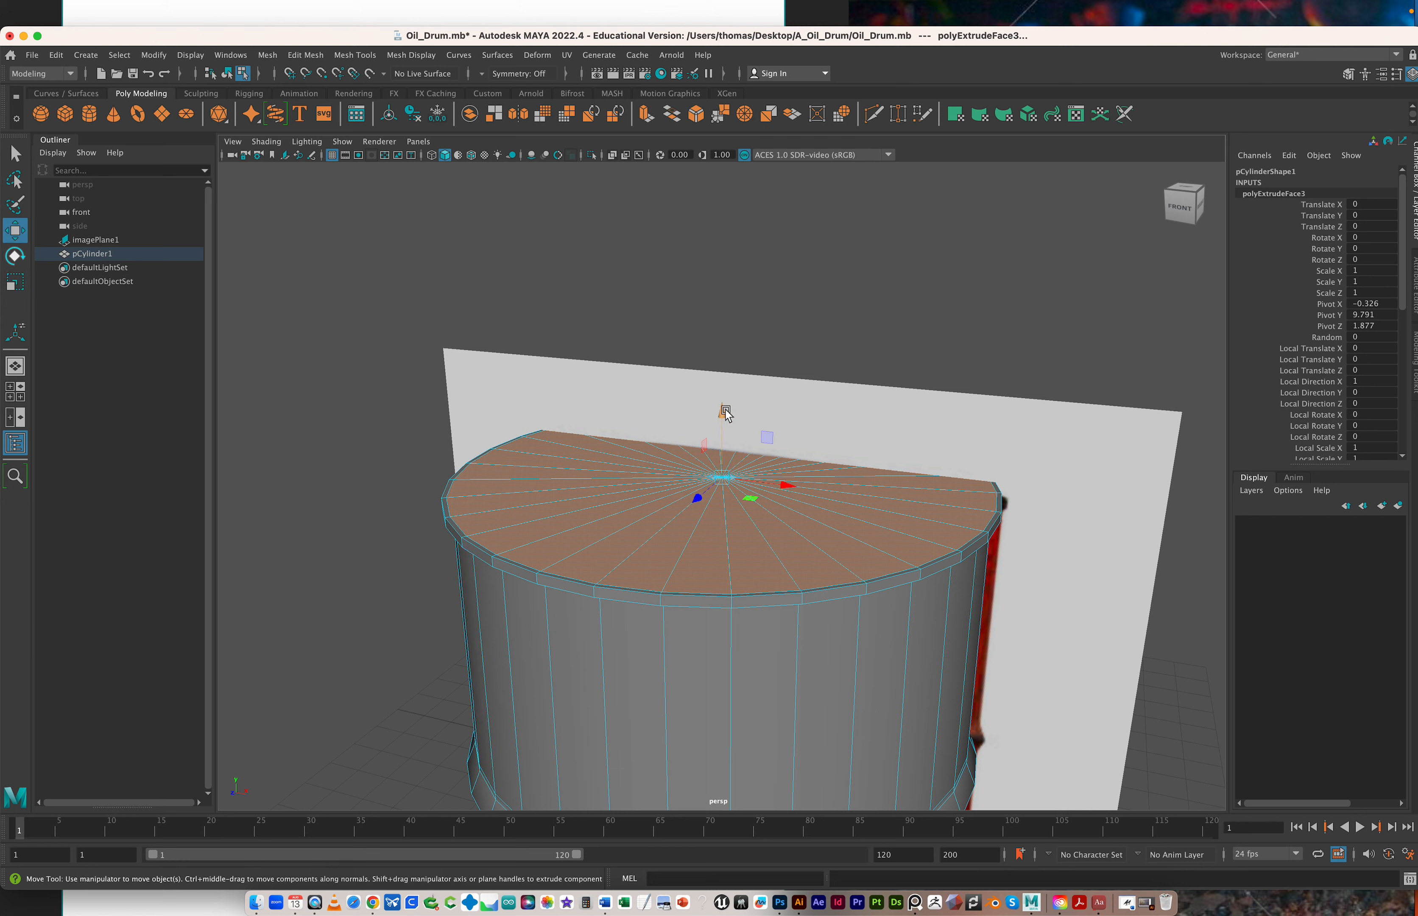
{"action": "left_click_drag", "start_coordinate": [719, 415], "coordinate": [719, 421]}
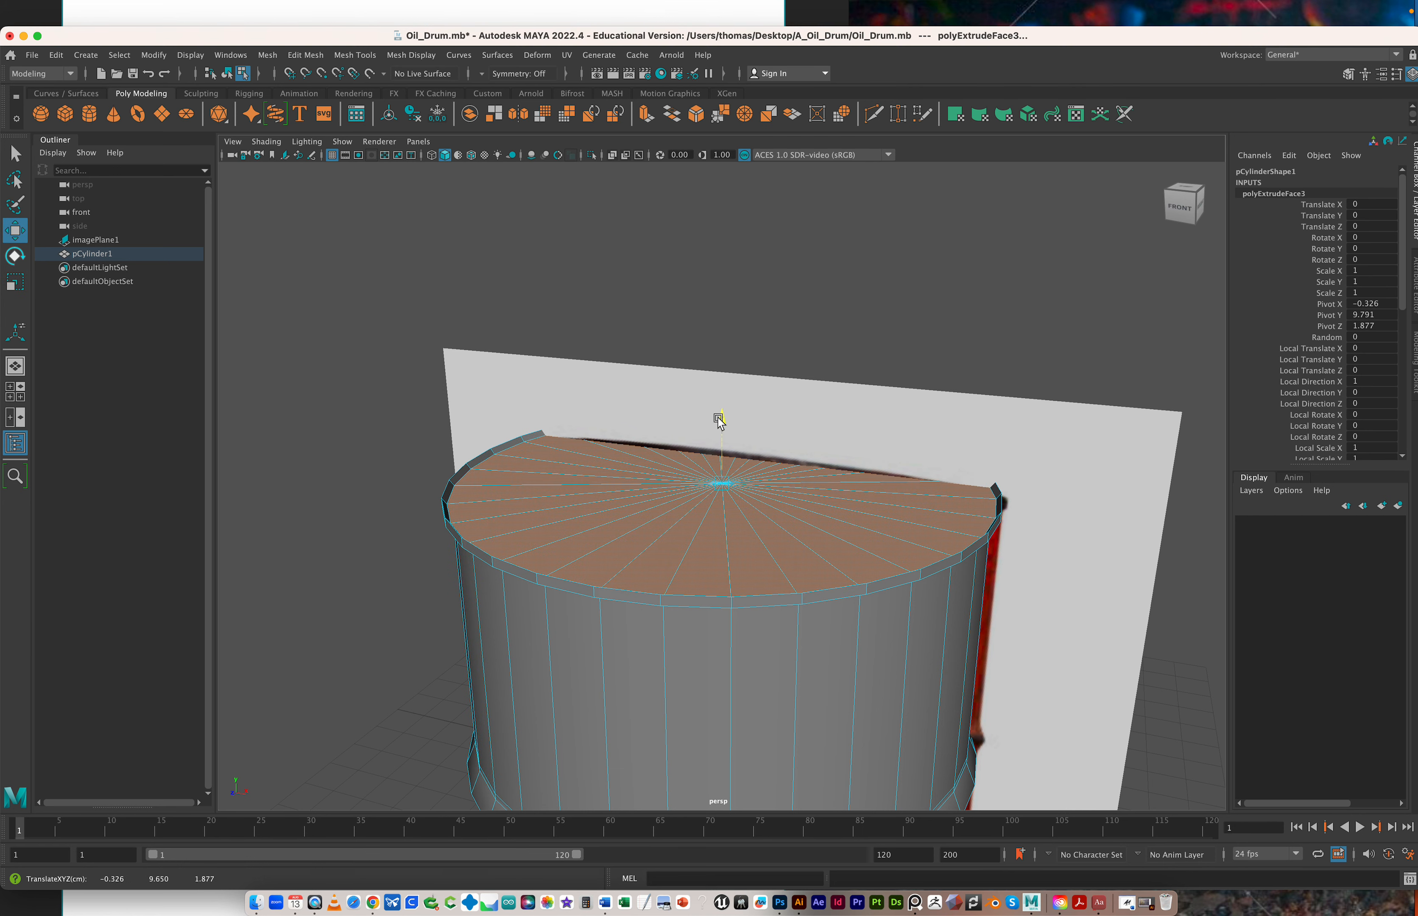
{"action": "key", "text": "ctrl+z"}
Extrude the inset top faces once more and lower them to about 9.666 in Y to recess the lid inside the rim
{"action": "key", "text": "ctrl+e"}
{"action": "key", "text": "w"}
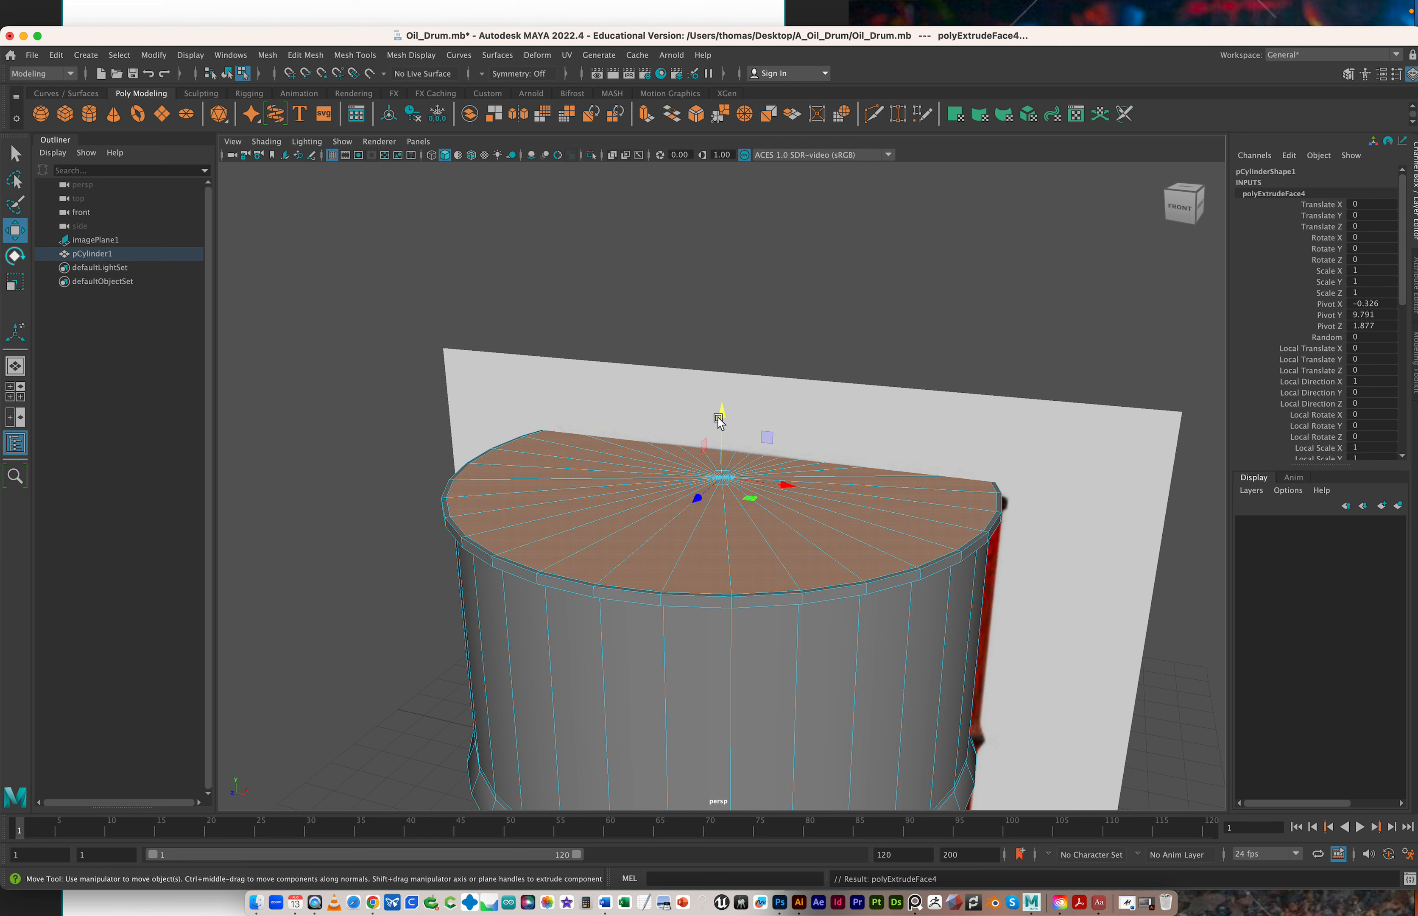
{"action": "left_click_drag", "start_coordinate": [720, 410], "coordinate": [718, 415]}
{"action": "mouse_move", "coordinate": [591, 595]}
{"action": "left_mouse_down", "text": "alt"}
{"action": "mouse_move", "coordinate": [624, 550]}
{"action": "mouse_move", "coordinate": [588, 595]}
{"action": "left_mouse_up", "text": "alt"}
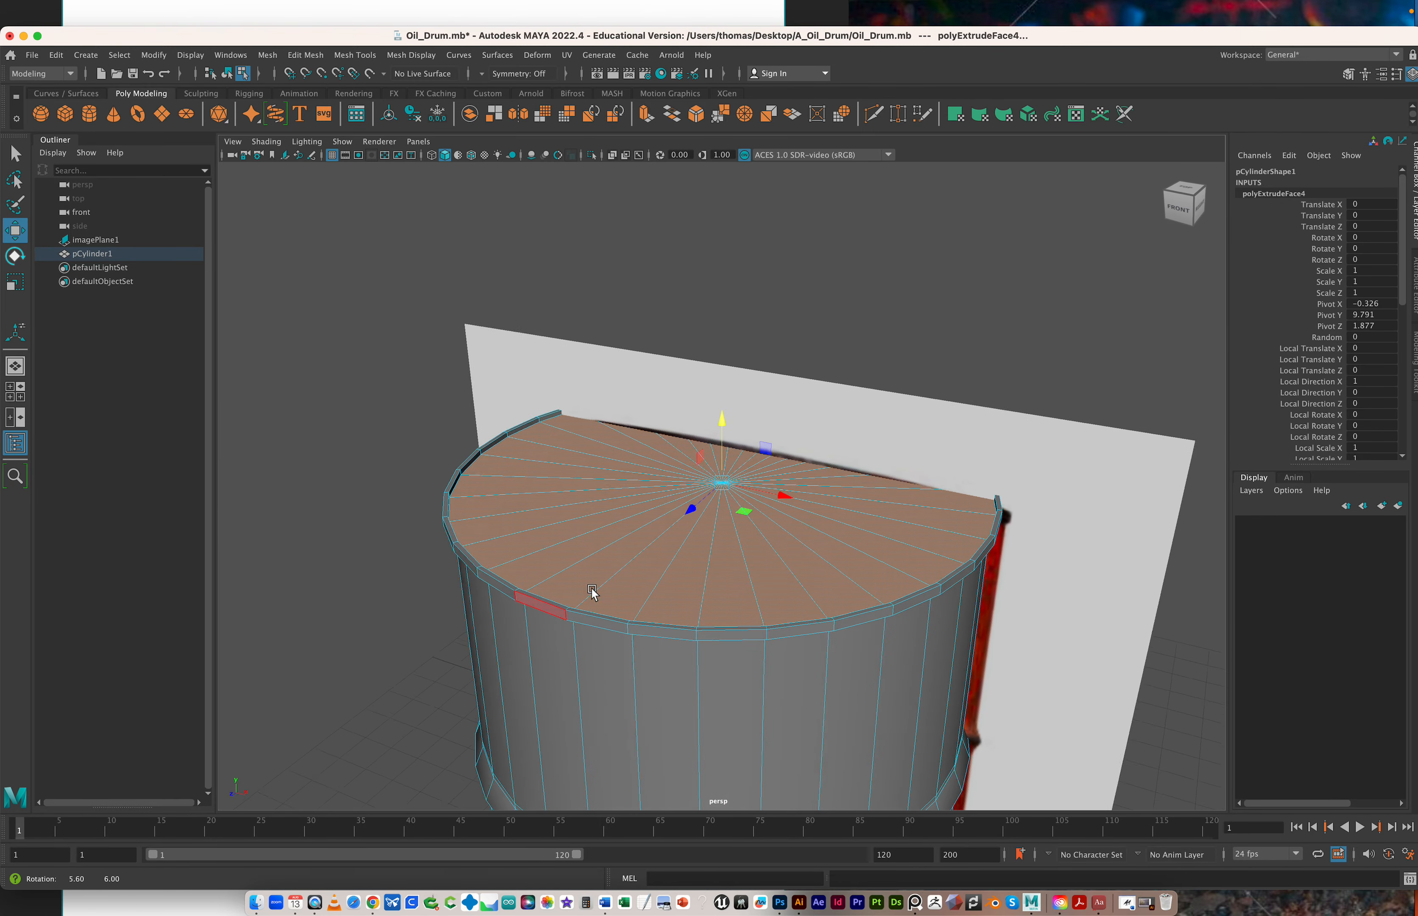
{"action": "right_click_drag", "start_coordinate": [458, 617], "coordinate": [573, 611], "text": "alt"}
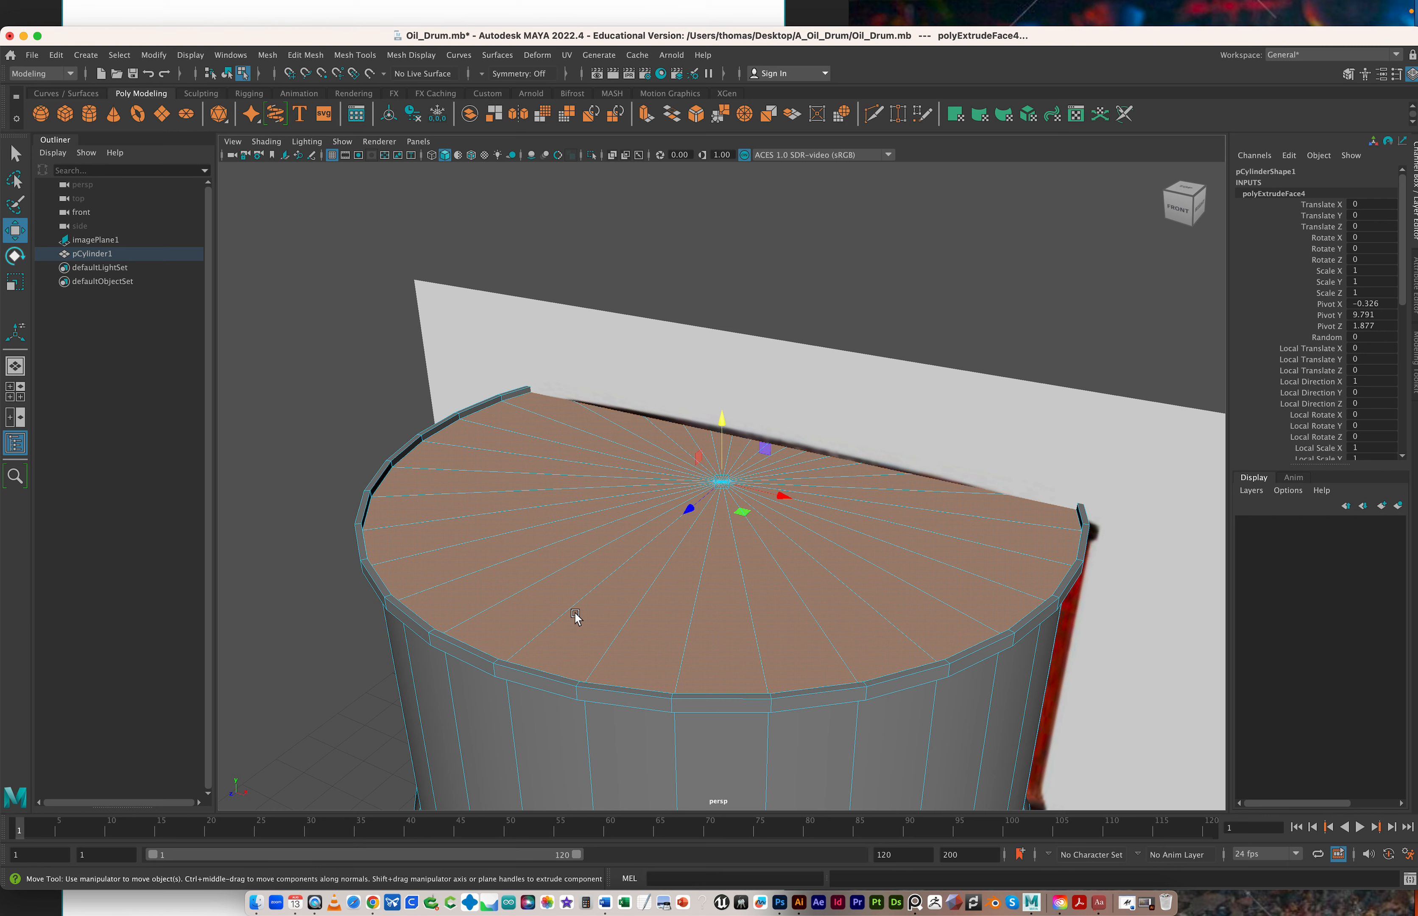
Switch to Chrome, search Google Images for "oil drums top" and open the red oil barrel lid photo from iStock
{"action": "key", "text": "super+Tab"}
{"action": "key", "text": "super+Tab"}
{"action": "key", "text": "super+Tab"}
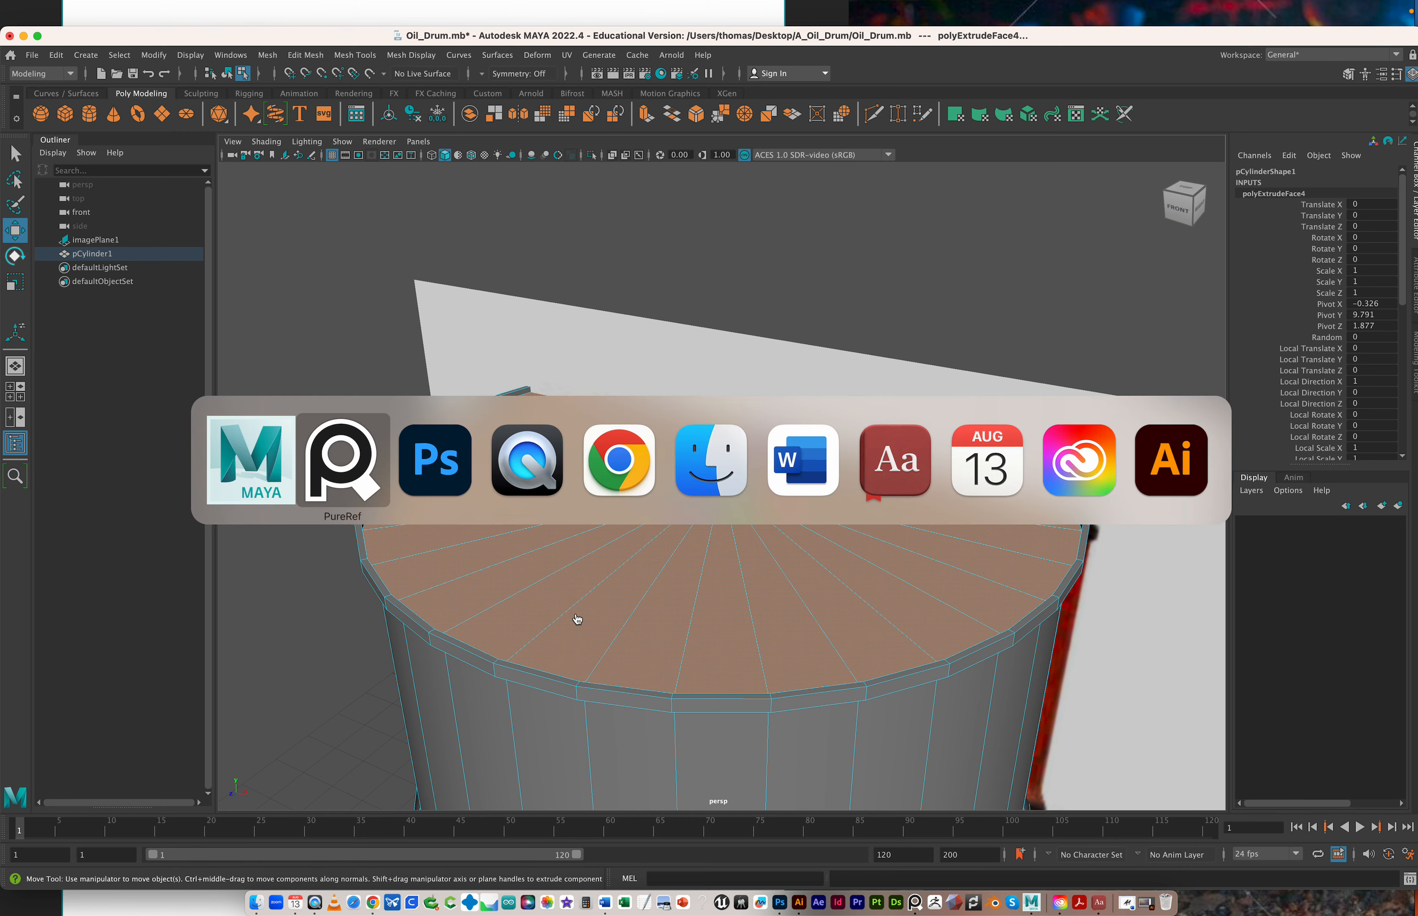
{"action": "key", "text": "super+Tab"}
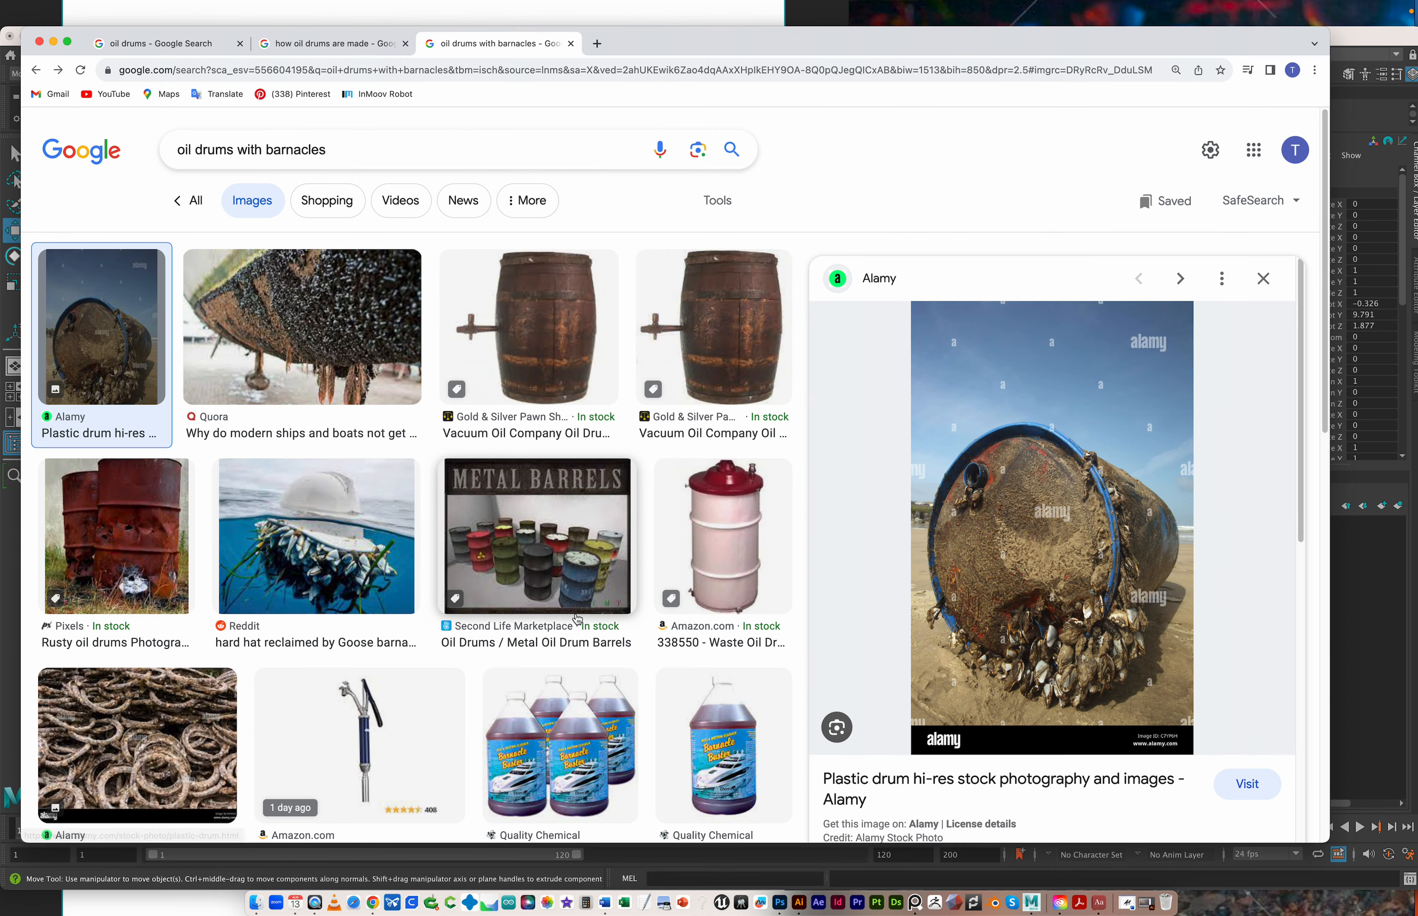
{"action": "left_click", "coordinate": [404, 157]}
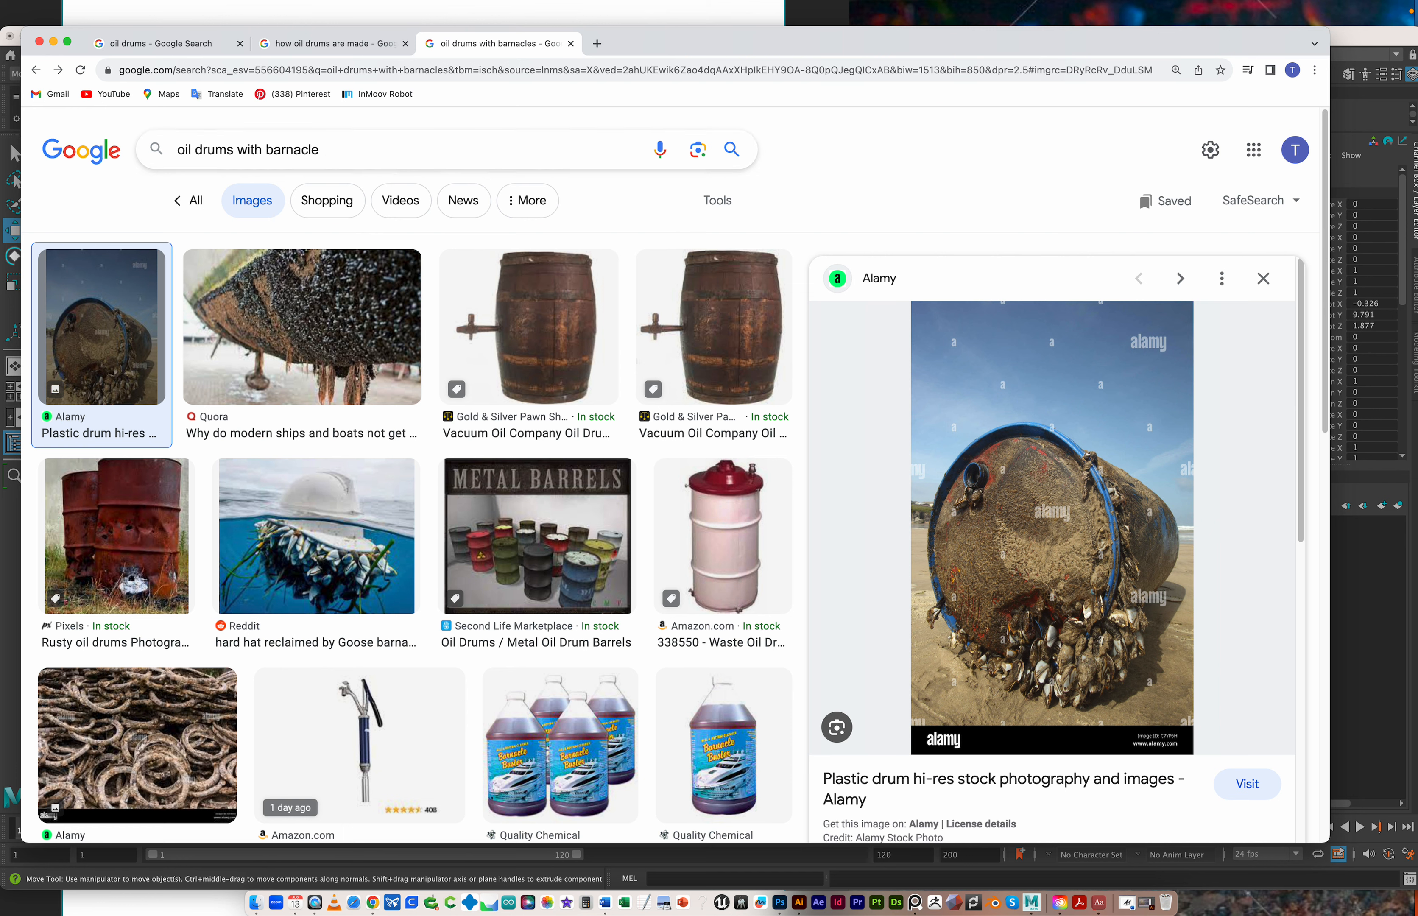
{"action": "key", "text": "BackSpace"}
{"action": "key", "text": "BackSpace"}
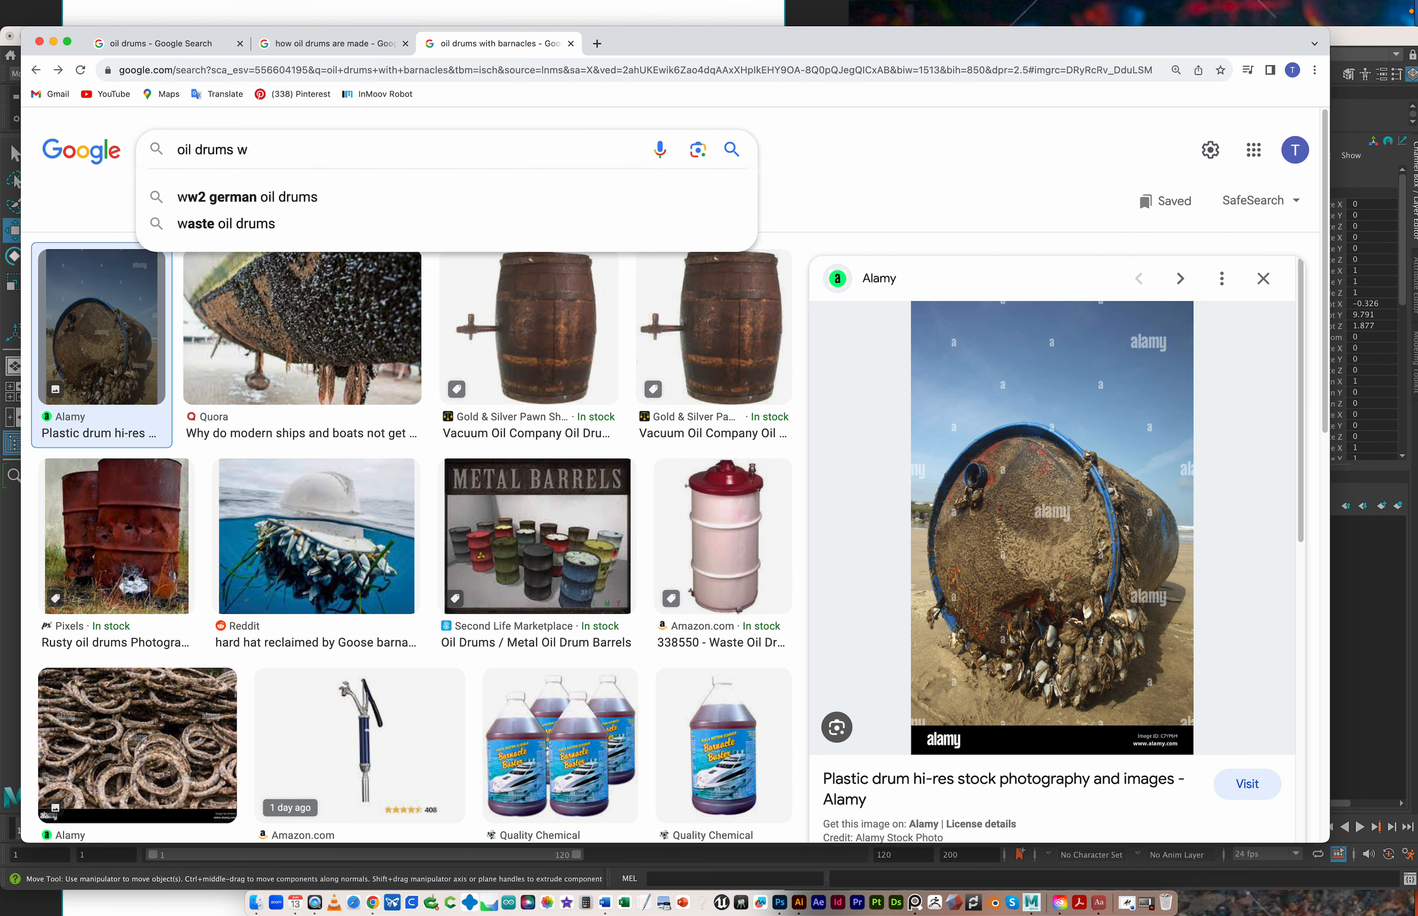
{"action": "type", "text": "top"}
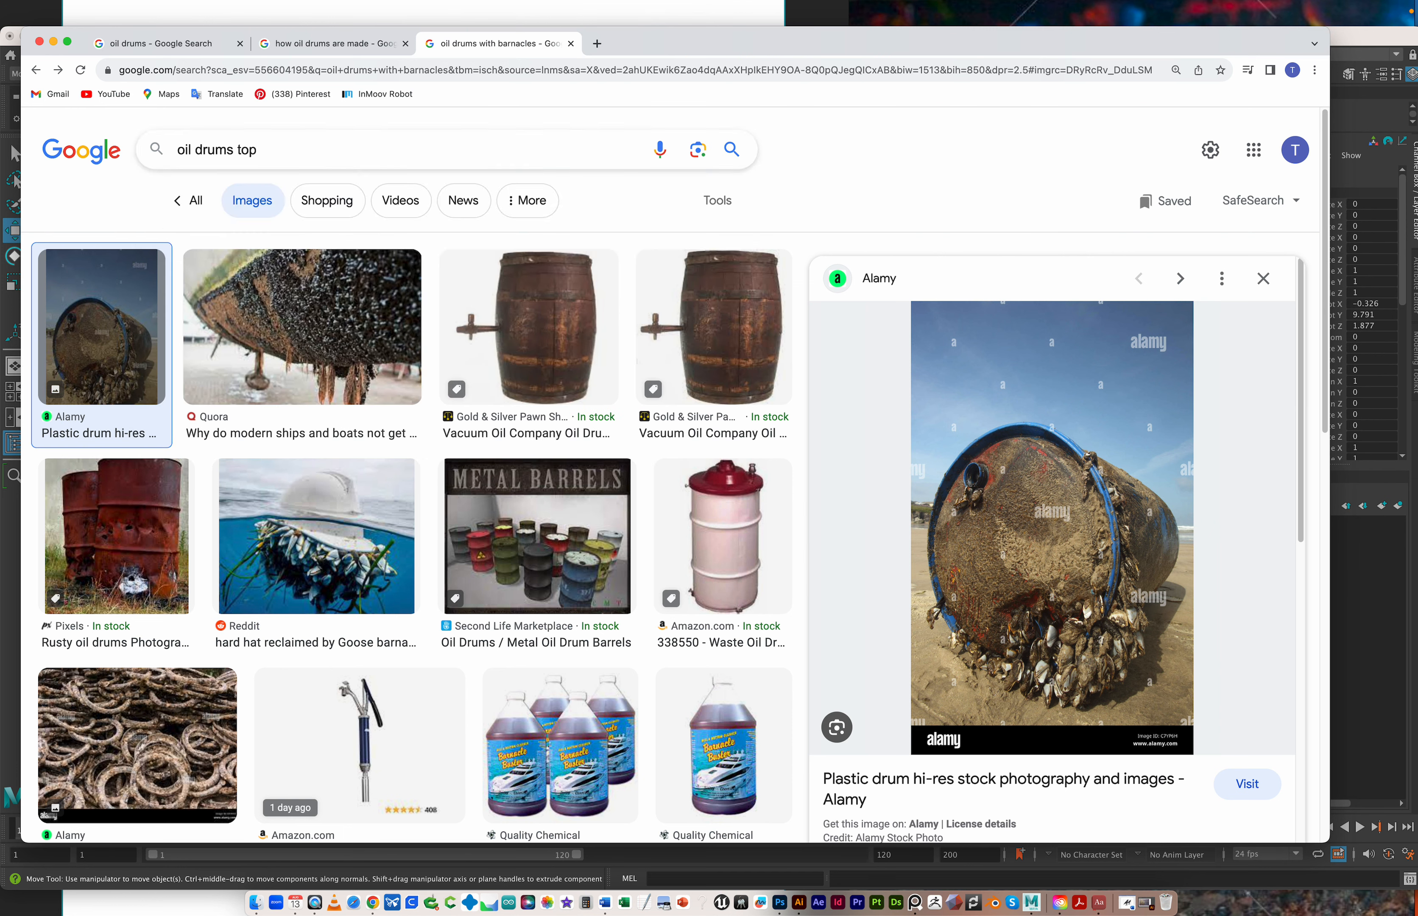
{"action": "key", "text": "Return"}
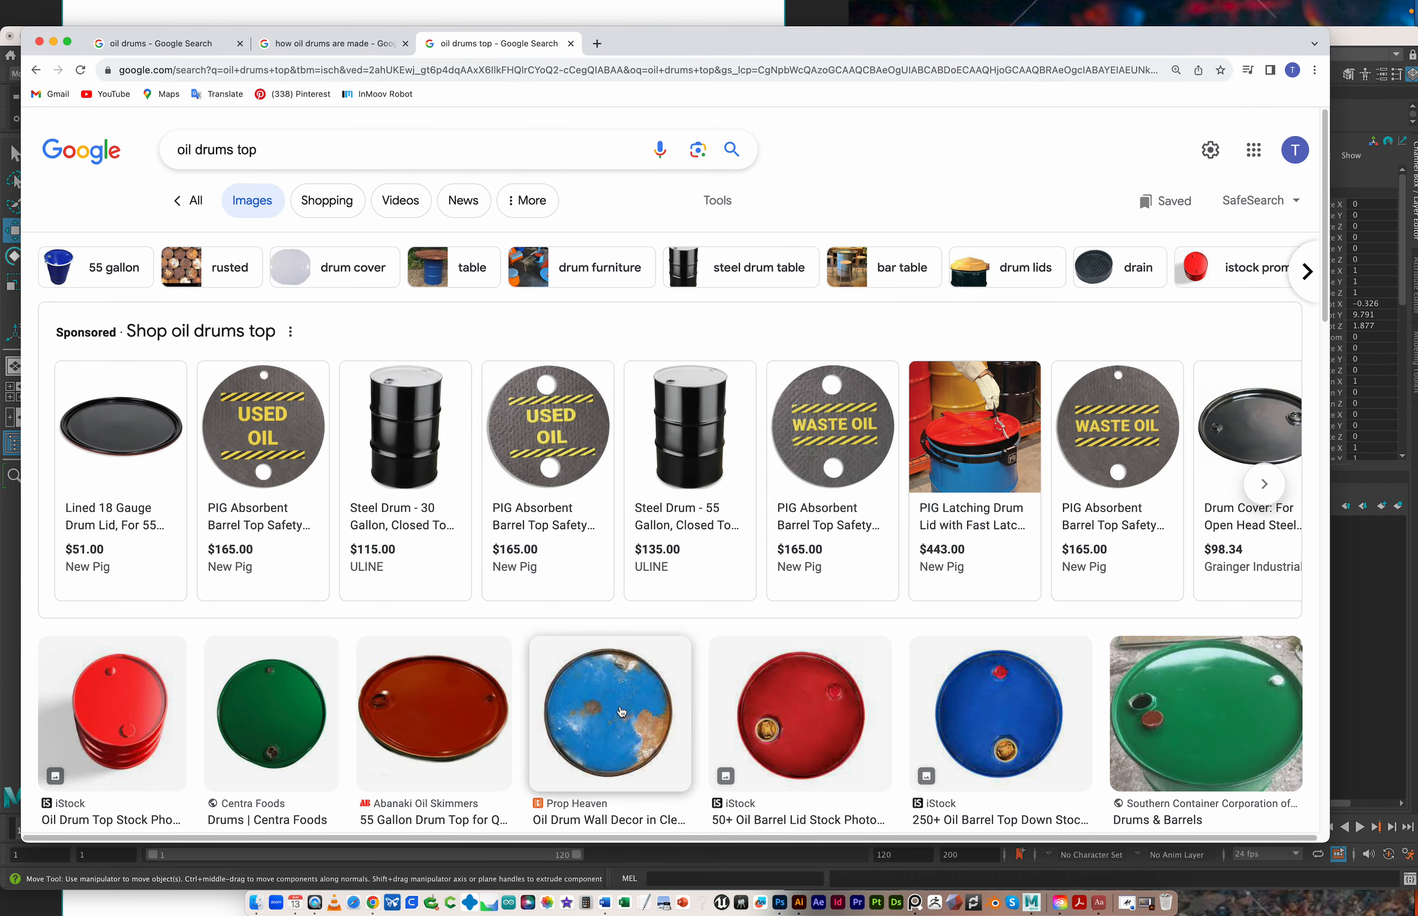
{"action": "left_click", "coordinate": [803, 721]}
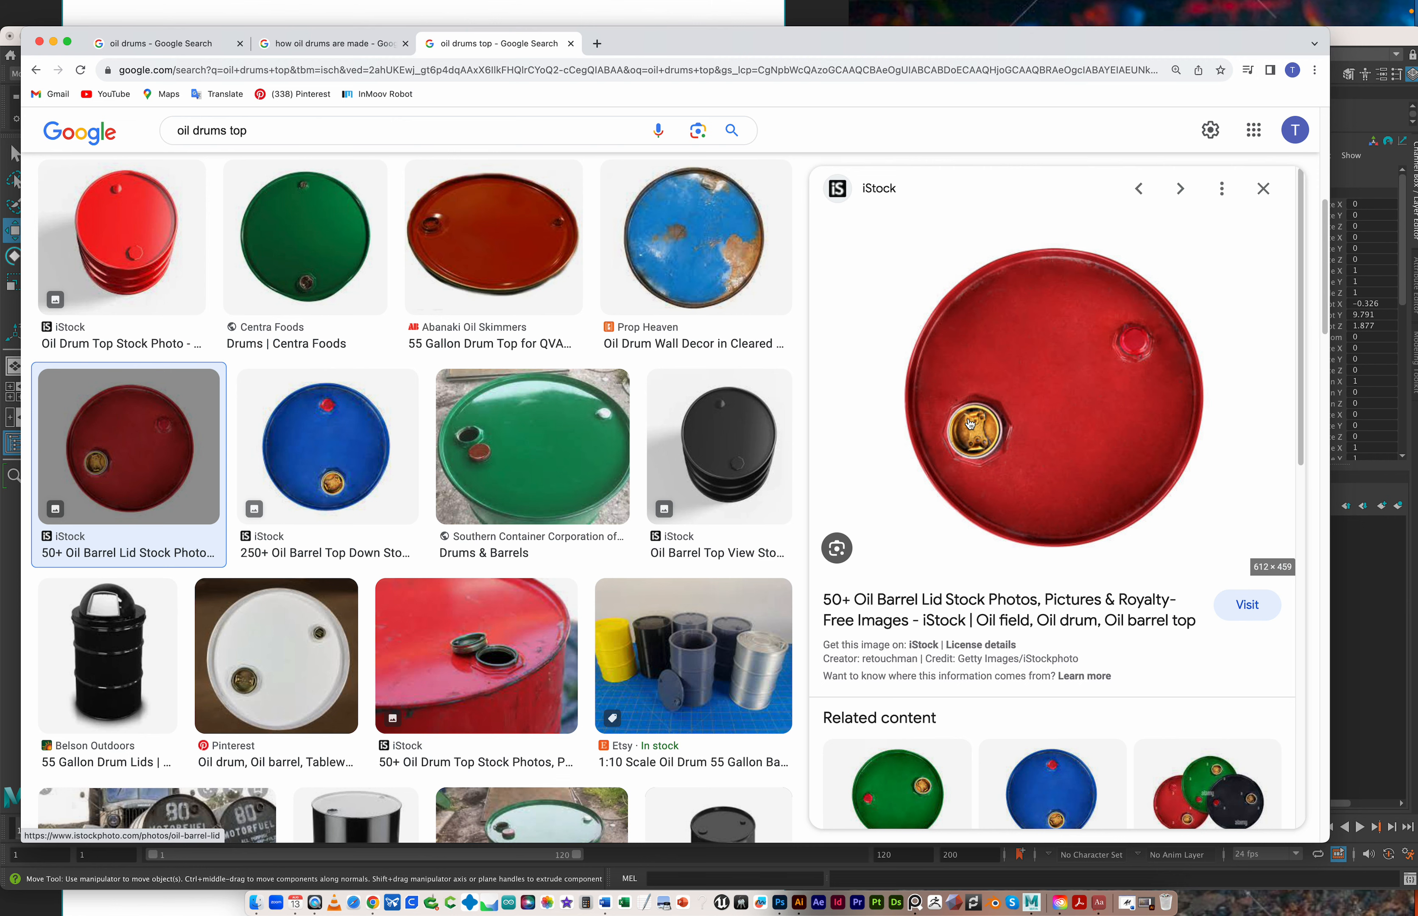
Return to Maya, extrude the recessed lid faces and scale them inward to a small circle at the lid's center
{"action": "key", "text": "super+Tab"}
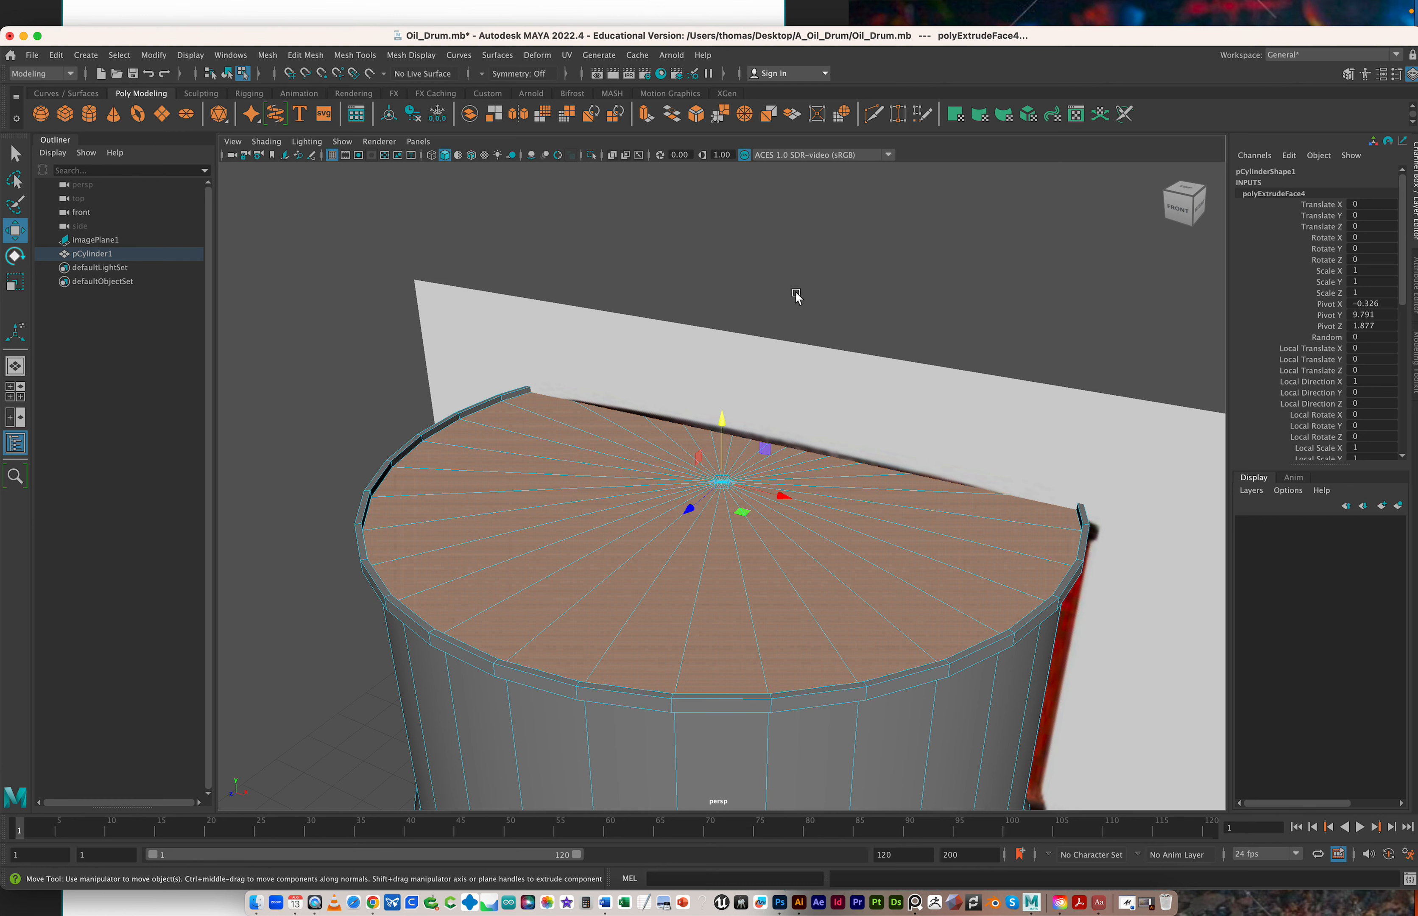
{"action": "key", "text": "r"}
{"action": "key", "text": "ctrl+e"}
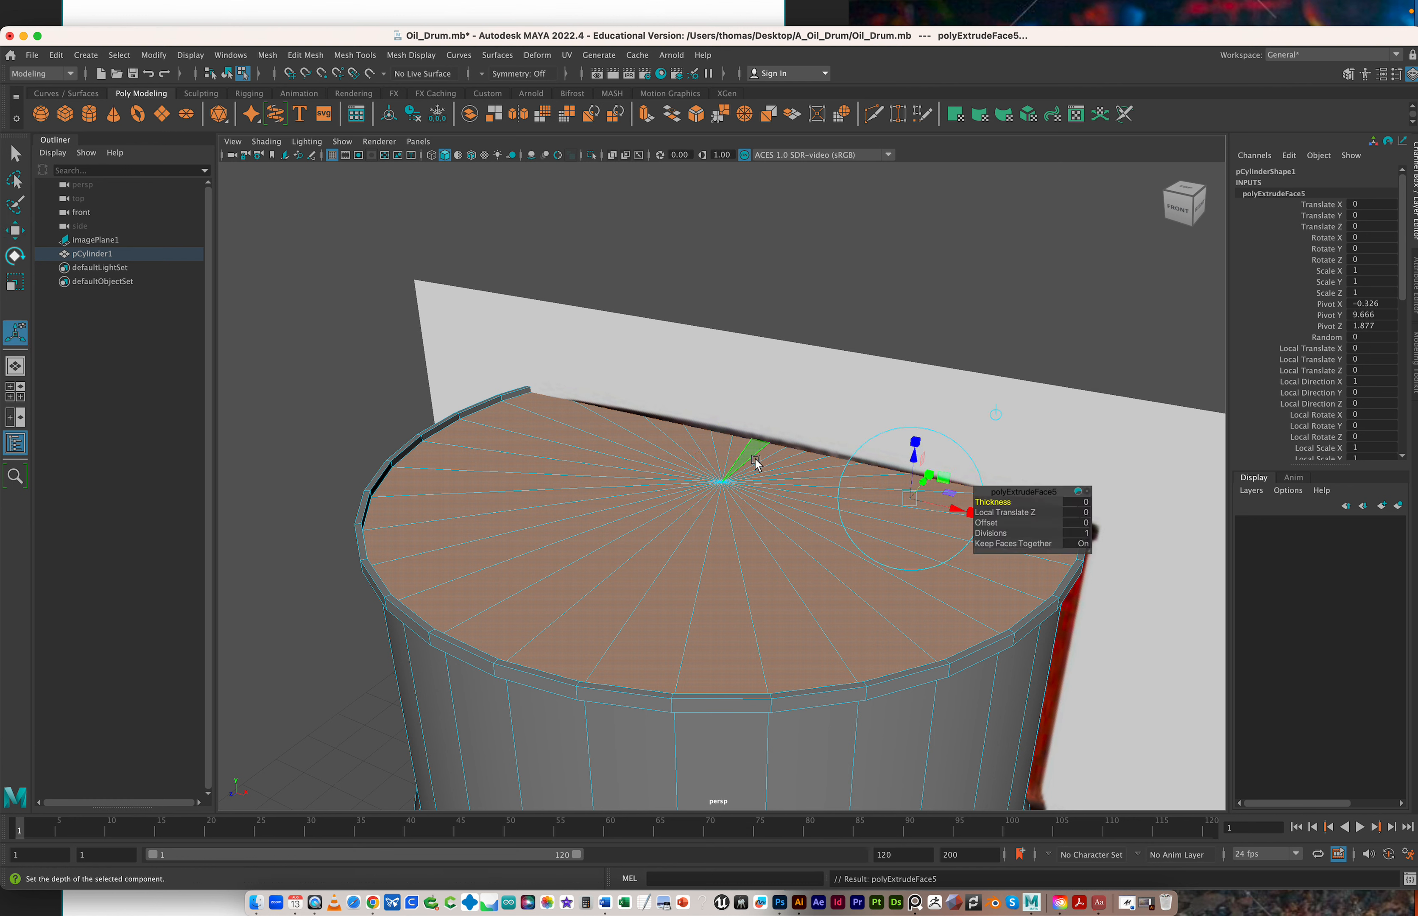
{"action": "left_click_drag", "start_coordinate": [728, 481], "coordinate": [568, 461]}
{"action": "left_click_drag", "start_coordinate": [722, 482], "coordinate": [694, 466]}
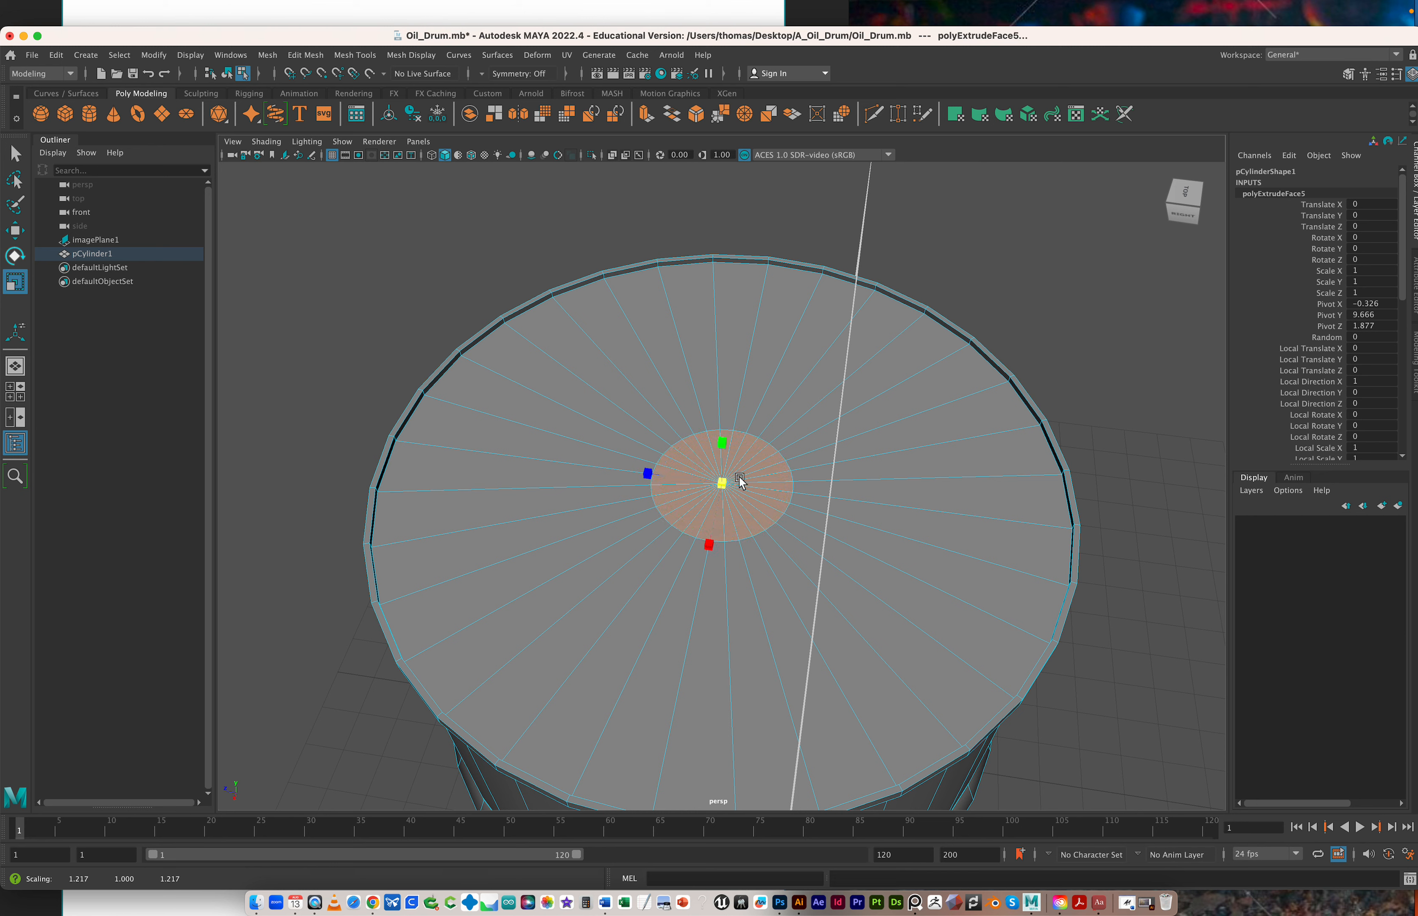
Move the small circle of faces along Z toward the lid's edge and compare its placement with the barrel lid photo in Chrome
{"action": "key", "text": "w"}
{"action": "left_click_drag", "start_coordinate": [655, 475], "coordinate": [507, 457]}
{"action": "left_click_drag", "start_coordinate": [596, 638], "coordinate": [626, 594], "text": "alt"}
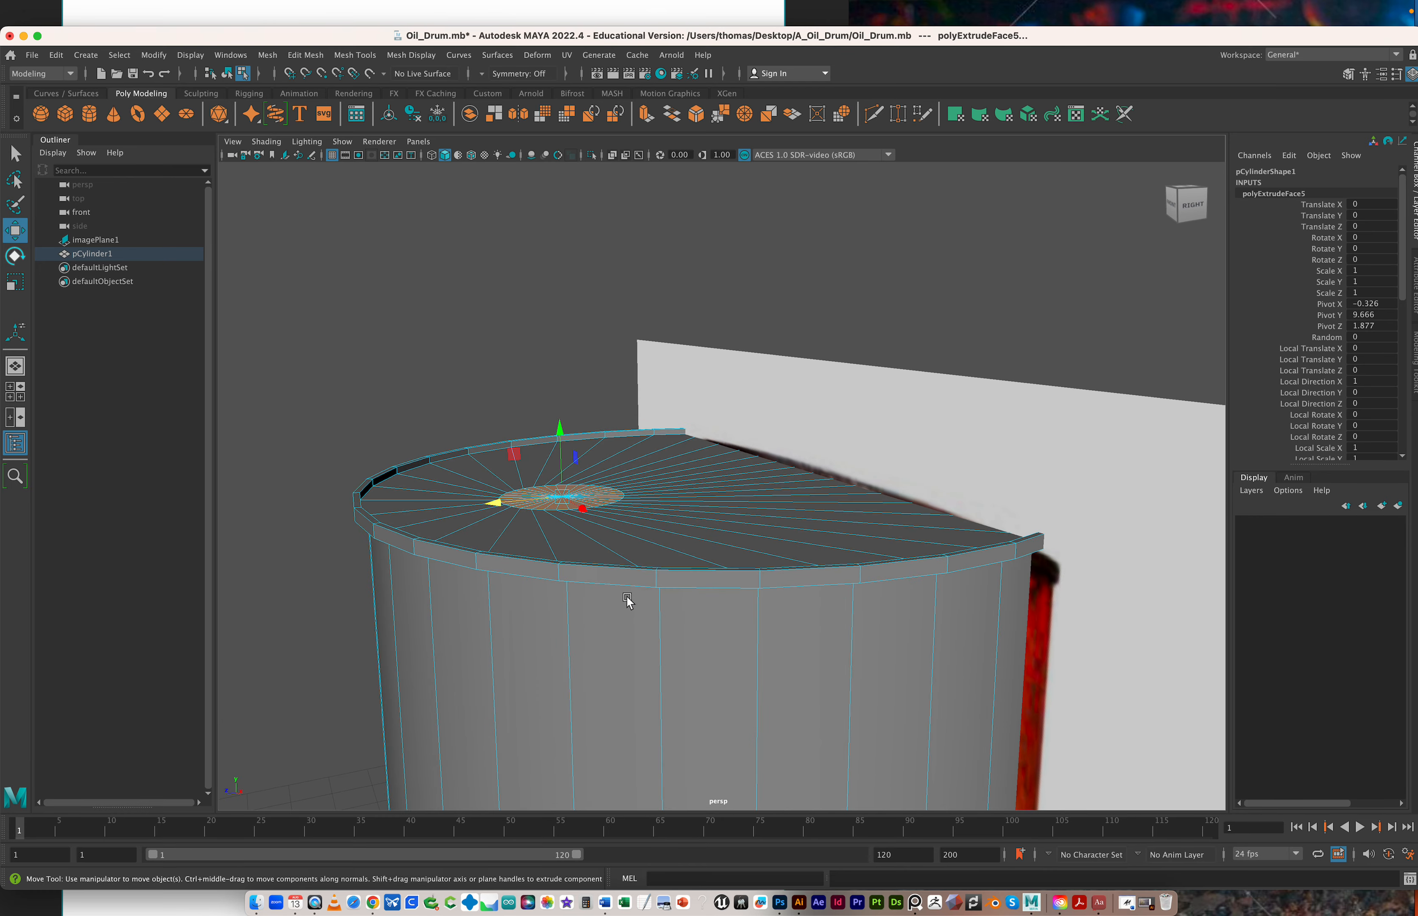
{"action": "key", "text": "super+Tab"}
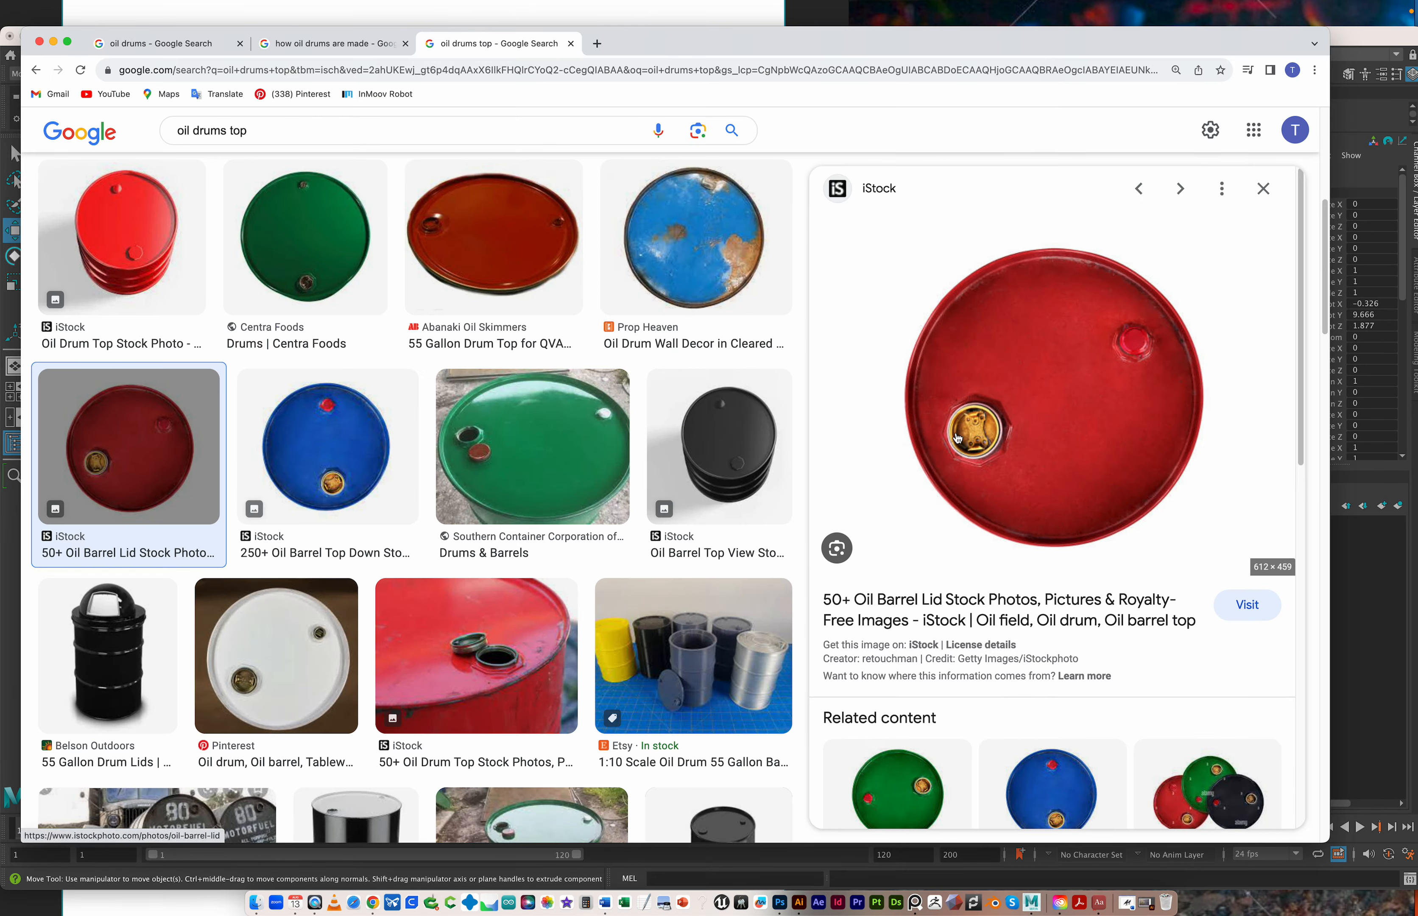
Return to Maya, extrude the small circle of faces near the lid's edge and raise it slightly to about 9.689 in Y
{"action": "key", "text": "super+Tab"}
{"action": "left_click_drag", "start_coordinate": [600, 493], "coordinate": [583, 509], "text": "alt"}
{"action": "left_click_drag", "start_coordinate": [497, 521], "coordinate": [498, 521]}
{"action": "key", "text": "ctrl+e"}
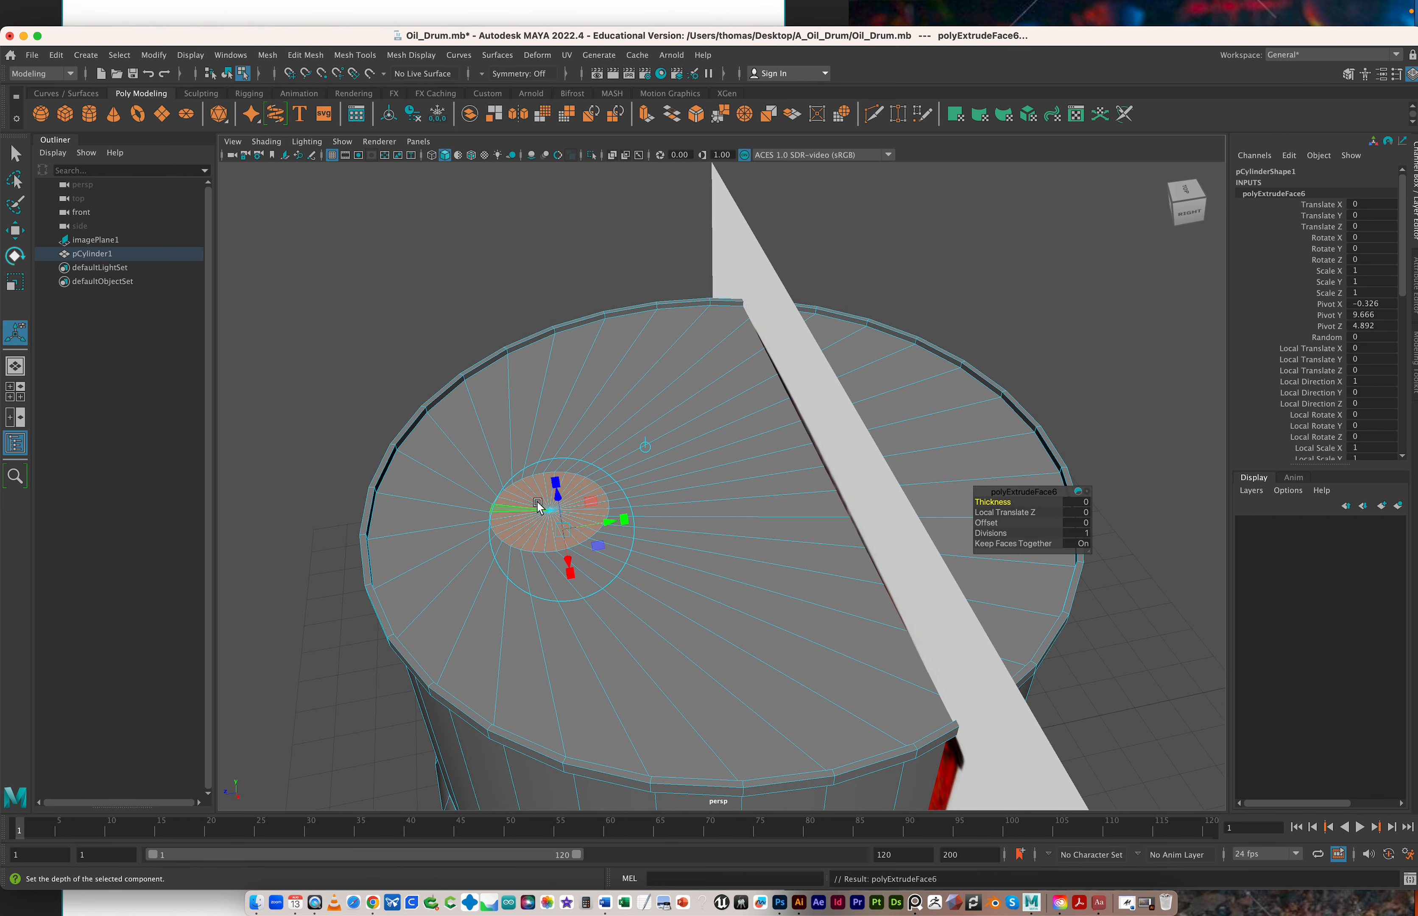
{"action": "key", "text": "w"}
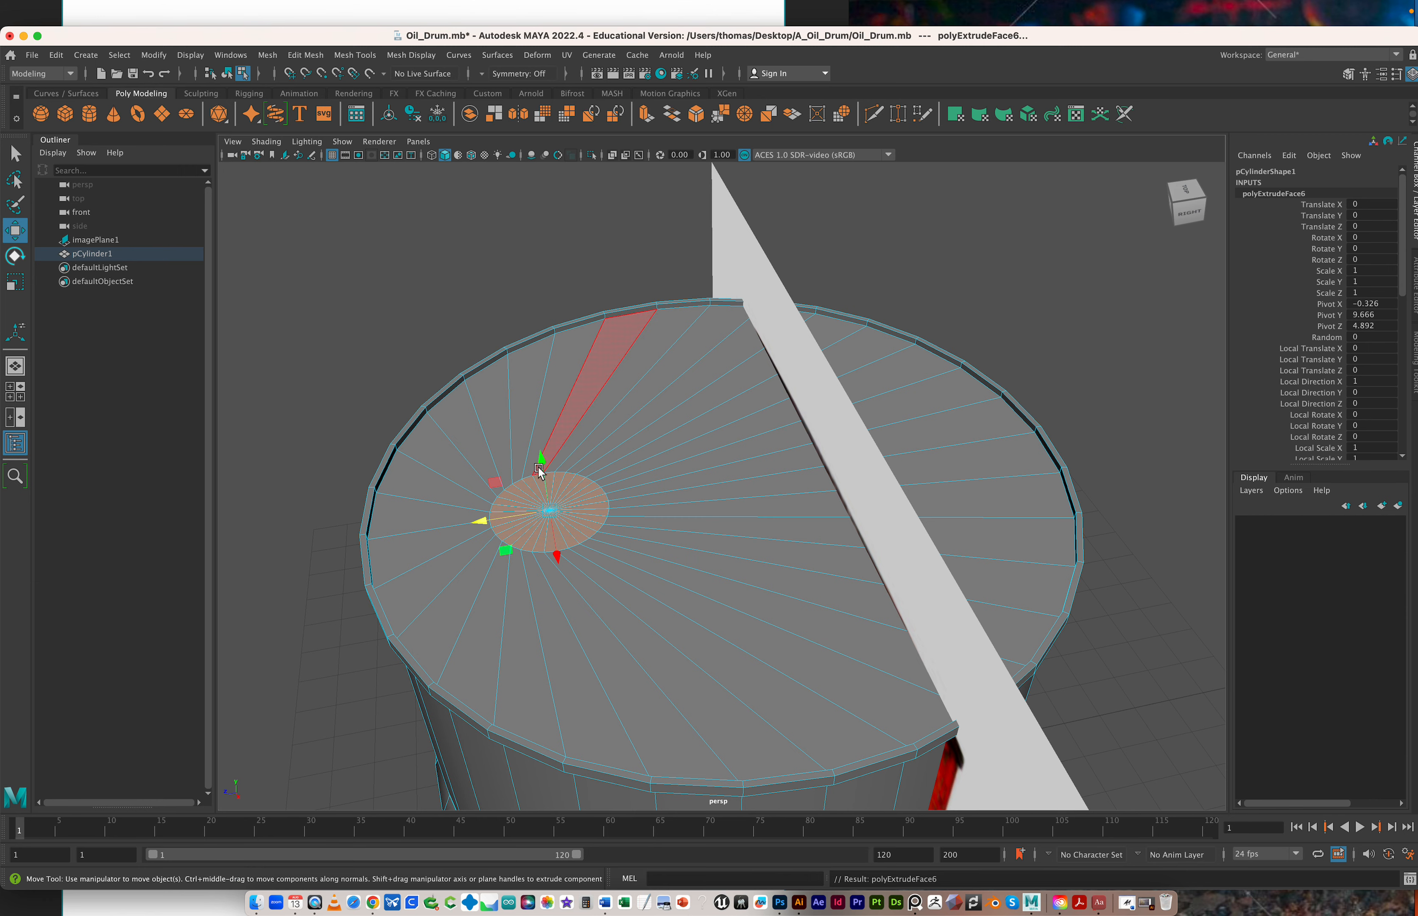
{"action": "left_click_drag", "start_coordinate": [534, 468], "coordinate": [546, 433], "text": "alt"}
{"action": "key", "text": "ctrl+z"}
{"action": "right_click_drag", "start_coordinate": [406, 484], "coordinate": [790, 478], "text": "alt"}
{"action": "middle_click_drag", "start_coordinate": [557, 493], "coordinate": [833, 492], "text": "alt"}
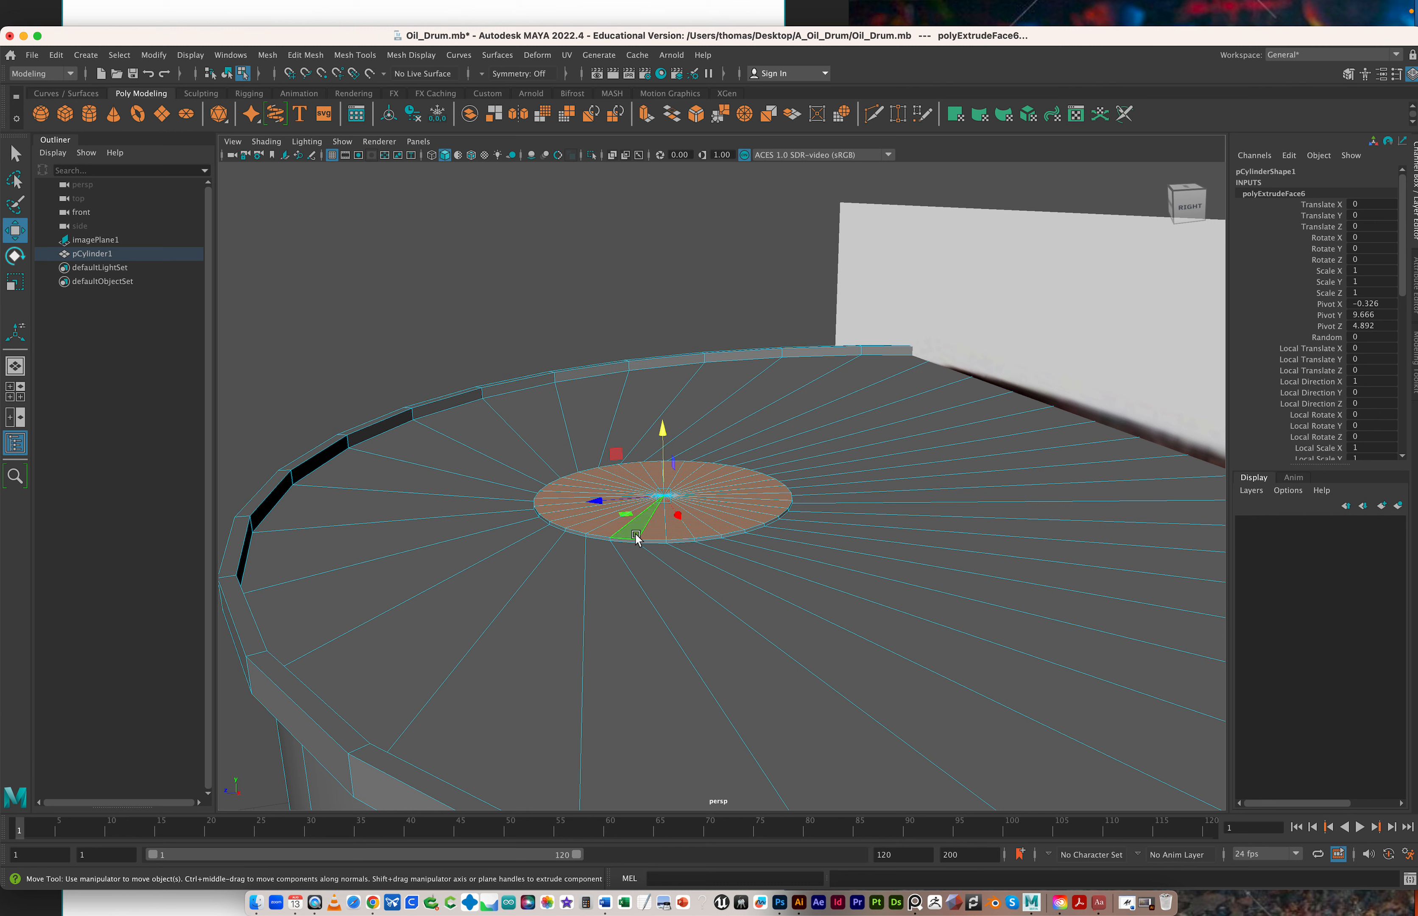
Extrude the small circle of faces again and raise it to about 9.893 in Y as a short disc
{"action": "key", "text": "ctrl+e"}
{"action": "key", "text": "w"}
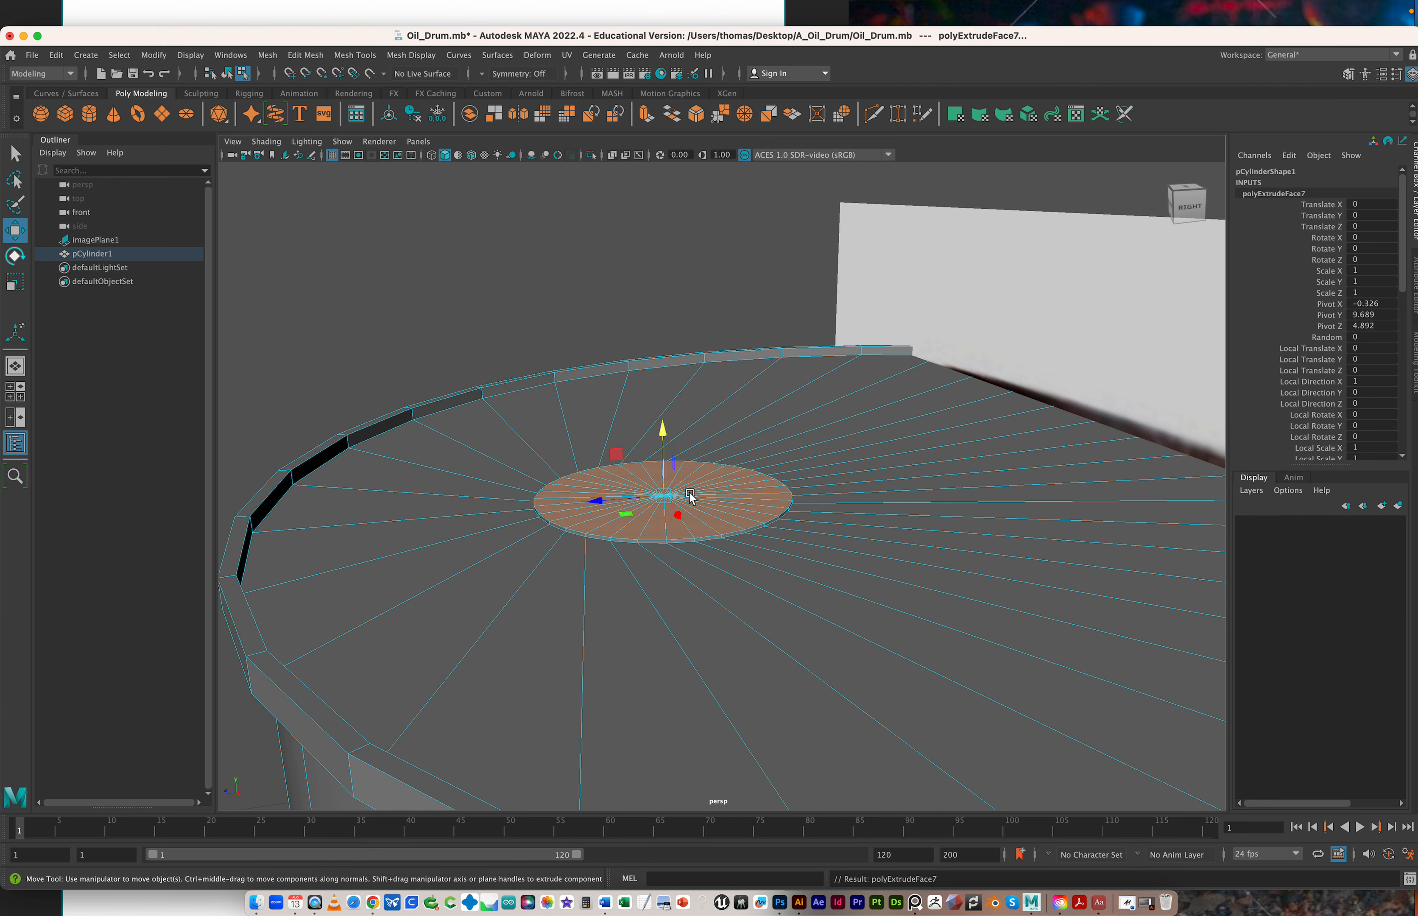
{"action": "left_click_drag", "start_coordinate": [661, 451], "coordinate": [658, 421]}
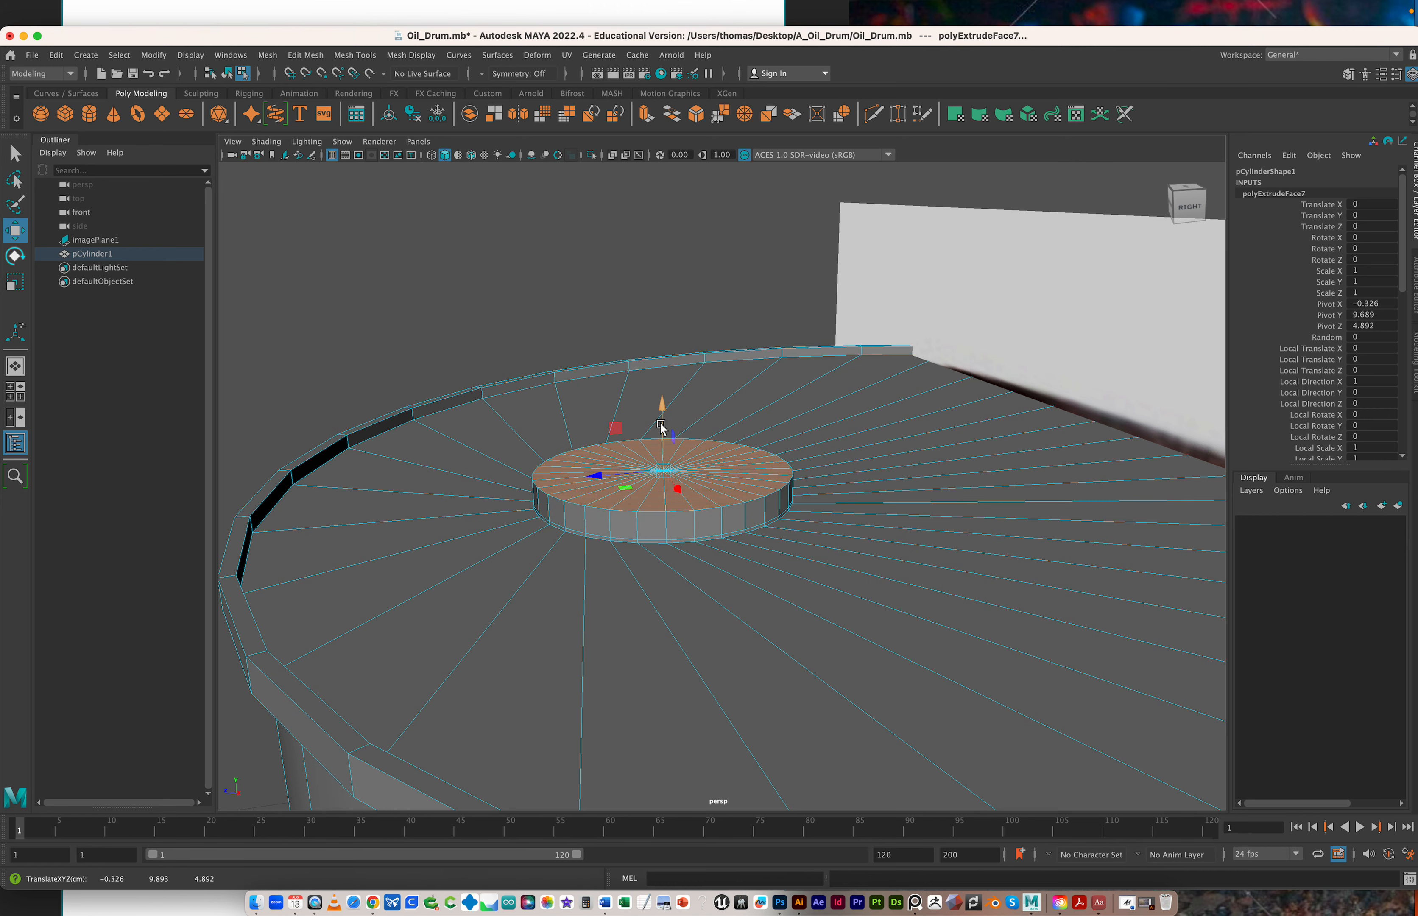
Switch to Chrome and open the iStock red drum top photo, followed by the Pinterest white drum lid photo, for cap reference
{"action": "key", "text": "super+Tab"}
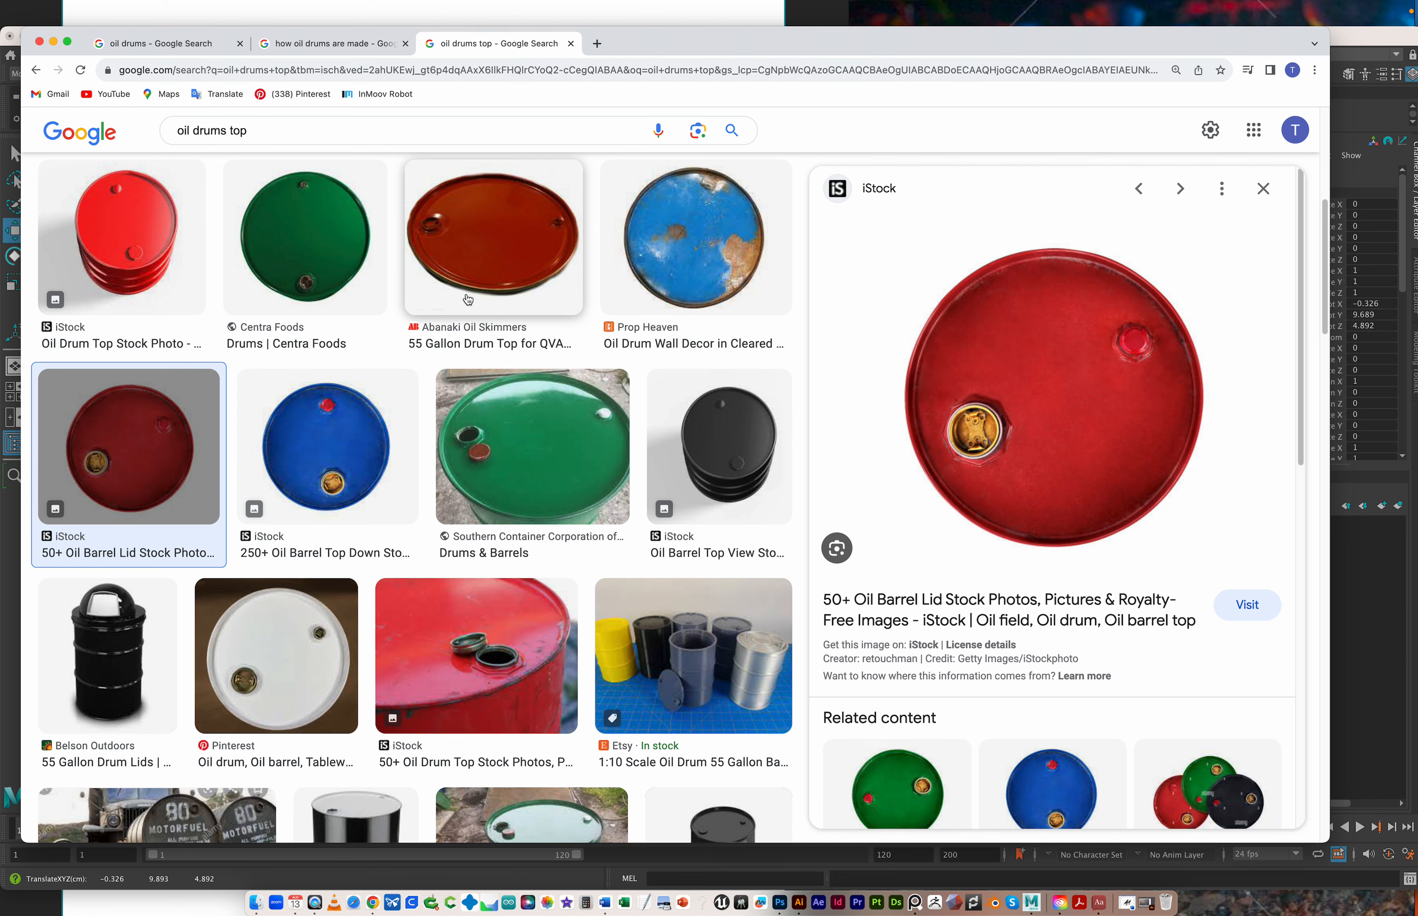
{"action": "left_click", "coordinate": [197, 298]}
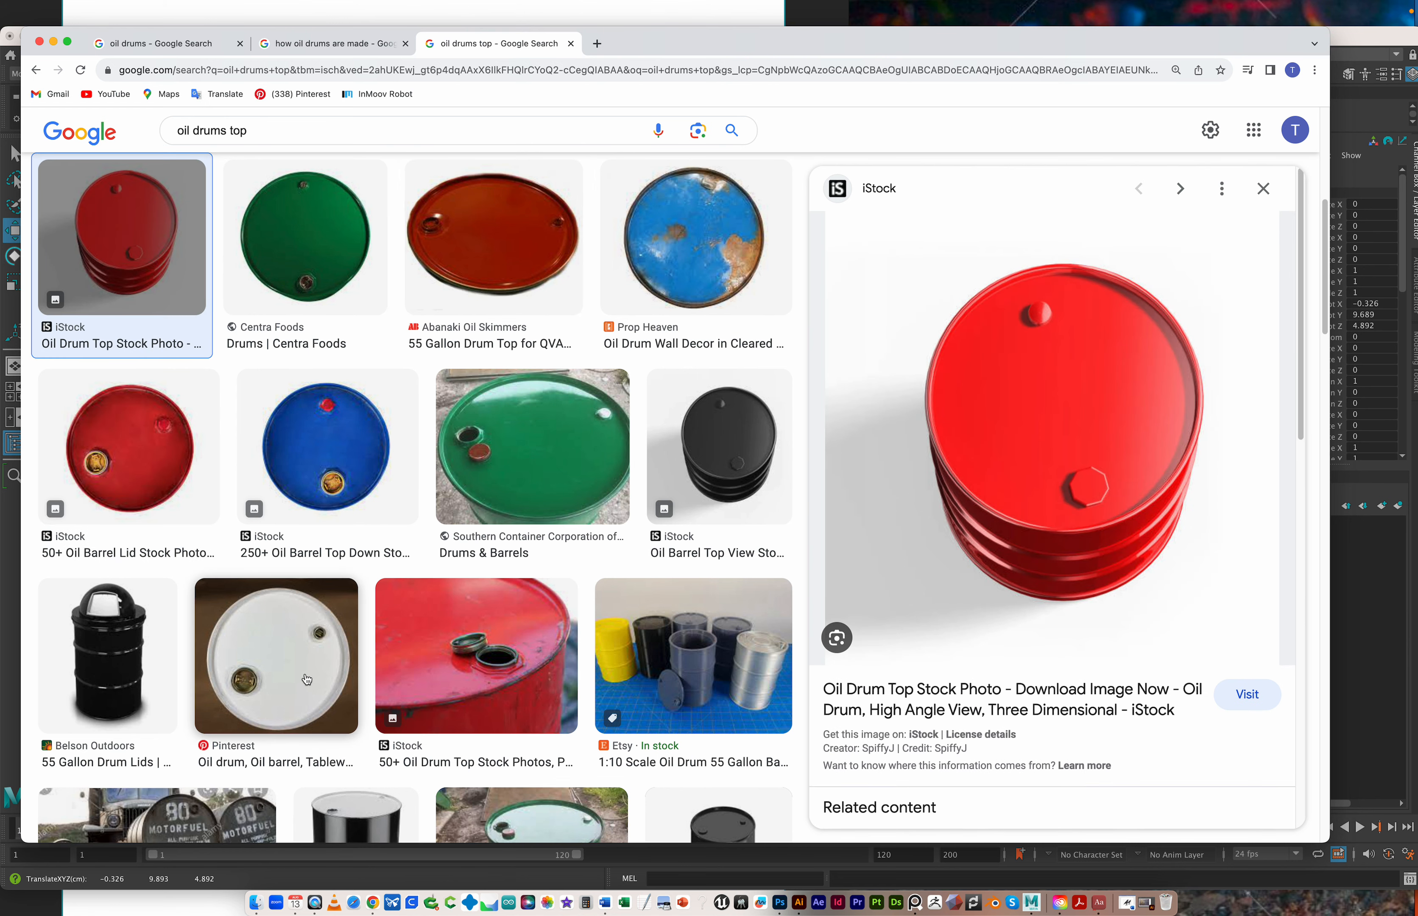
{"action": "left_click", "coordinate": [322, 681]}
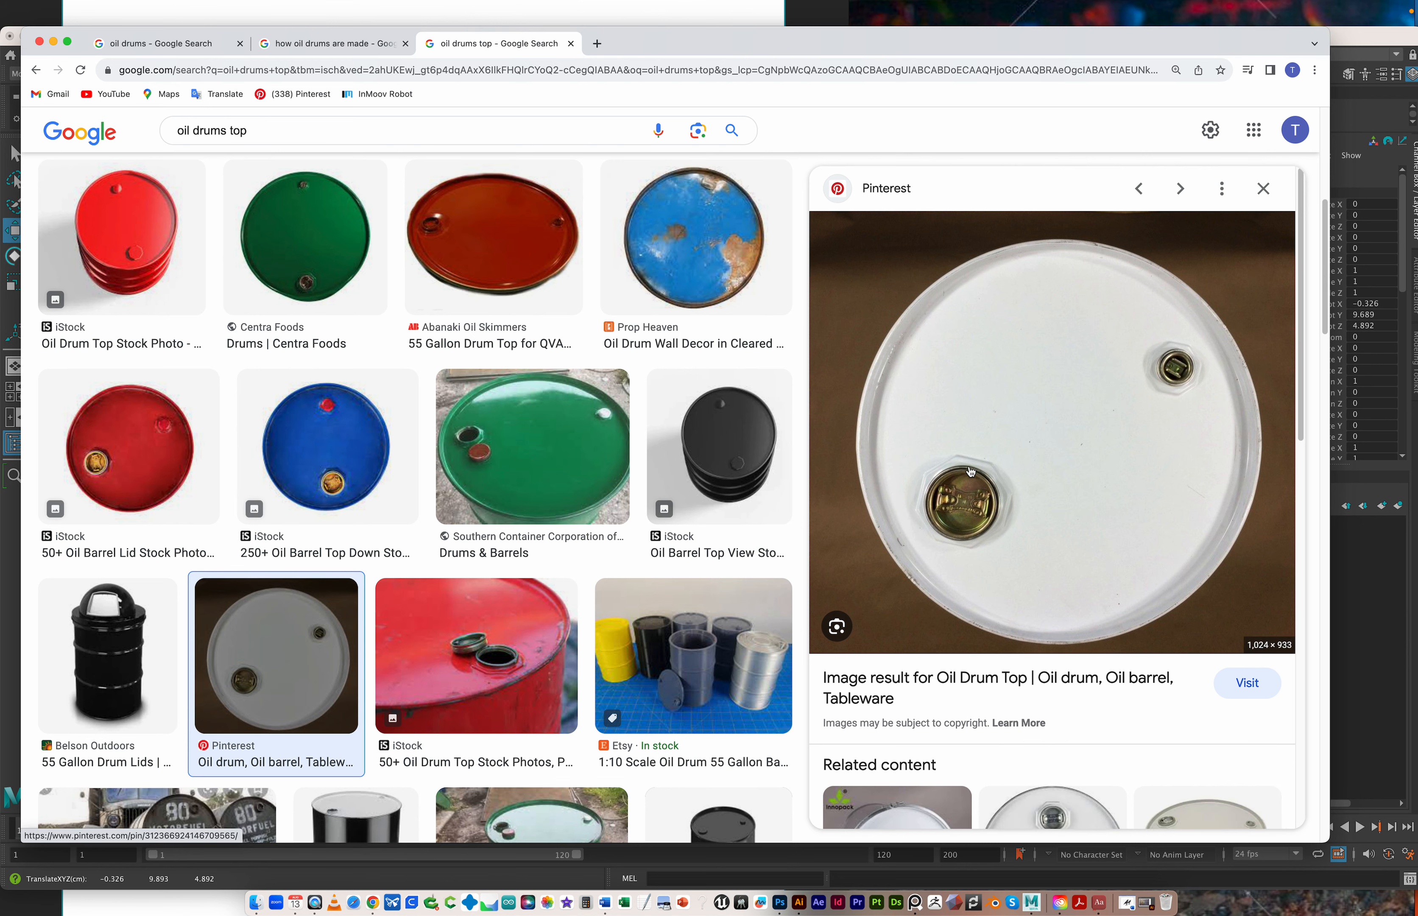
Return to Maya, extrude the raised disc's top faces and scale them slightly inward to form a narrow rim
{"action": "key", "text": "super+Tab"}
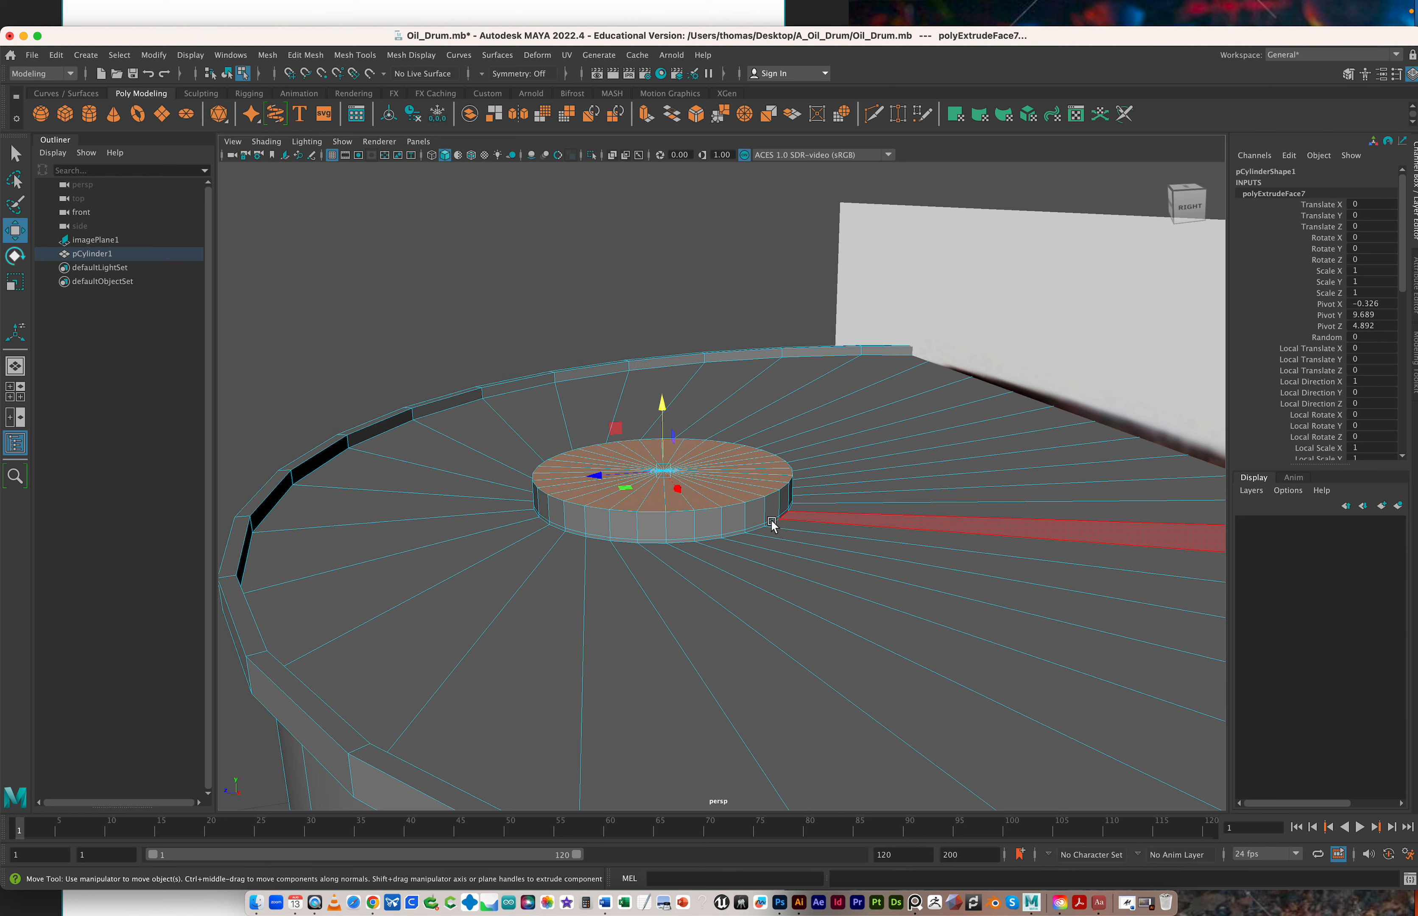
{"action": "key", "text": "ctrl+e"}
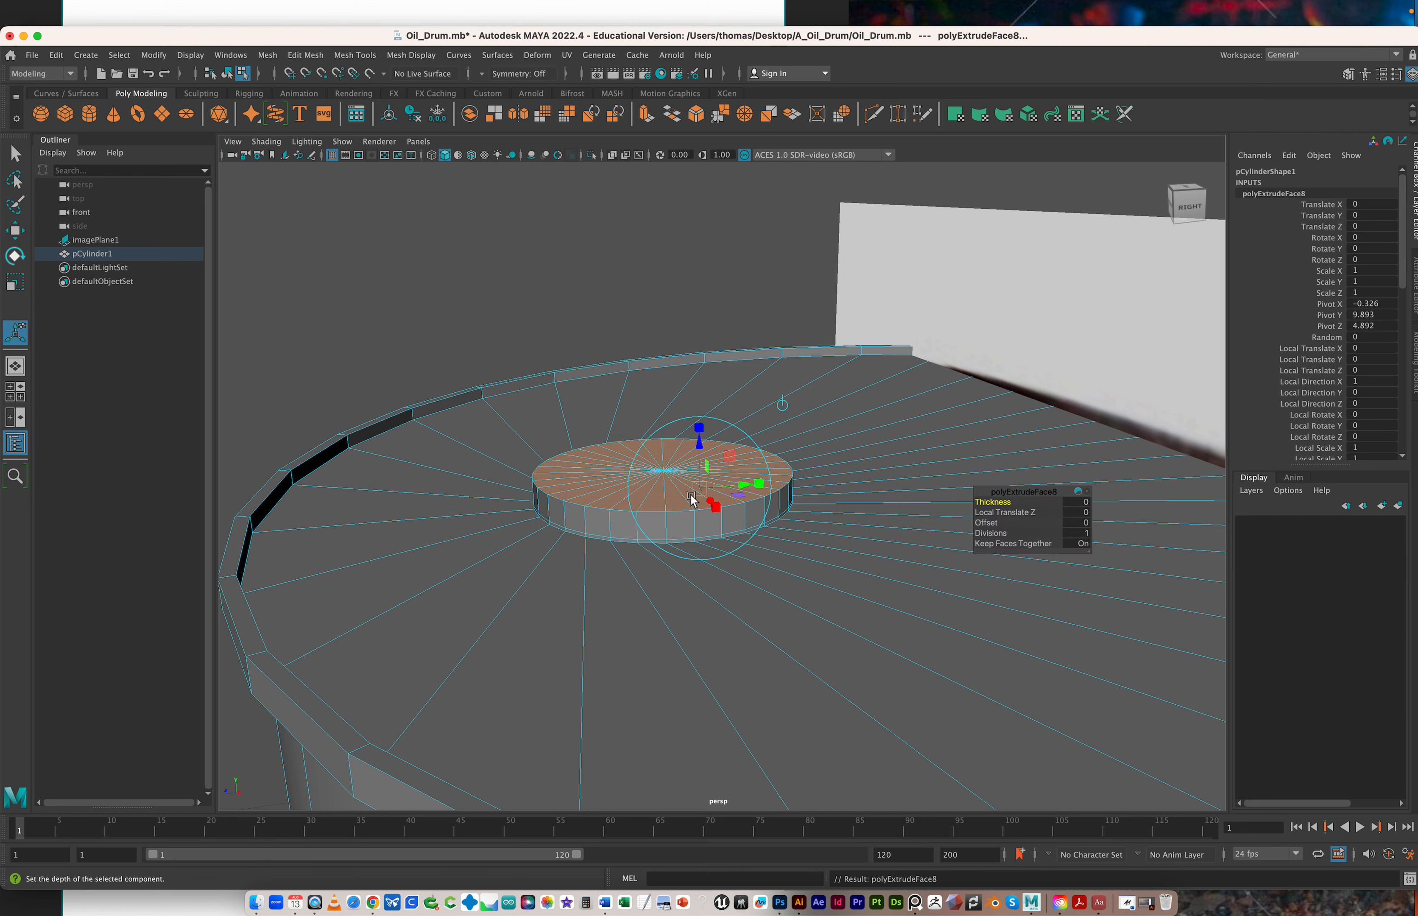
{"action": "key", "text": "ctrl+e"}
{"action": "key", "text": "ctrl+z"}
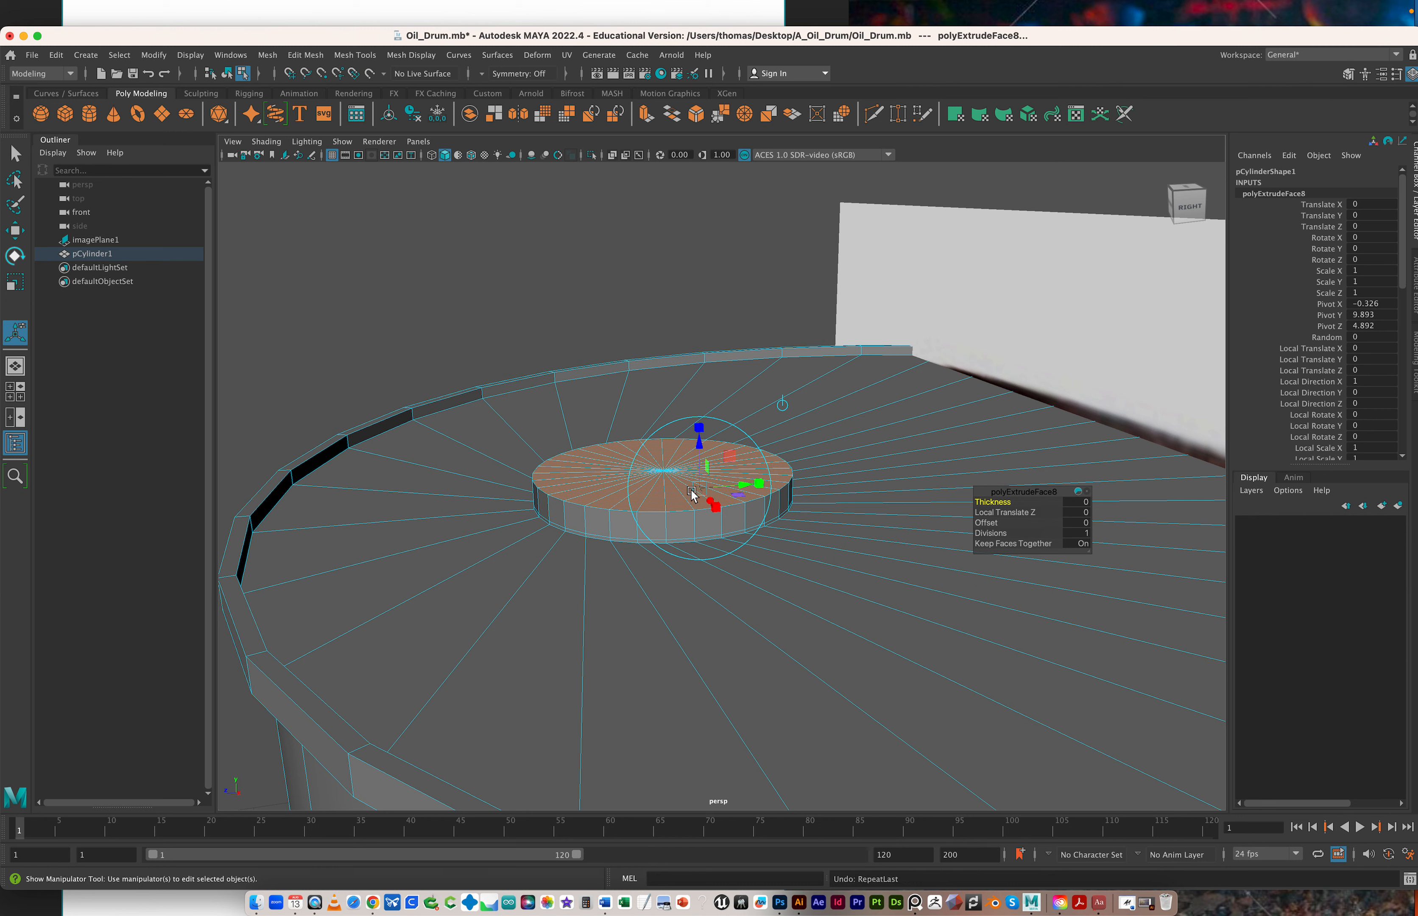
{"action": "key", "text": "r"}
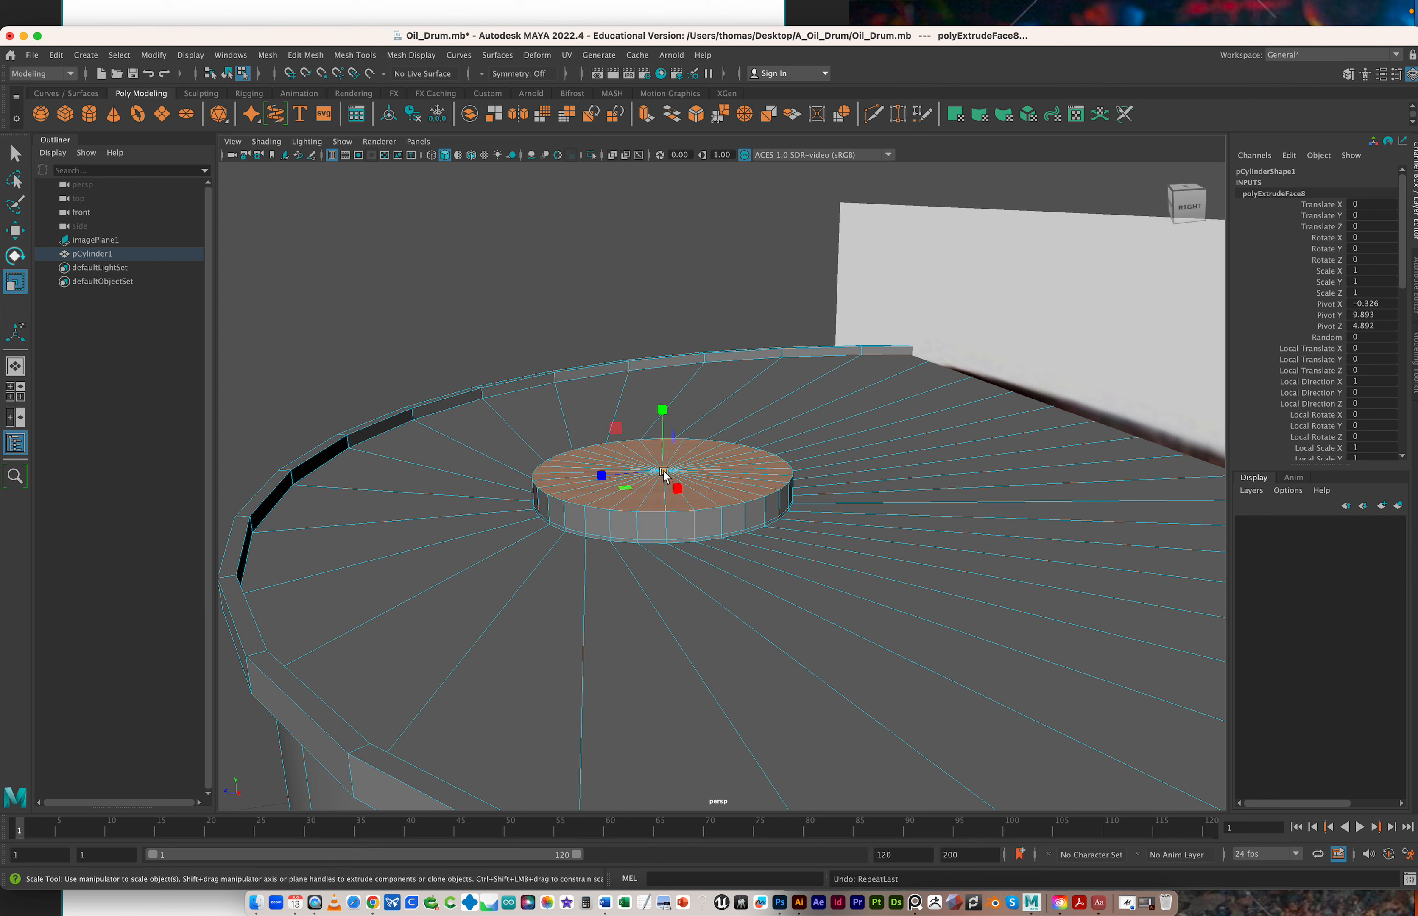
{"action": "left_click_drag", "start_coordinate": [659, 474], "coordinate": [648, 480]}
Extrude the inset disc faces, lower them to recess the cap inside its ring, and check the white lid photo in Chrome
{"action": "key", "text": "ctrl+e"}
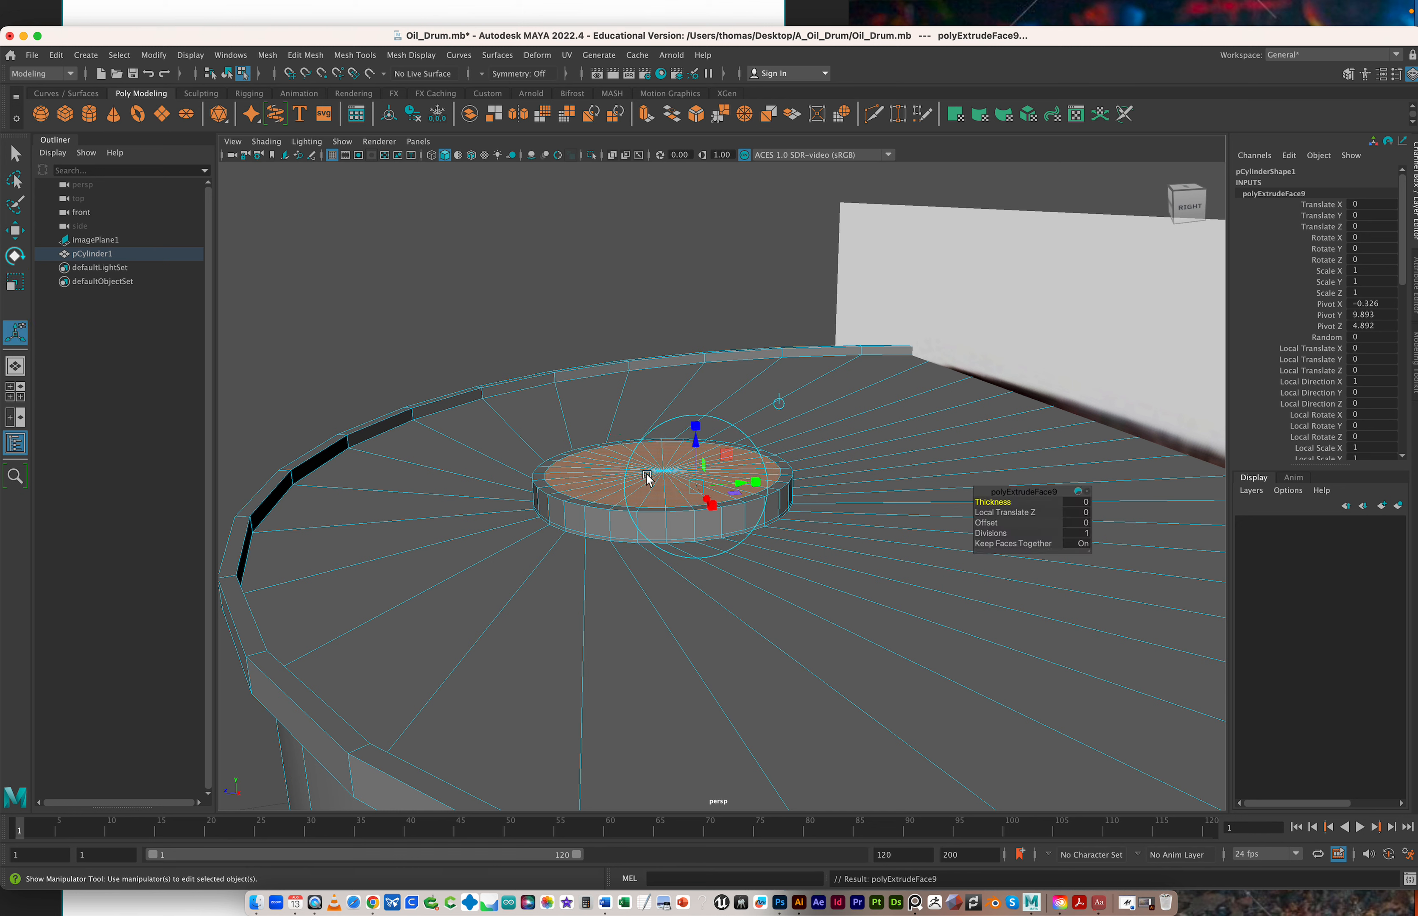
{"action": "key", "text": "w"}
{"action": "left_click_drag", "start_coordinate": [657, 413], "coordinate": [657, 445]}
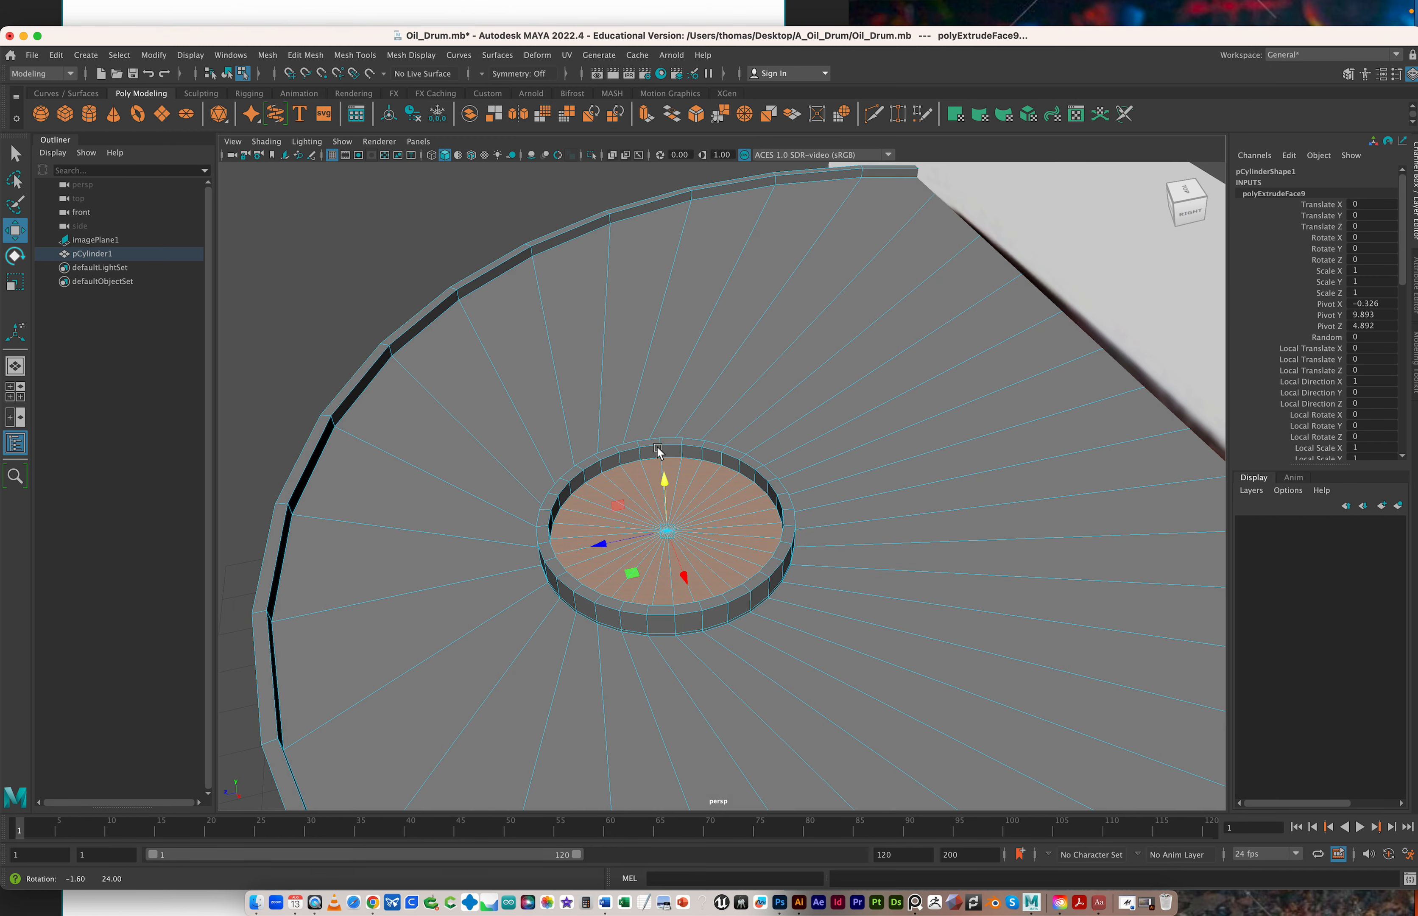
{"action": "key", "text": "super+Tab"}
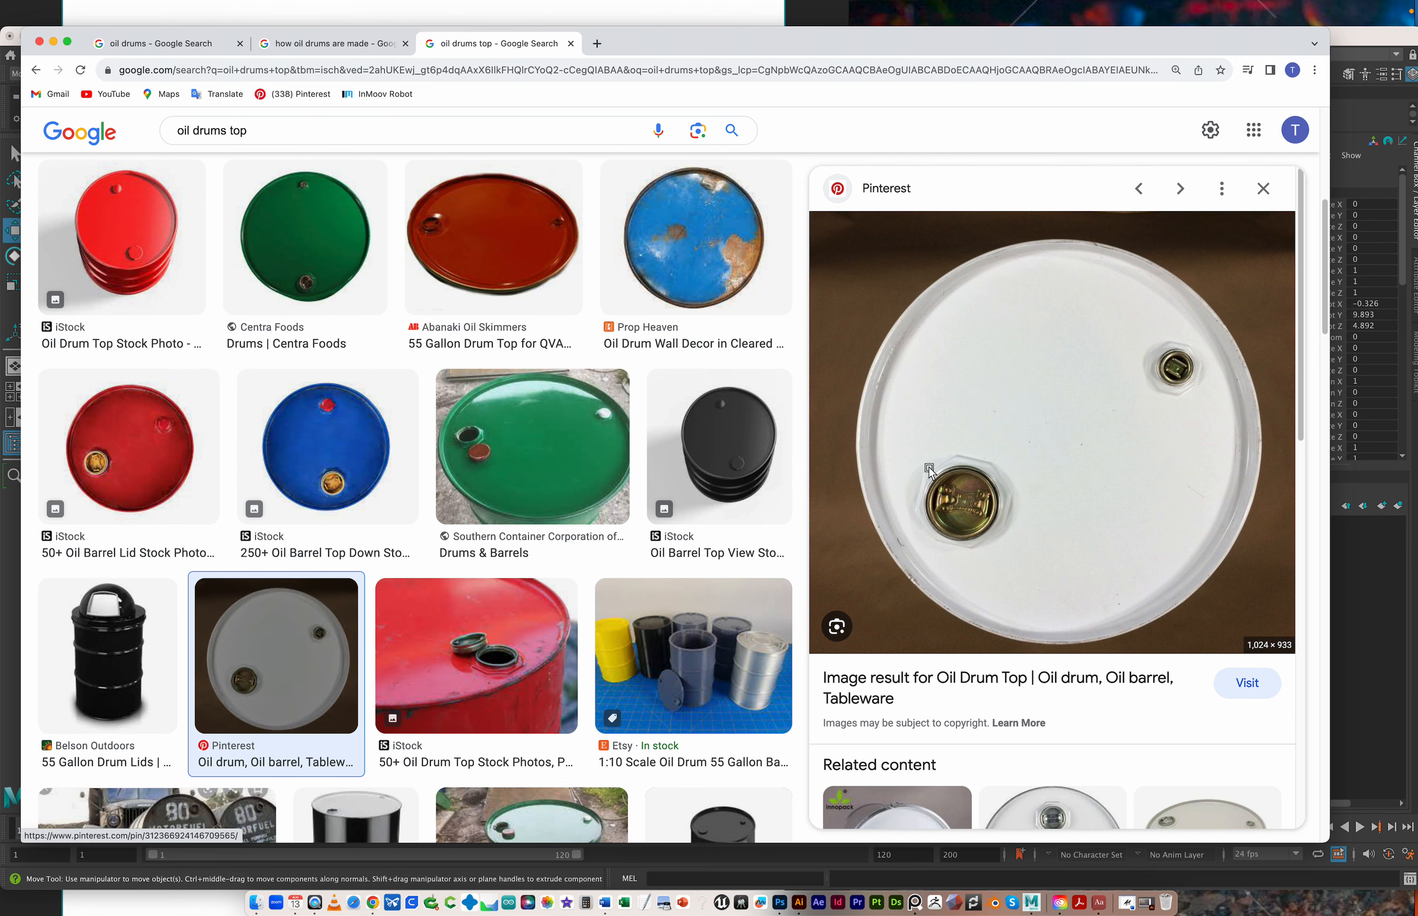
{"action": "key", "text": "super+Tab"}
Try moving a single inner edge of the cap ring along Z, and undo the move
{"action": "left_click_drag", "start_coordinate": [731, 496], "coordinate": [792, 505], "text": "alt"}
{"action": "right_click_drag", "start_coordinate": [716, 472], "coordinate": [960, 485], "text": "alt"}
{"action": "right_click", "coordinate": [767, 411]}
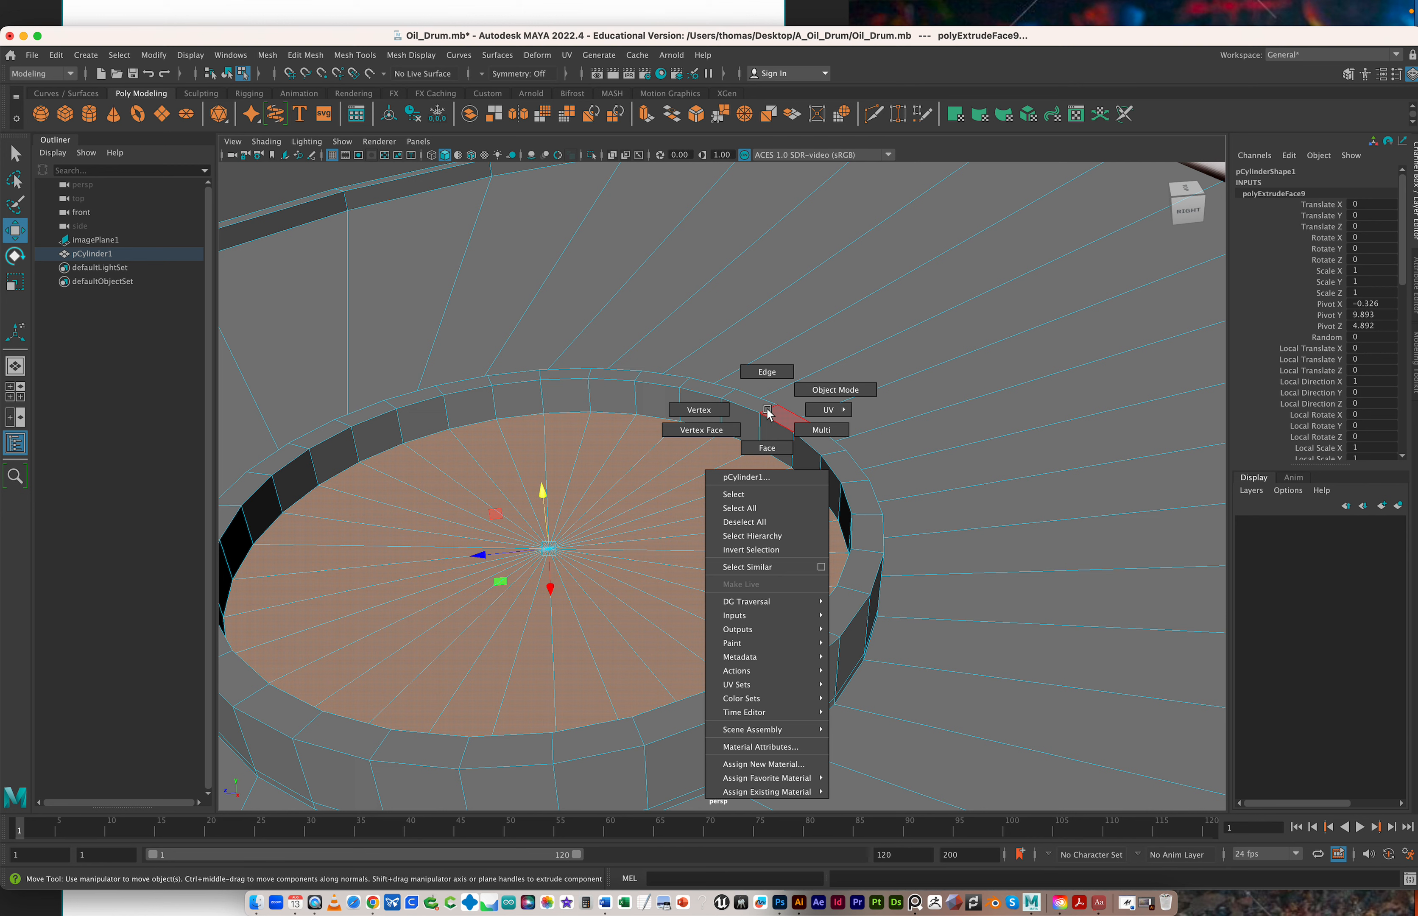
{"action": "right_click_drag", "start_coordinate": [767, 411], "coordinate": [765, 373]}
{"action": "left_click", "coordinate": [725, 410]}
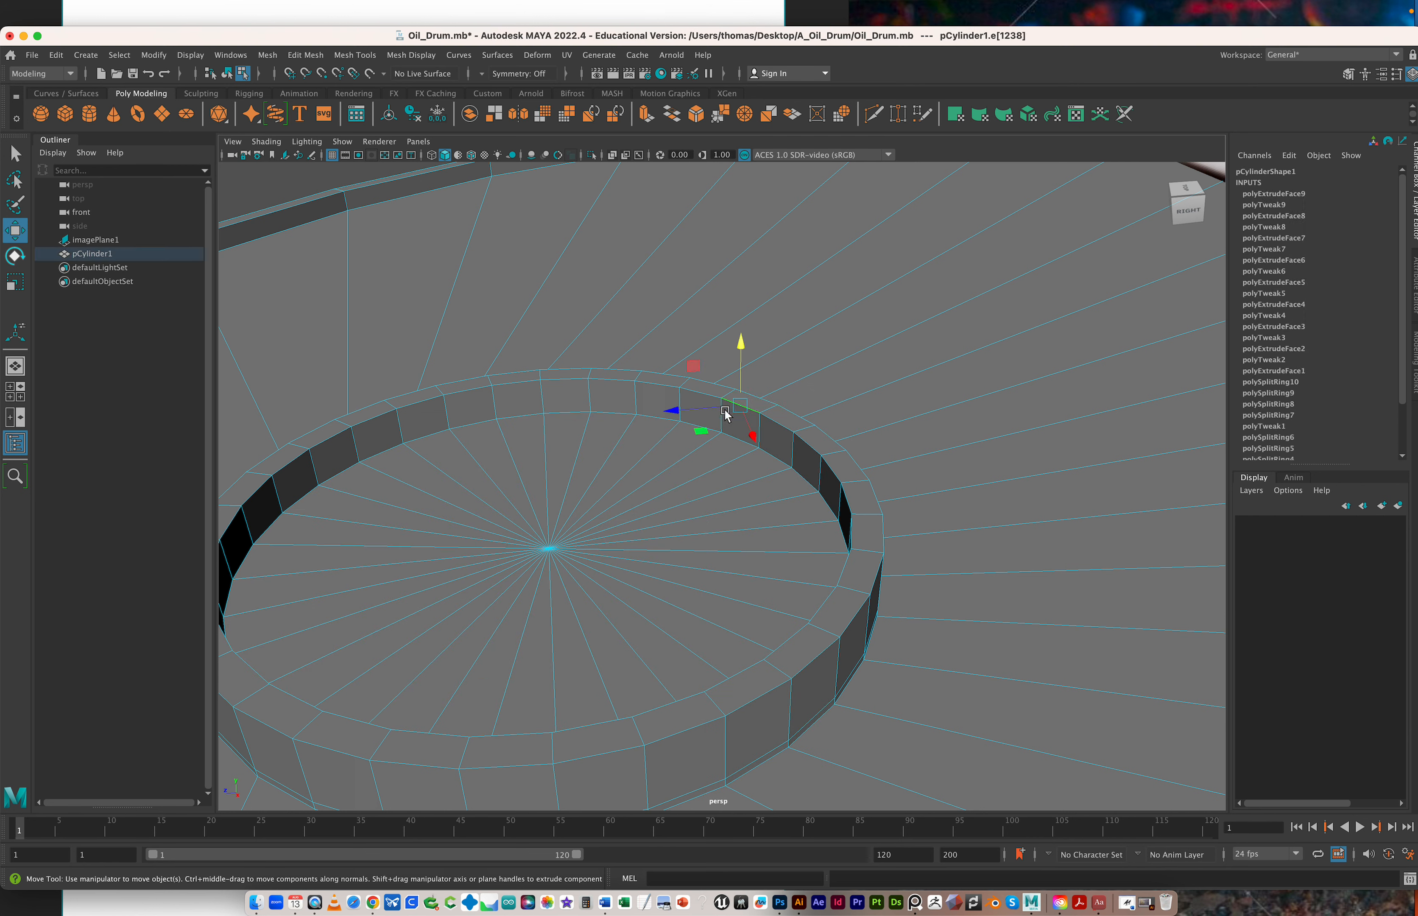
{"action": "left_click_drag", "start_coordinate": [671, 410], "coordinate": [722, 413]}
{"action": "key", "text": "z"}
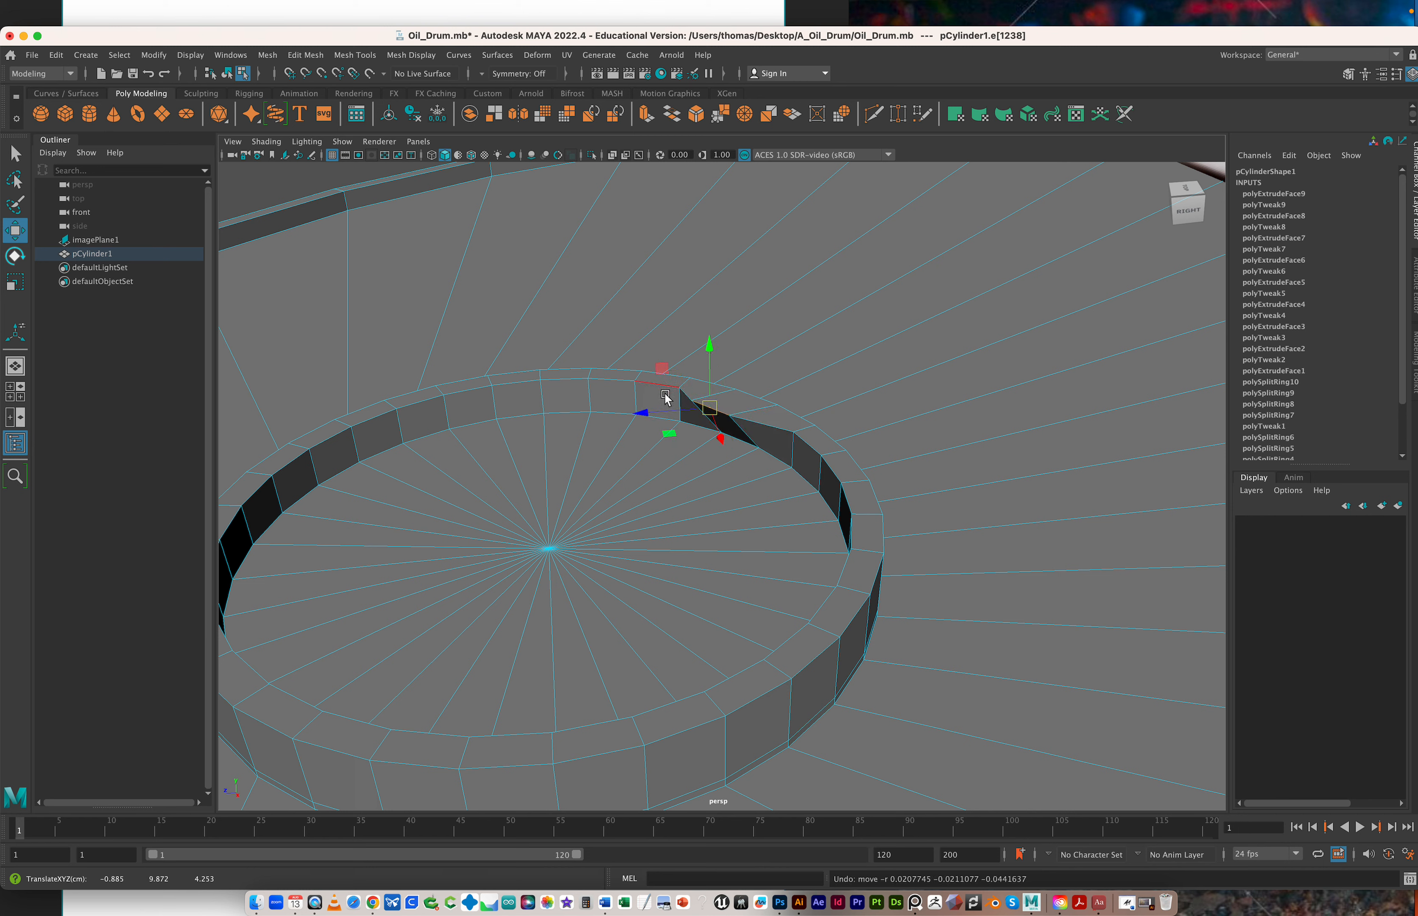
{"action": "key", "text": "z"}
Try moving a single inner vertex of the cap ring along Z, and undo the move
{"action": "right_click_drag", "start_coordinate": [571, 377], "coordinate": [527, 376]}
{"action": "left_click", "coordinate": [840, 483]}
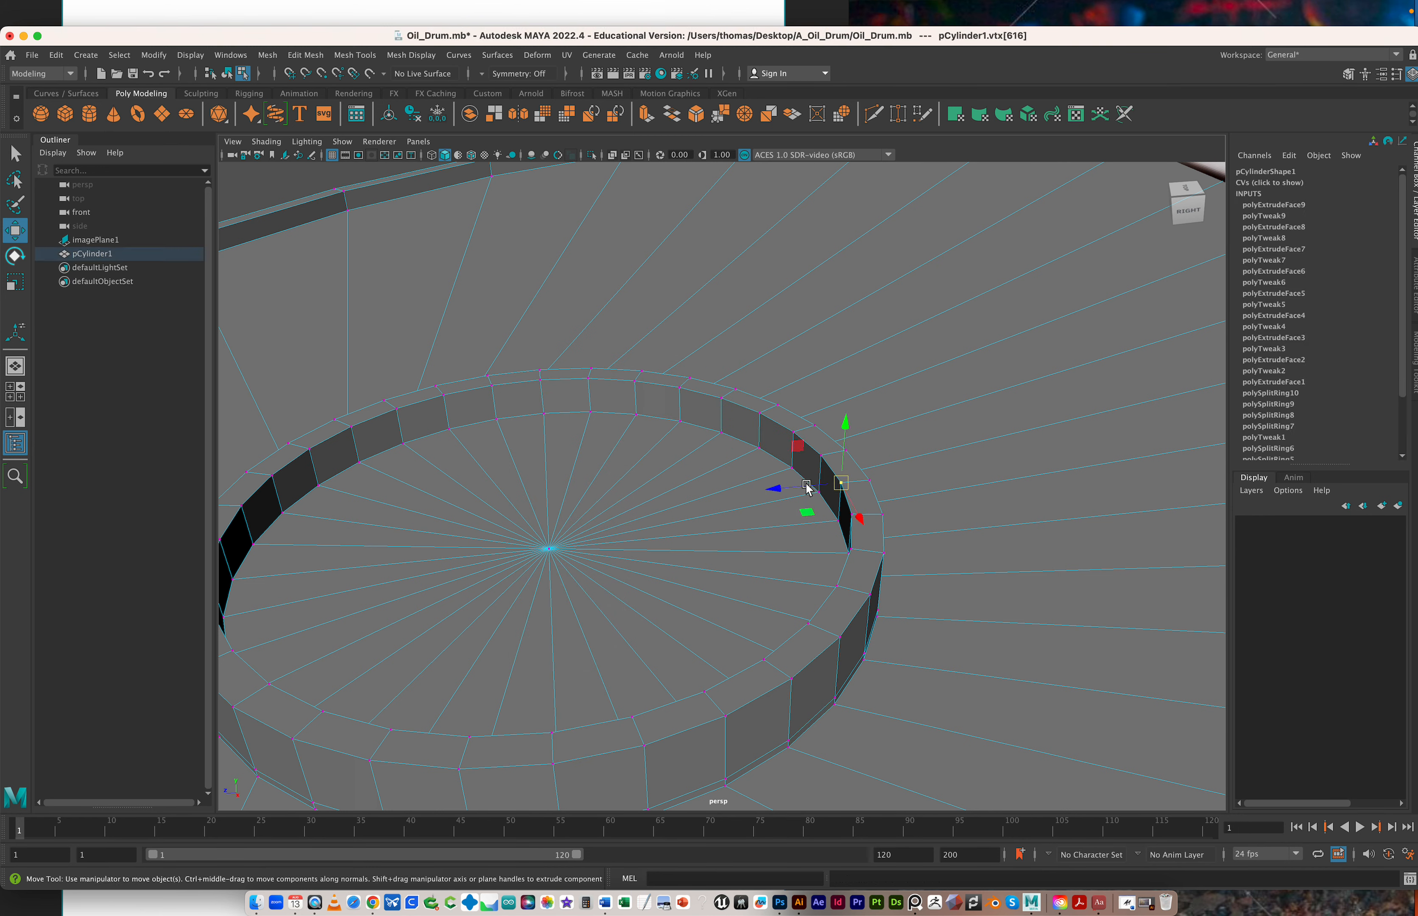
{"action": "mouse_move", "coordinate": [806, 487]}
{"action": "left_mouse_down"}
{"action": "mouse_move", "coordinate": [777, 487]}
{"action": "mouse_move", "coordinate": [801, 482]}
{"action": "mouse_move", "coordinate": [786, 476]}
{"action": "left_mouse_up"}
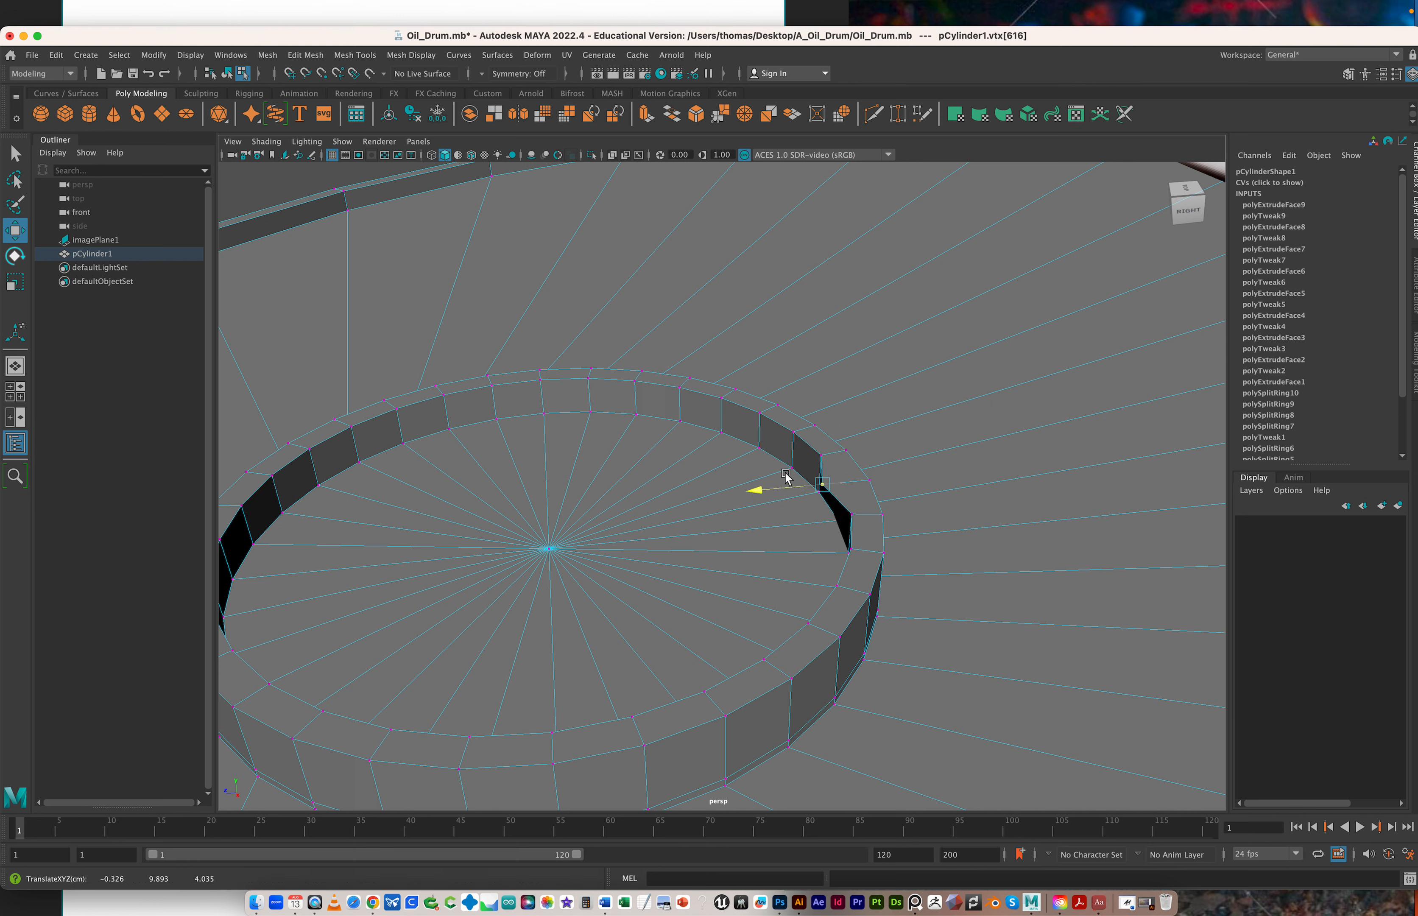
{"action": "left_click", "coordinate": [826, 458]}
{"action": "key", "text": "z"}
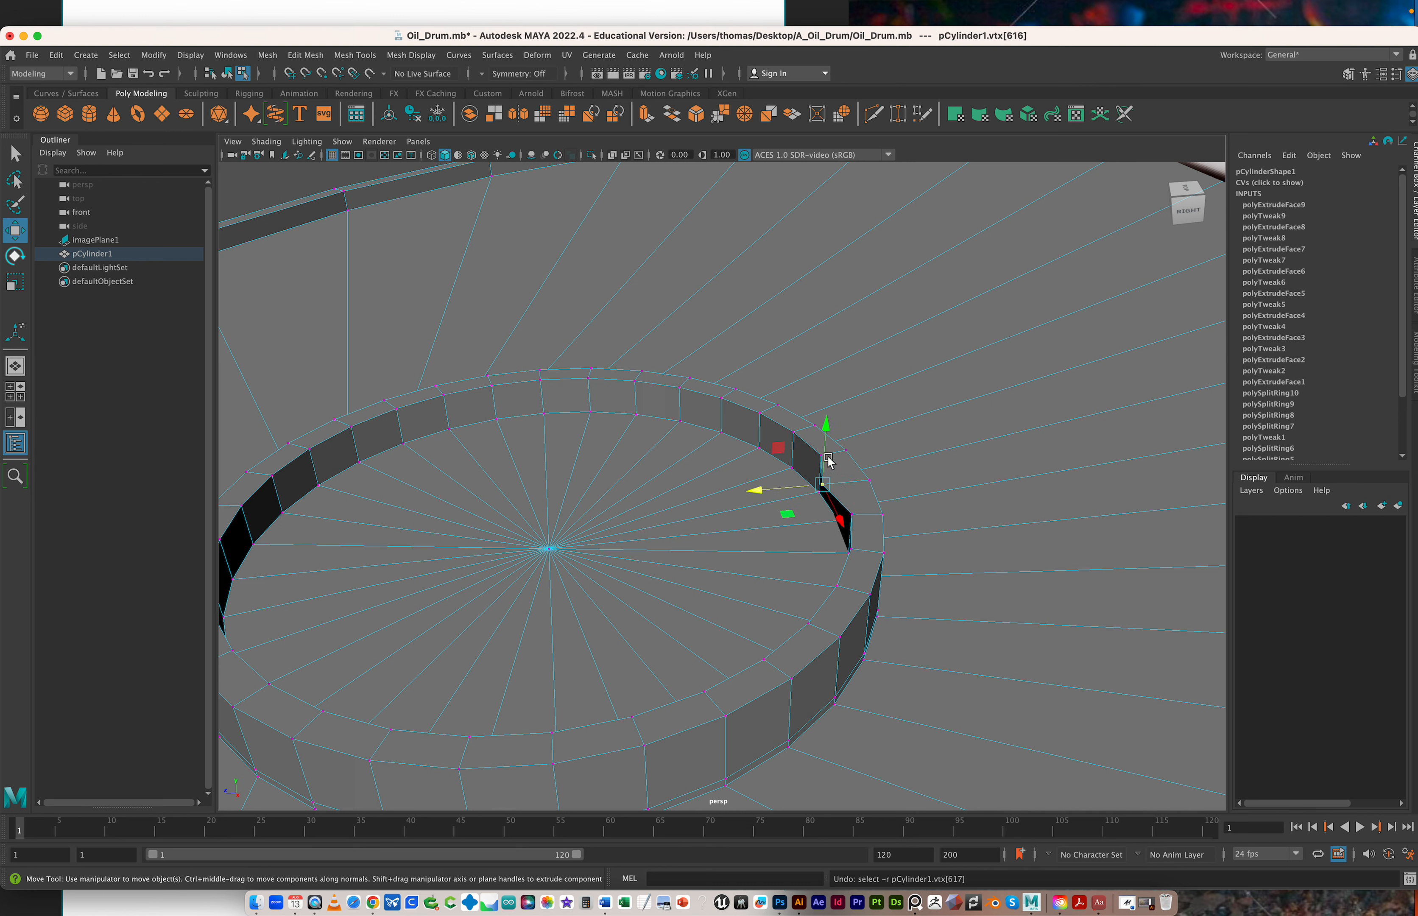
{"action": "key", "text": "z"}
Return the drum to object mode, compare its cap ring with the white lid photo in Chrome, and inspect the drum's lower end
{"action": "right_click_drag", "start_coordinate": [645, 555], "coordinate": [710, 505]}
{"action": "scroll", "coordinate": [745, 585], "scroll_direction": "down", "scroll_amount": 2}
{"action": "key", "text": "super+Tab"}
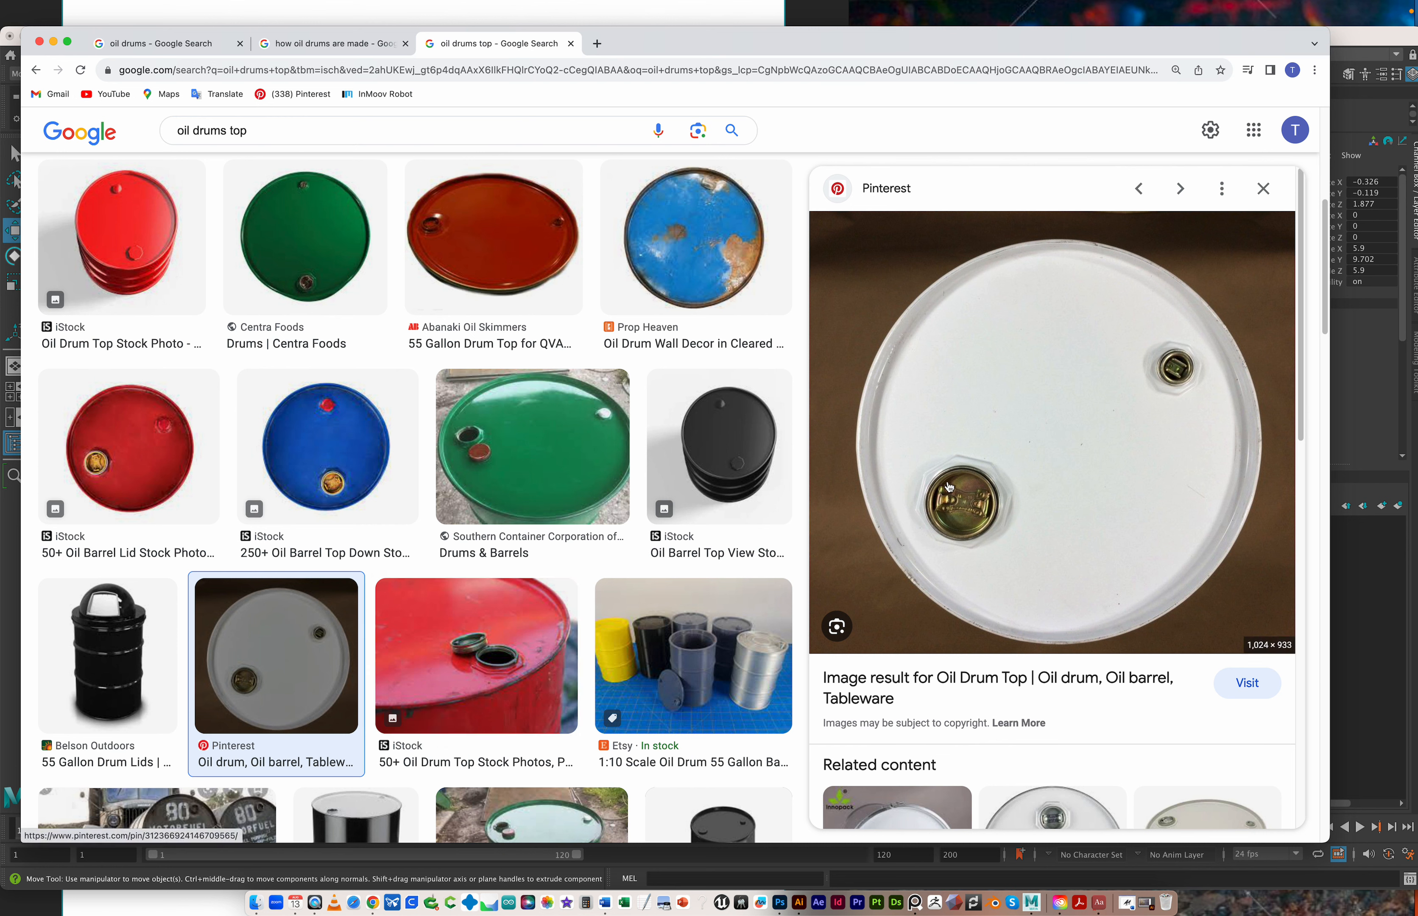
{"action": "key", "text": "super+Tab"}
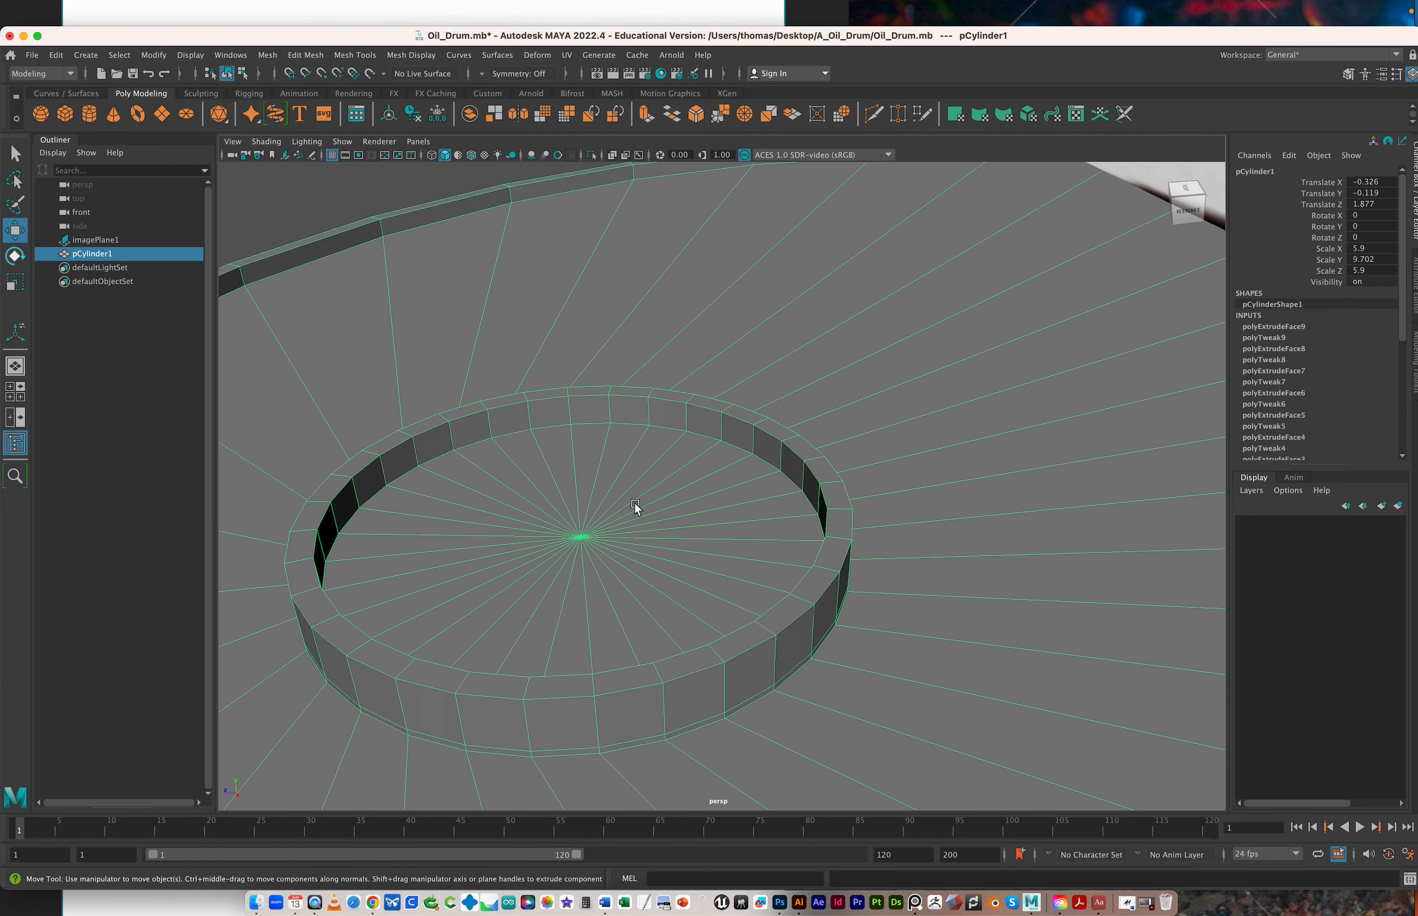
{"action": "scroll", "coordinate": [786, 565], "scroll_direction": "down", "scroll_amount": 5}
{"action": "scroll", "coordinate": [801, 566], "scroll_direction": "down", "scroll_amount": 5}
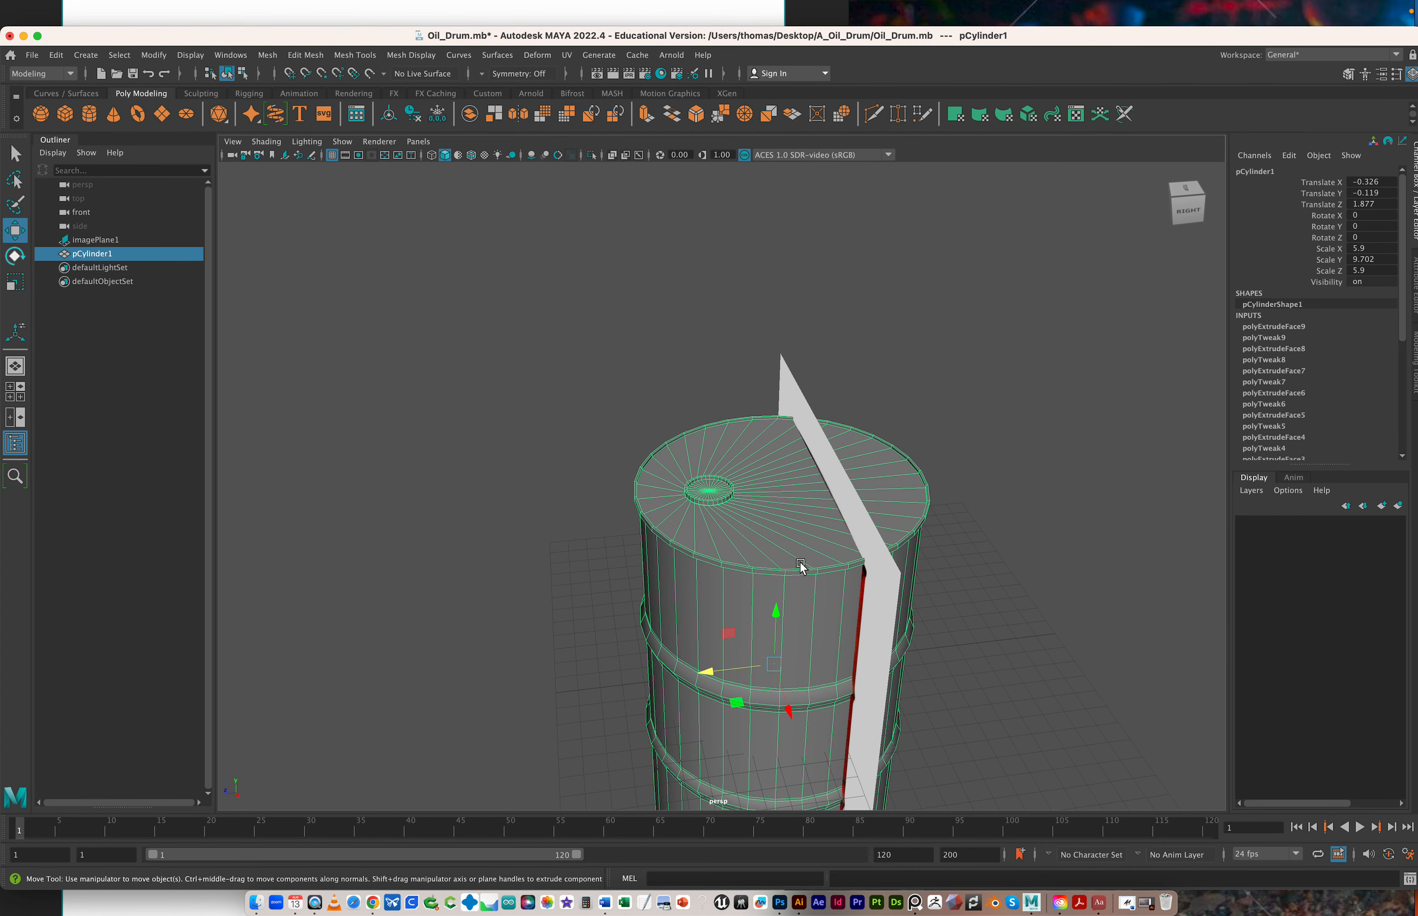
{"action": "left_click_drag", "start_coordinate": [690, 542], "coordinate": [735, 310], "text": "alt"}
{"action": "middle_click_drag", "start_coordinate": [738, 601], "coordinate": [750, 393], "text": "alt"}
{"action": "scroll", "coordinate": [762, 536], "scroll_direction": "up", "scroll_amount": 8}
{"action": "mouse_move", "coordinate": [775, 606]}
{"action": "left_mouse_down", "text": "alt"}
{"action": "mouse_move", "coordinate": [781, 579]}
{"action": "mouse_move", "coordinate": [764, 613]}
{"action": "left_mouse_up", "text": "alt"}
{"action": "right_click_drag", "start_coordinate": [763, 614], "coordinate": [671, 561]}
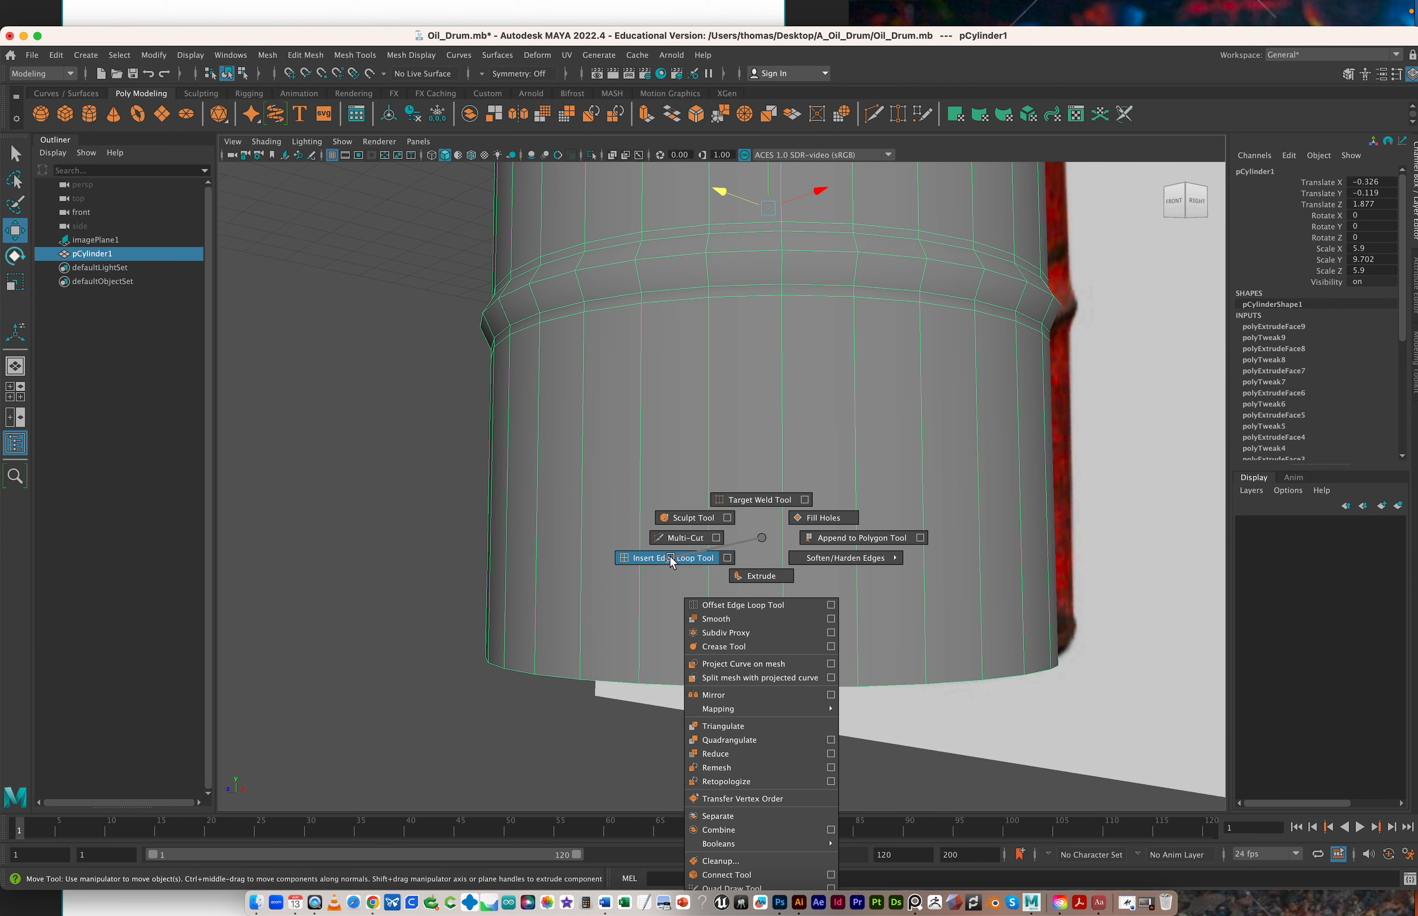
{"action": "right_click_drag", "start_coordinate": [671, 561], "coordinate": [670, 561], "text": "shift"}
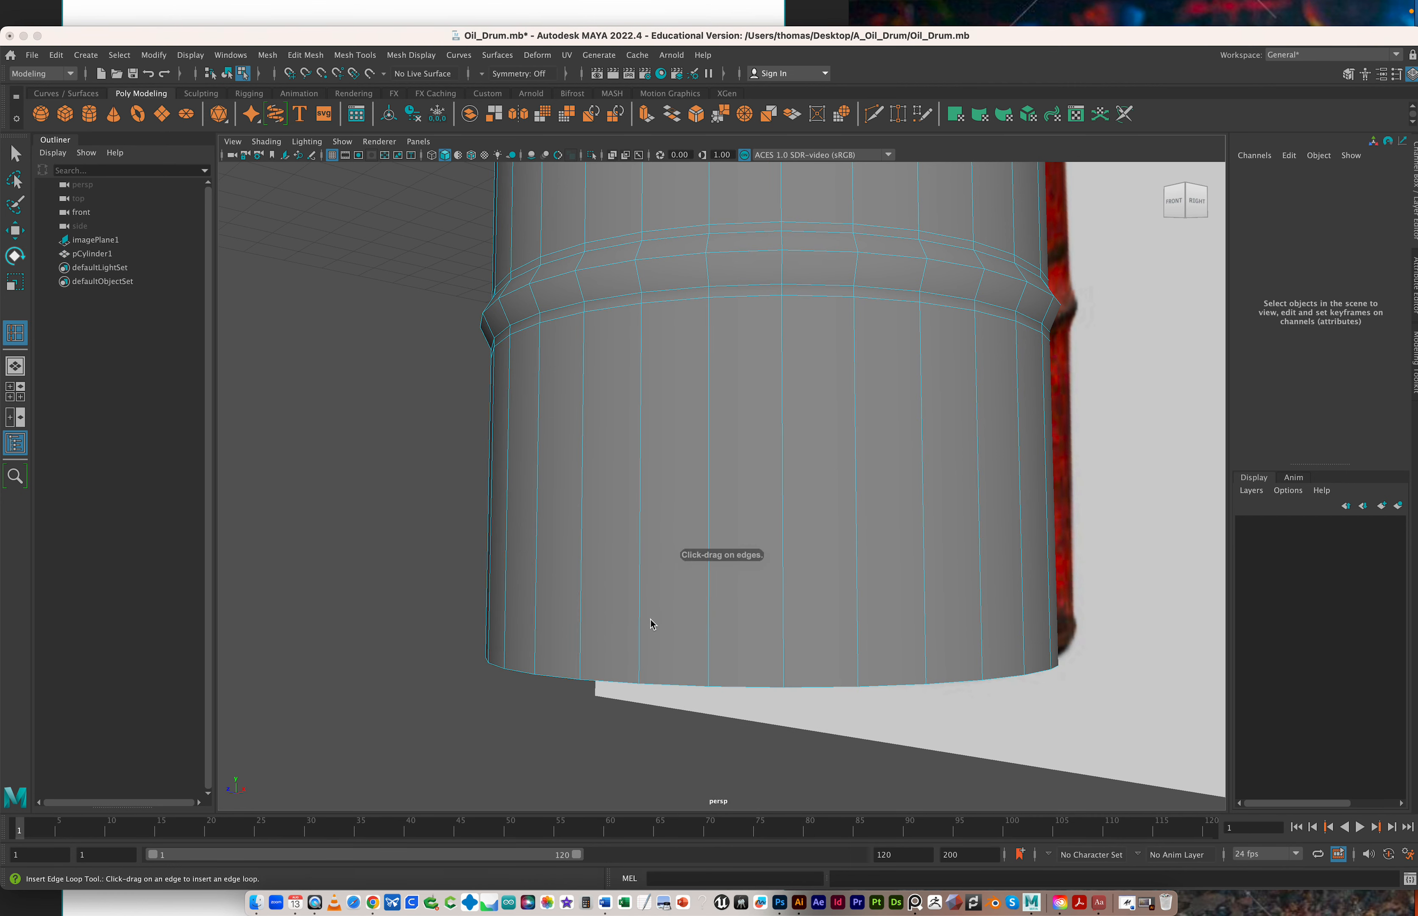
{"action": "left_click", "coordinate": [15, 153]}
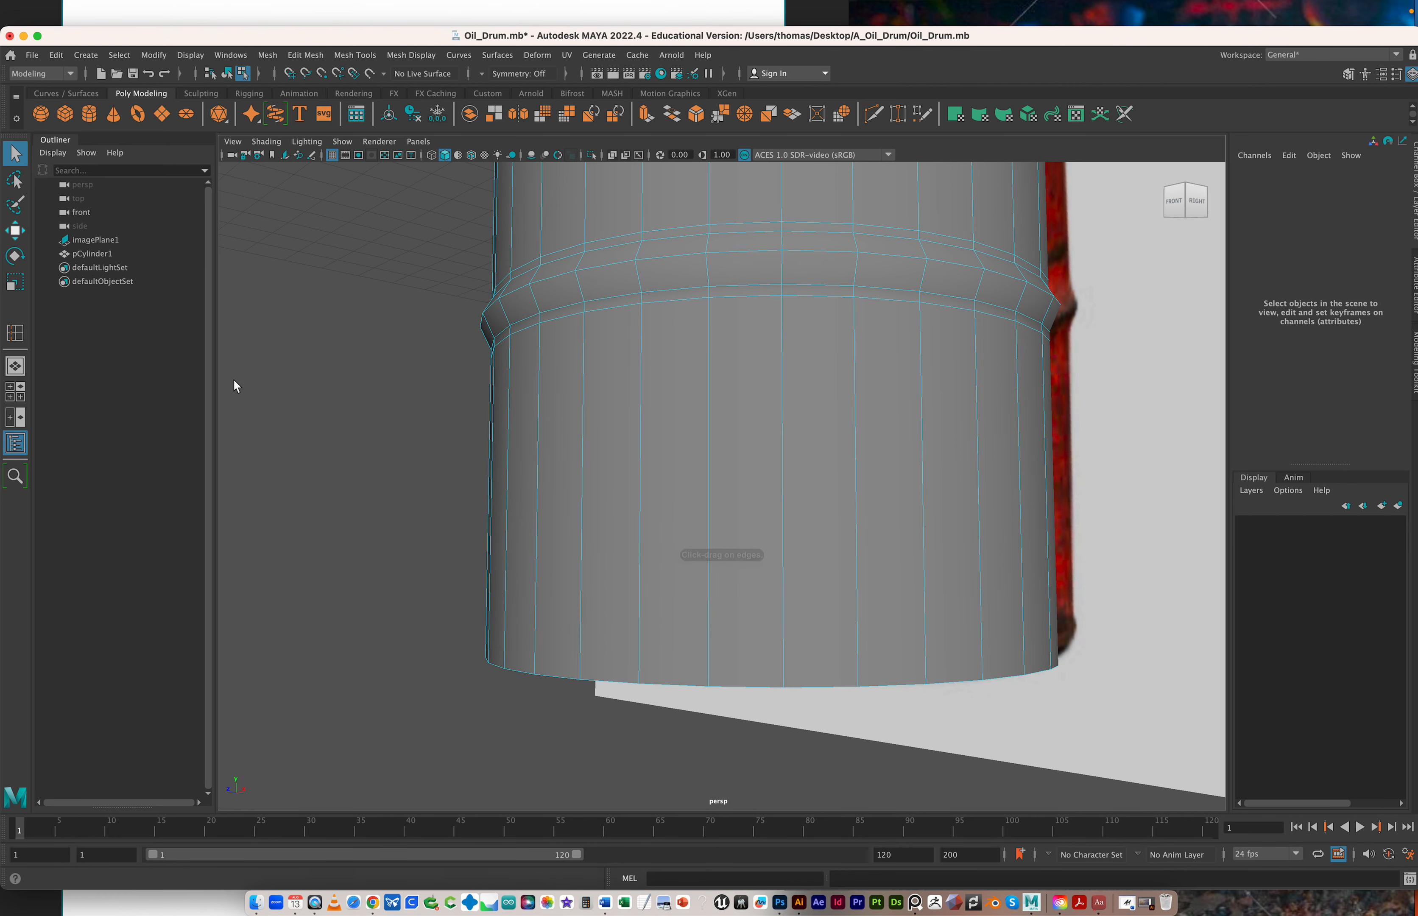
Switch to face selection and select only the drum's bottom cap faces, leaving out the side faces
{"action": "left_click_drag", "start_coordinate": [260, 389], "coordinate": [294, 420], "text": "alt"}
{"action": "right_click", "coordinate": [679, 476]}
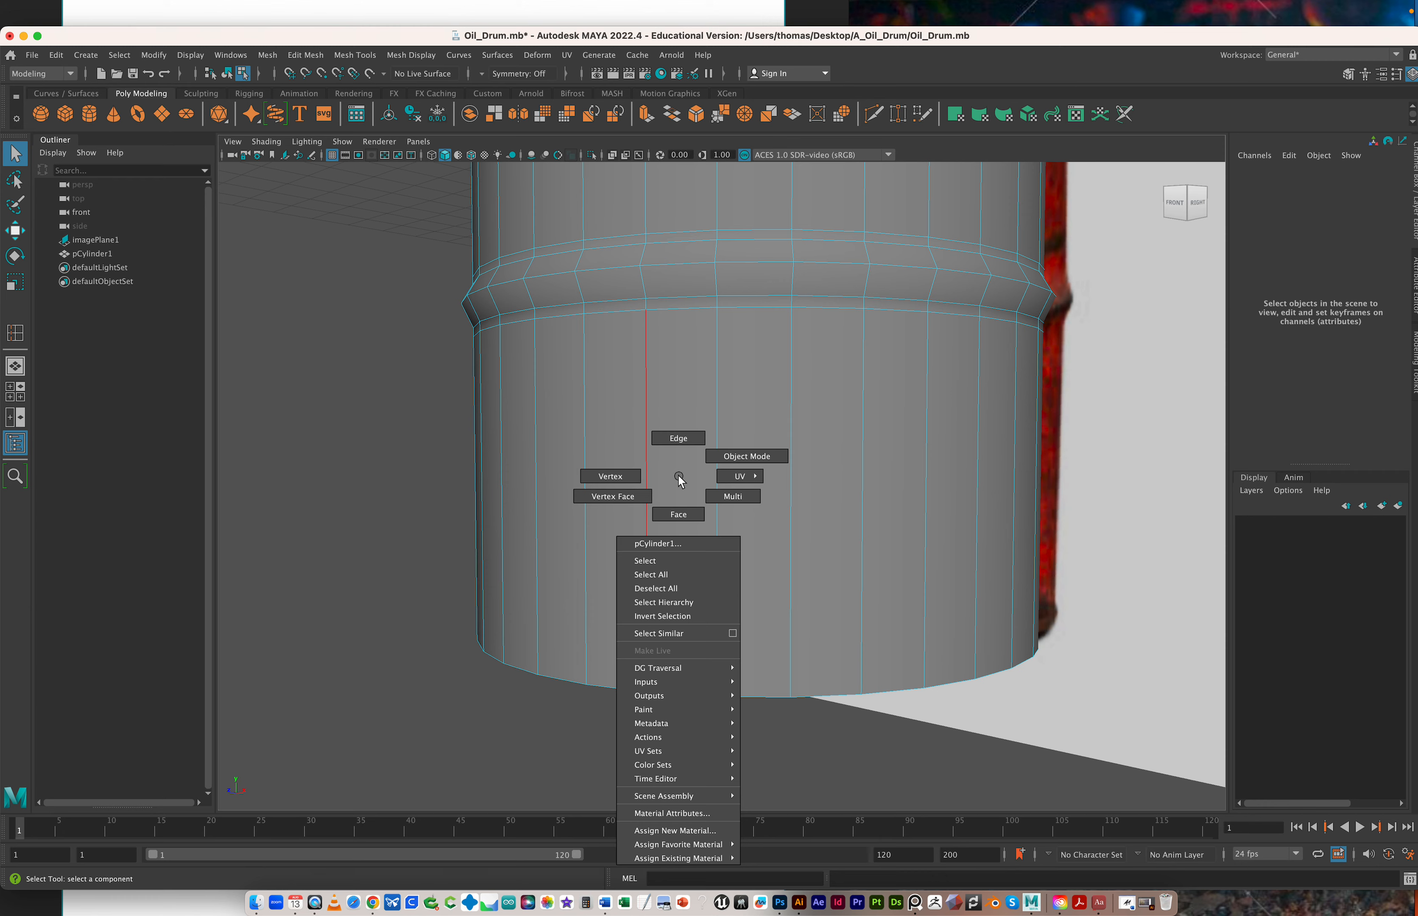
{"action": "left_click", "coordinate": [678, 513]}
{"action": "left_click_drag", "start_coordinate": [356, 456], "coordinate": [1110, 732]}
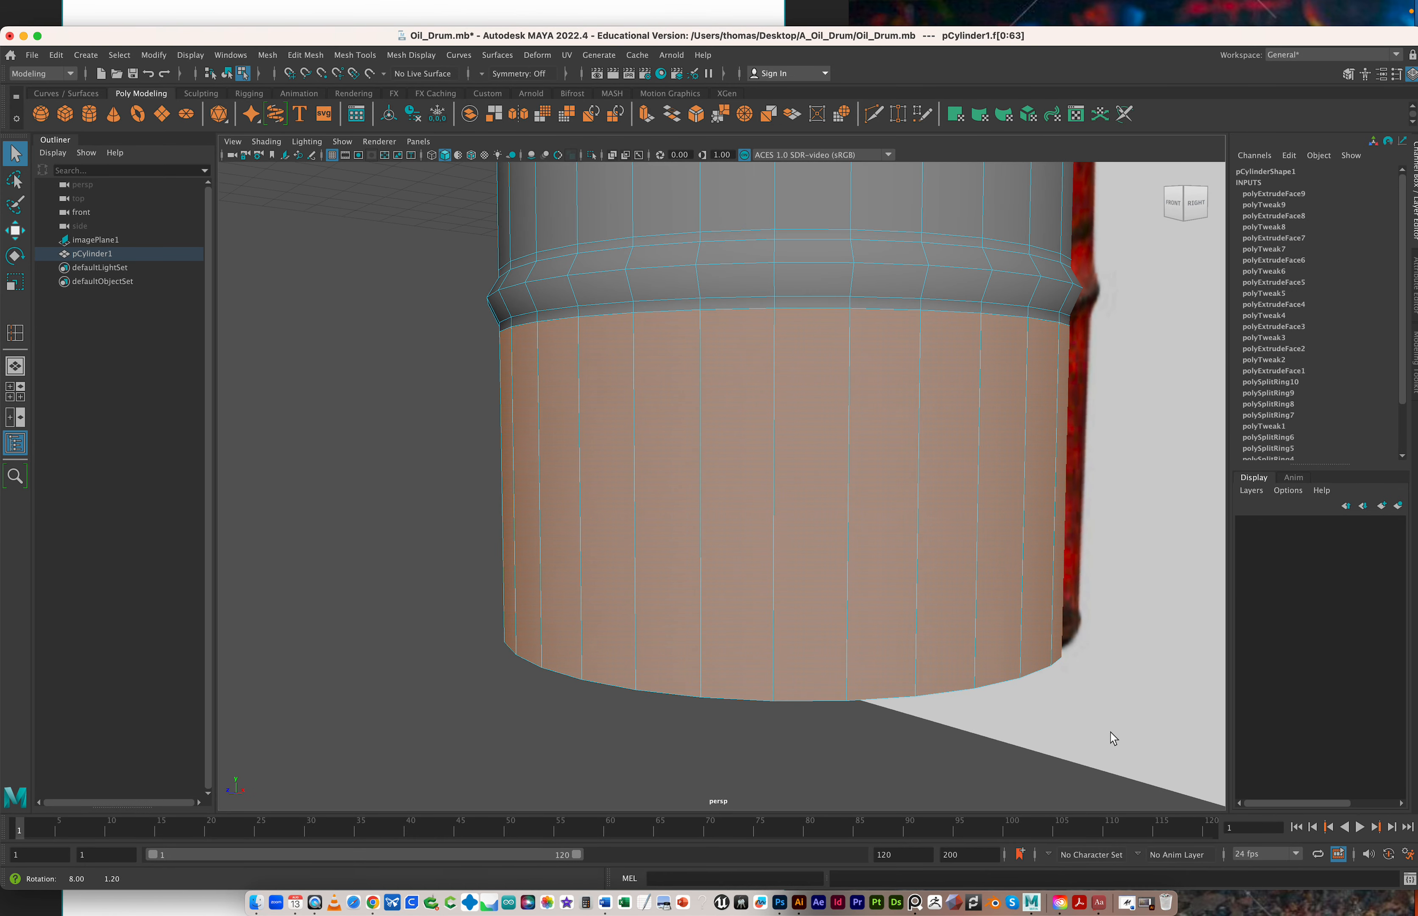
{"action": "left_click_drag", "start_coordinate": [404, 457], "coordinate": [854, 505]}
{"action": "left_click_drag", "start_coordinate": [1141, 499], "coordinate": [858, 582], "text": "ctrl"}
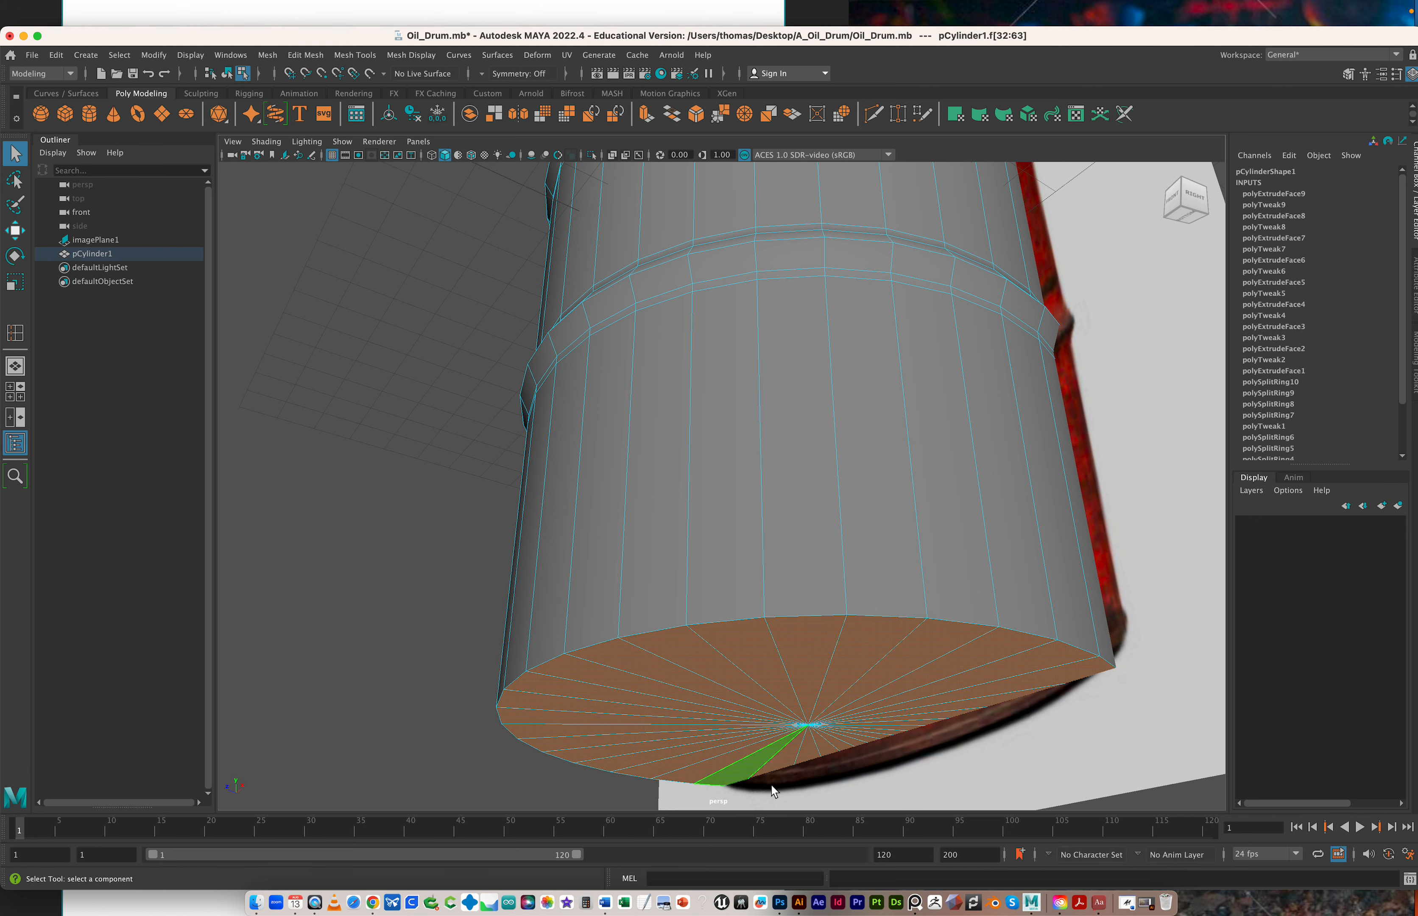
Extrude the drum's bottom cap faces and scale them slightly outward beyond the drum wall
{"action": "right_click", "coordinate": [817, 640], "text": "shift"}
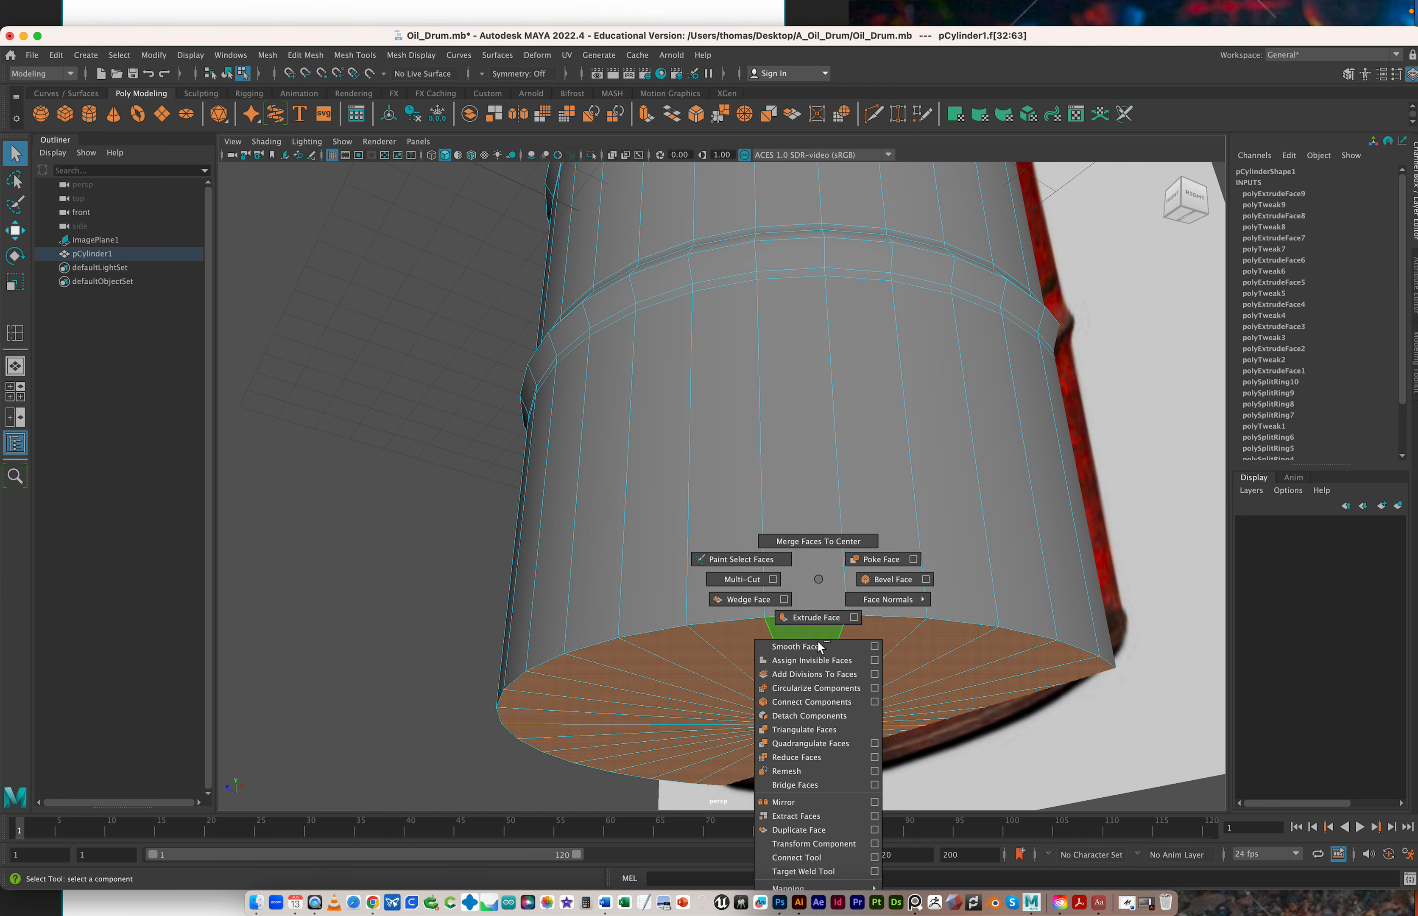
{"action": "left_click", "coordinate": [814, 618]}
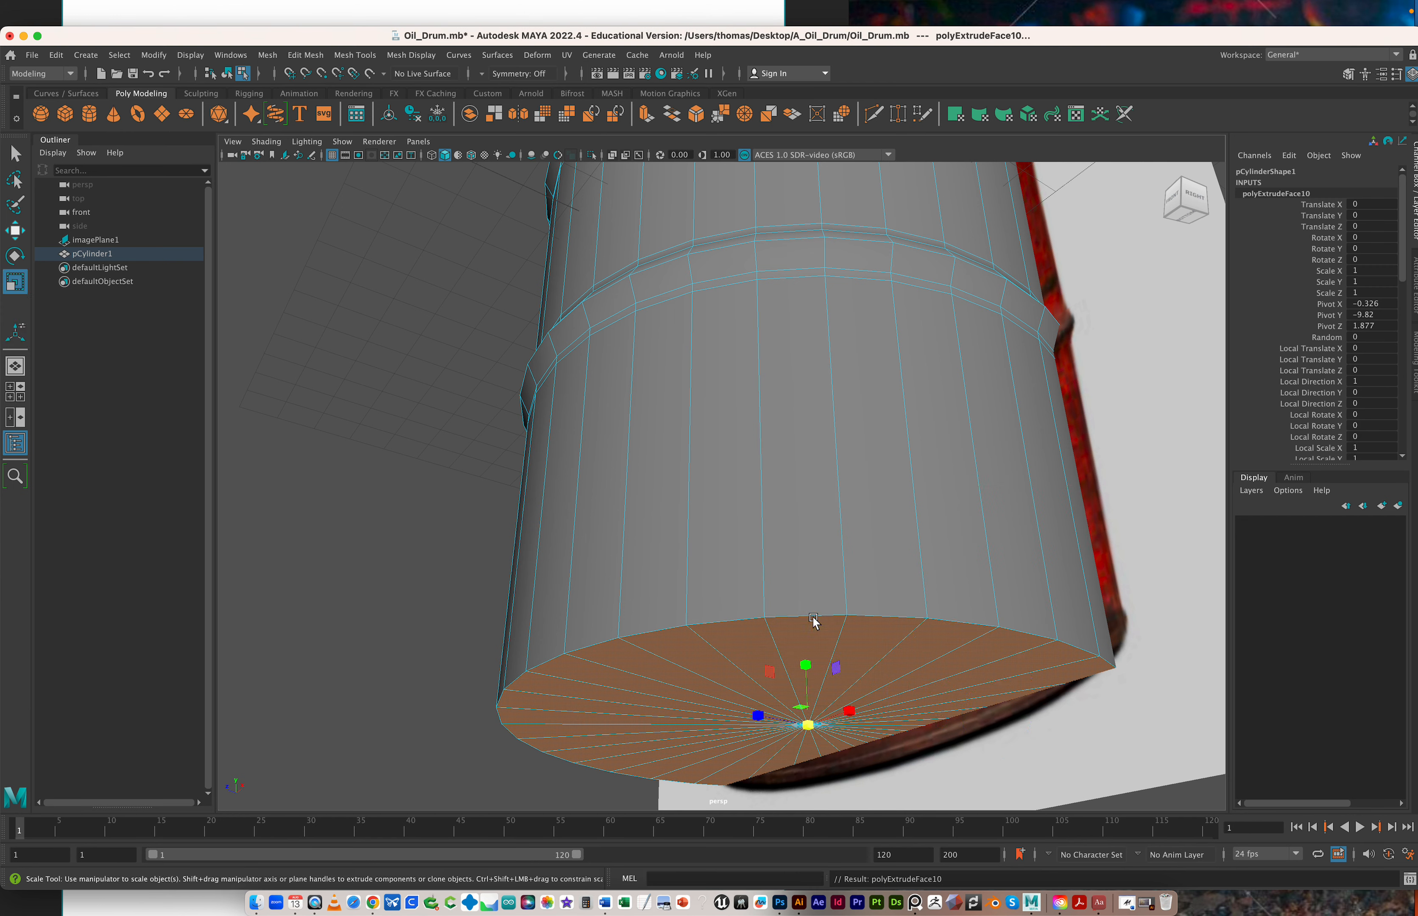
{"action": "left_click_drag", "start_coordinate": [805, 726], "coordinate": [812, 725]}
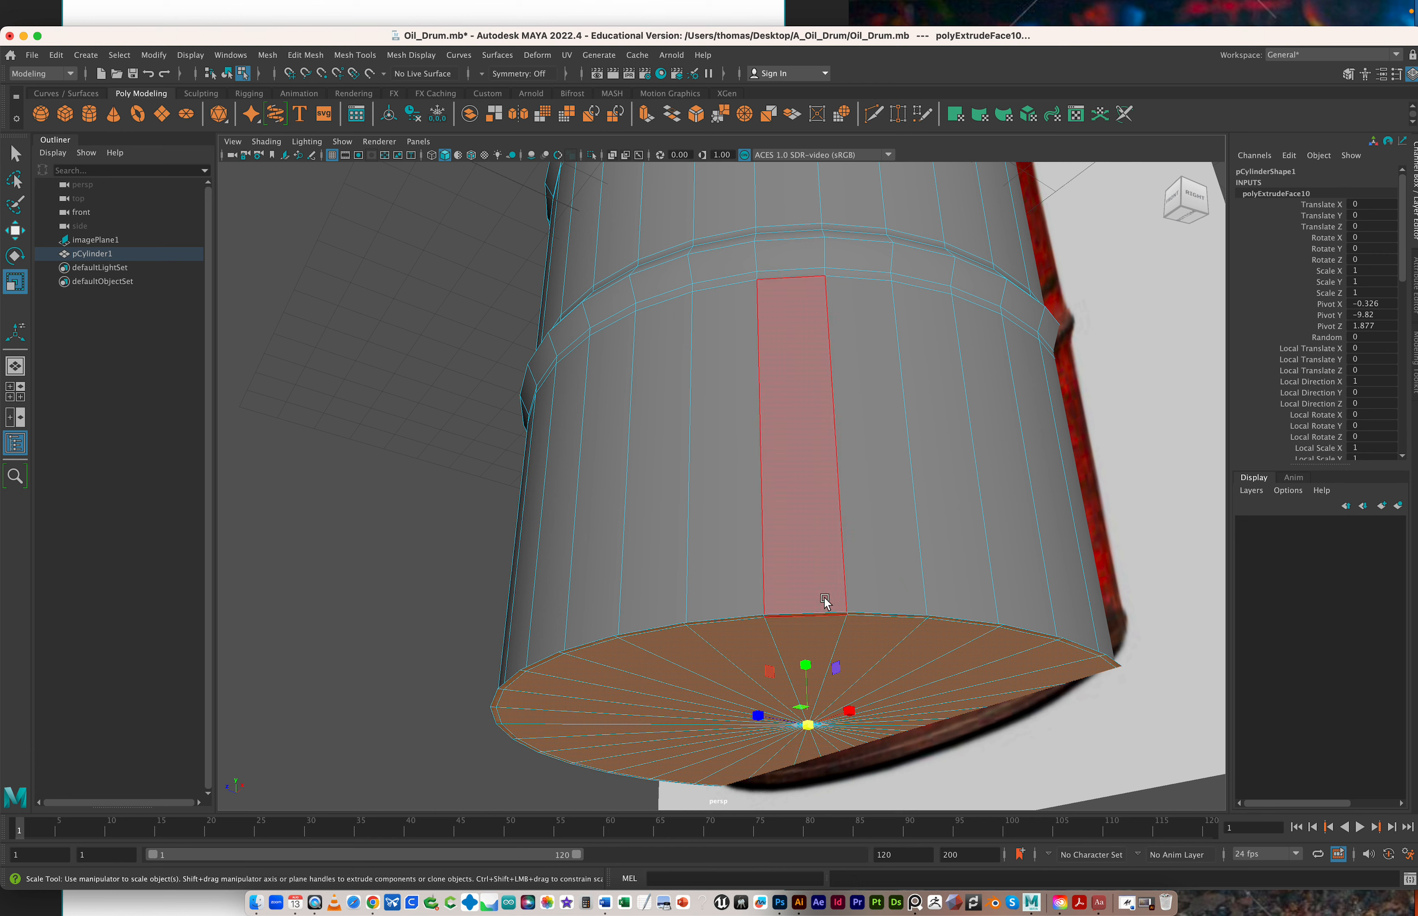
Extrude the widened bottom faces again and lower them to about -9.963 in Y to form the base rim
{"action": "key", "text": "ctrl+e"}
{"action": "key", "text": "w"}
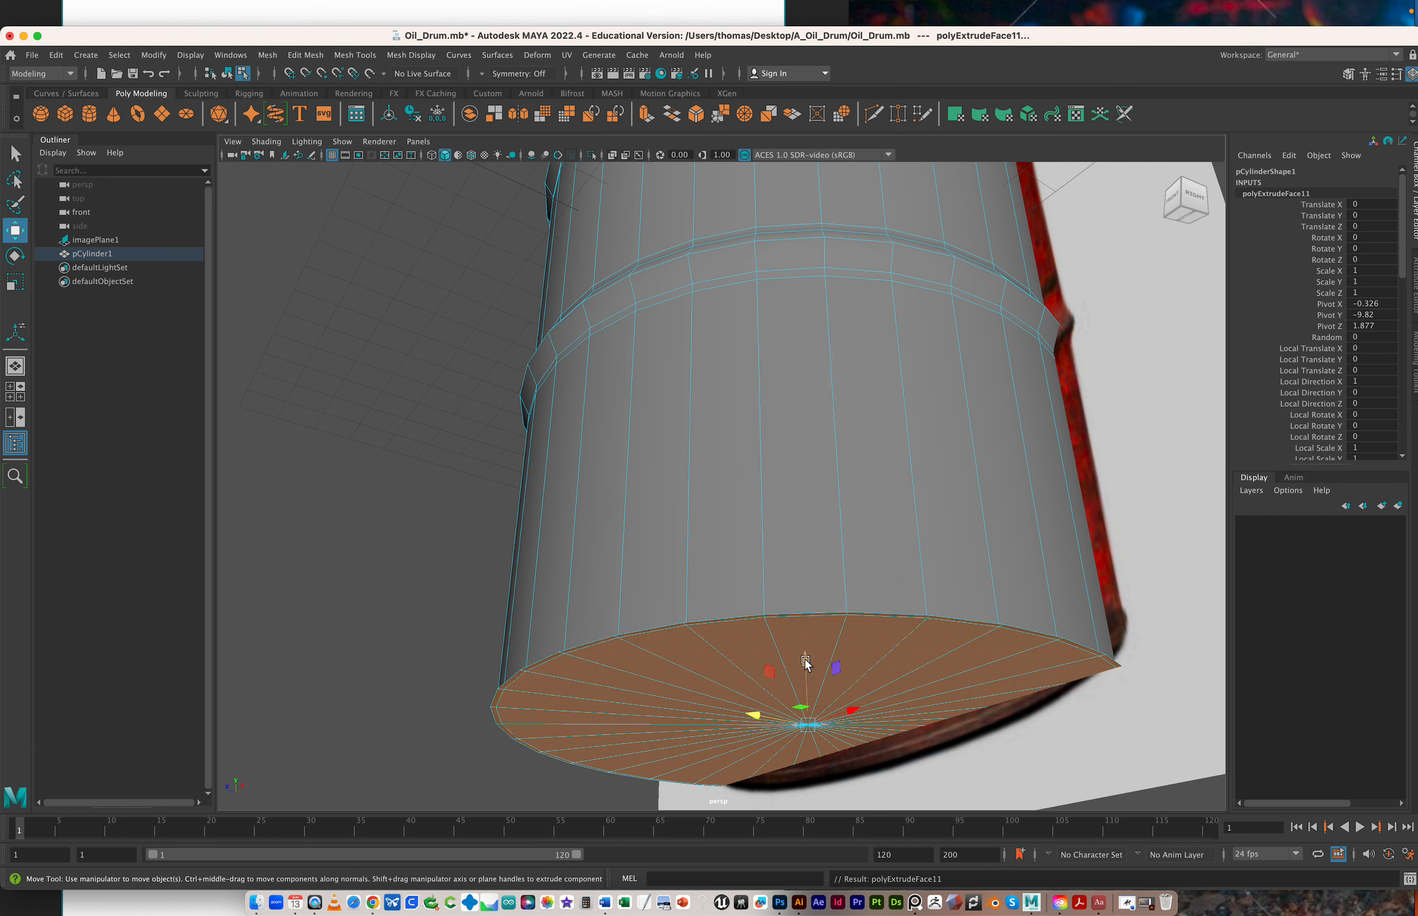
{"action": "left_click_drag", "start_coordinate": [805, 662], "coordinate": [806, 670]}
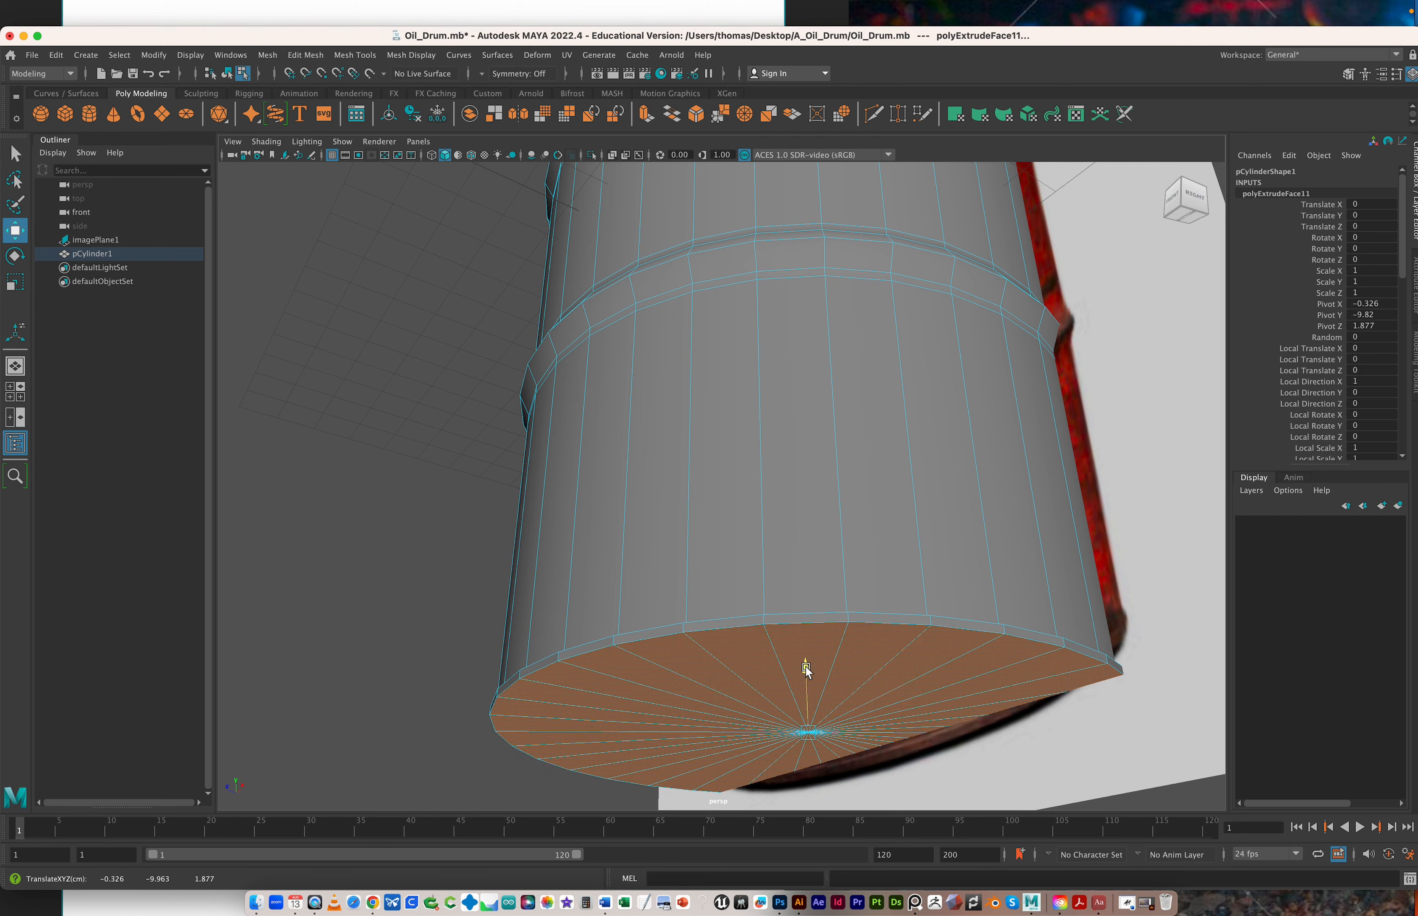
Extrude the drum's bottom faces and scale them inward to about 0.983 in X and Z, extruding again to recess the base inside the rim
{"action": "key", "text": "ctrl+e"}
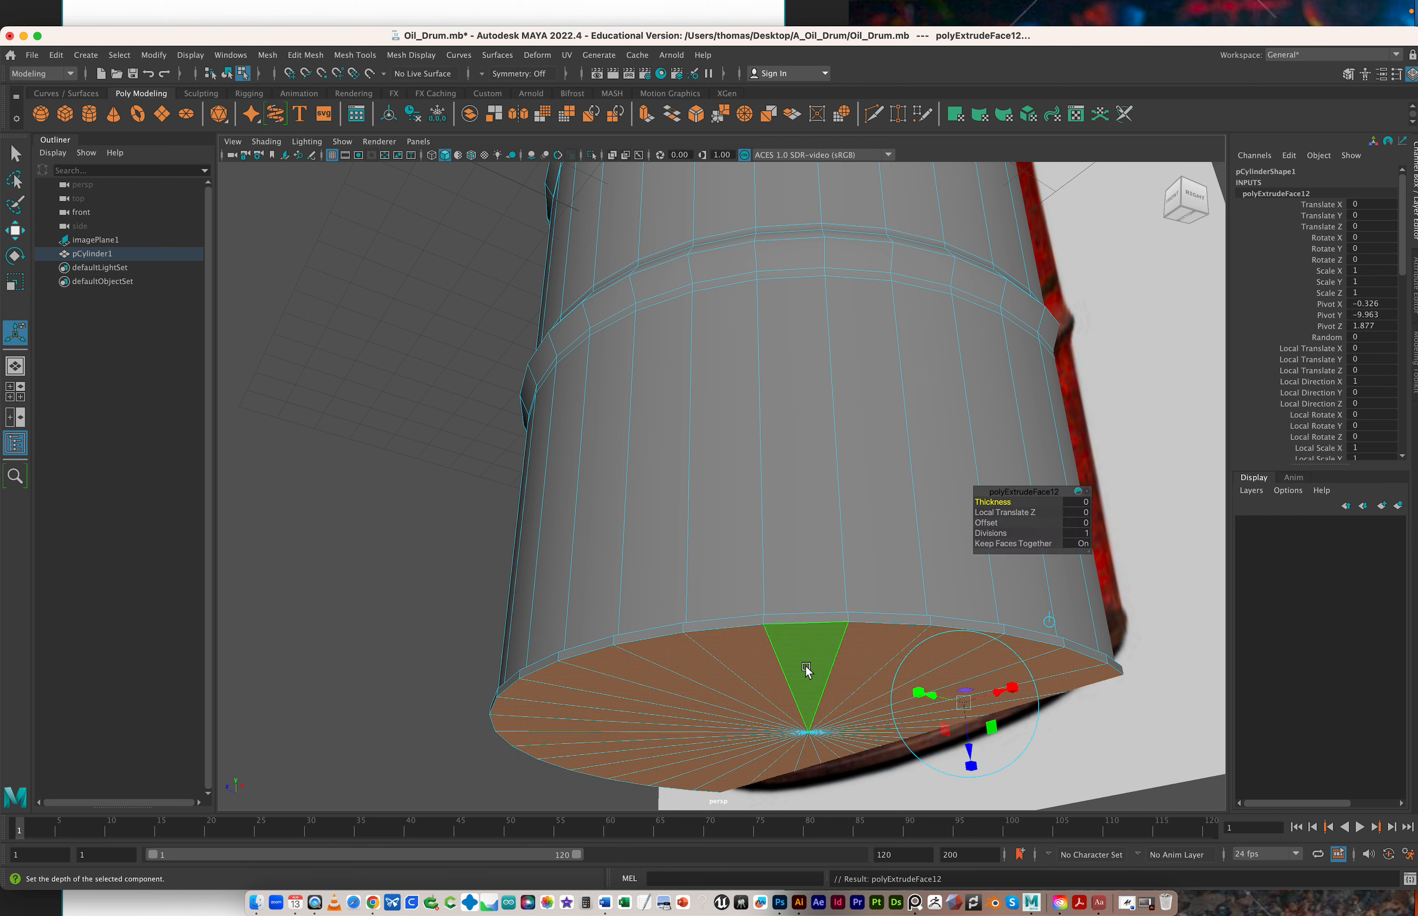
{"action": "key", "text": "r"}
{"action": "left_click_drag", "start_coordinate": [808, 730], "coordinate": [804, 731]}
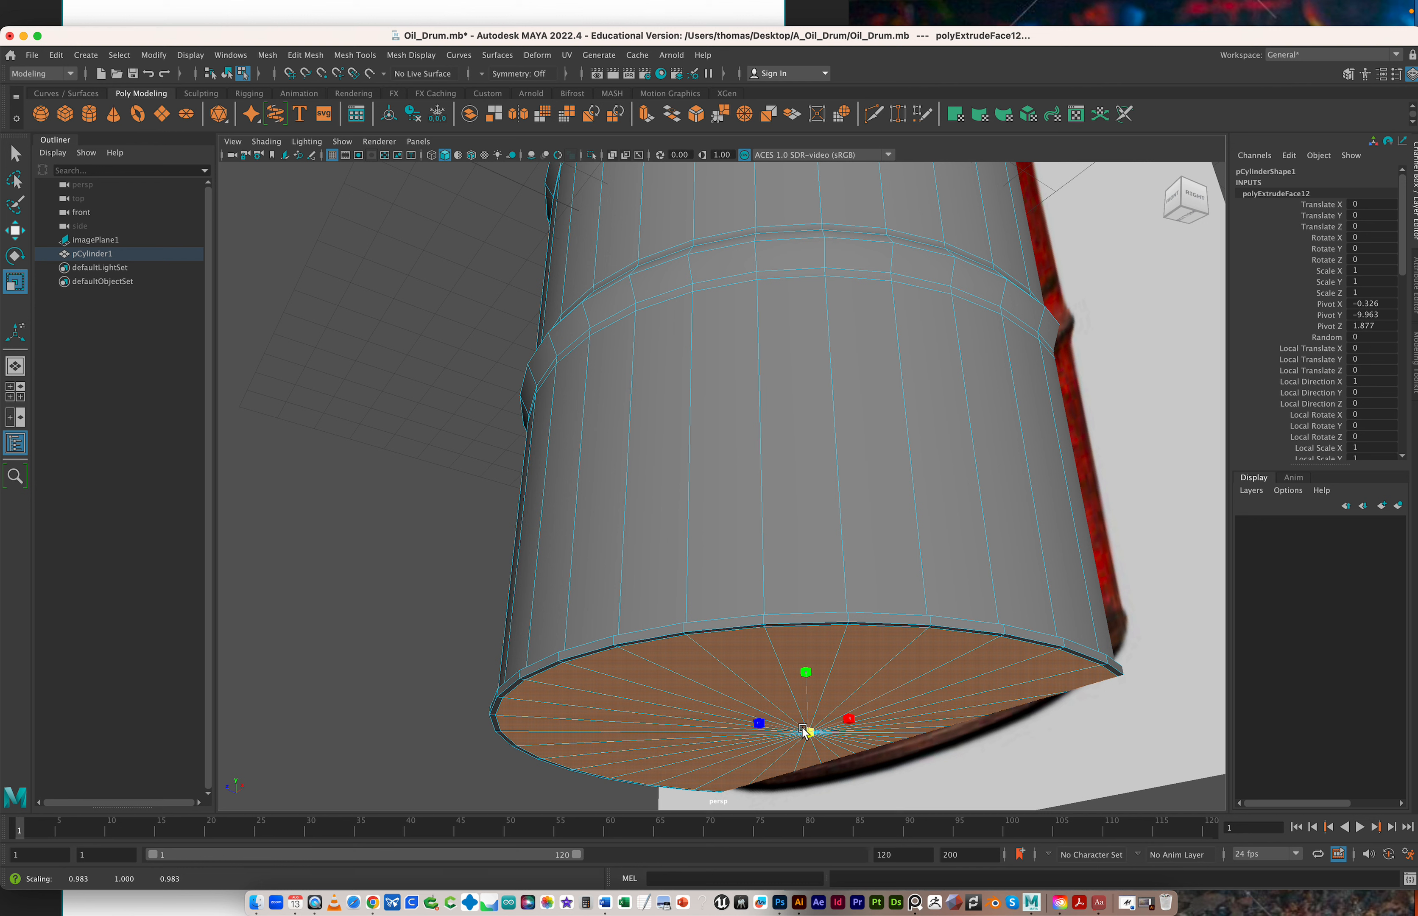
{"action": "left_click_drag", "start_coordinate": [802, 727], "coordinate": [805, 671]}
{"action": "key", "text": "ctrl+e"}
{"action": "key", "text": "w"}
Insert an edge loop around the drum's lower wall, tight above the bottom rim
{"action": "right_click_drag", "start_coordinate": [876, 544], "coordinate": [350, 417], "text": "alt"}
{"action": "left_click_drag", "start_coordinate": [619, 426], "coordinate": [652, 445], "text": "alt"}
{"action": "right_click_drag", "start_coordinate": [653, 445], "coordinate": [826, 480], "text": "alt"}
{"action": "middle_click_drag", "start_coordinate": [825, 456], "coordinate": [816, 559], "text": "alt"}
{"action": "left_click_drag", "start_coordinate": [816, 560], "coordinate": [744, 550], "text": "alt"}
{"action": "right_click_drag", "start_coordinate": [679, 667], "coordinate": [787, 670], "text": "alt"}
{"action": "middle_click_drag", "start_coordinate": [781, 661], "coordinate": [825, 461], "text": "alt"}
{"action": "right_click_drag", "start_coordinate": [572, 583], "coordinate": [626, 598], "text": "alt"}
{"action": "left_click_drag", "start_coordinate": [586, 614], "coordinate": [583, 626], "text": "alt"}
{"action": "right_click_drag", "start_coordinate": [583, 626], "coordinate": [565, 563], "text": "alt"}
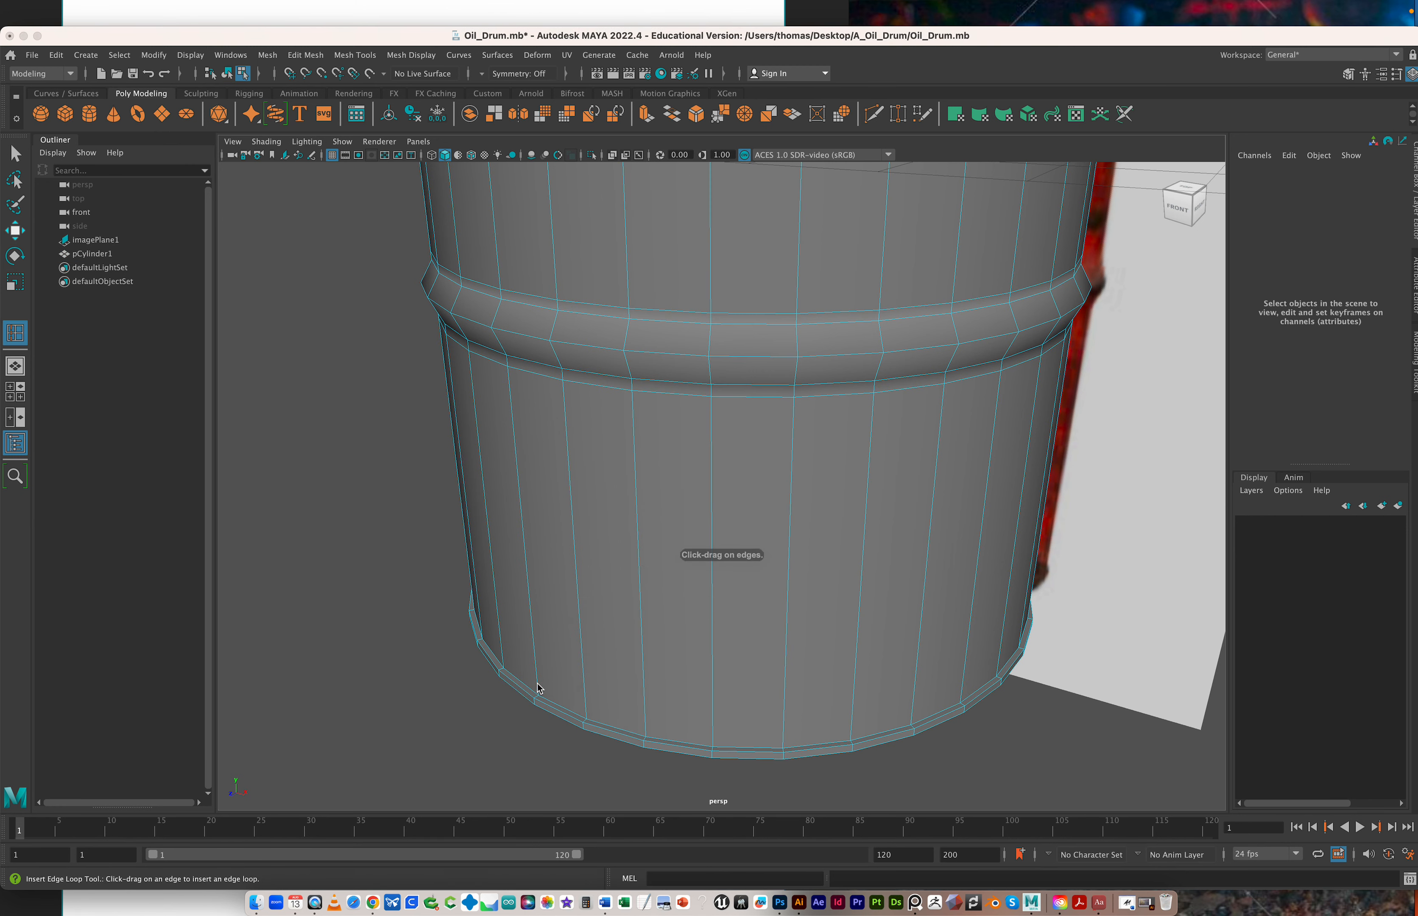
{"action": "scroll", "coordinate": [537, 691], "scroll_direction": "up", "scroll_amount": 4}
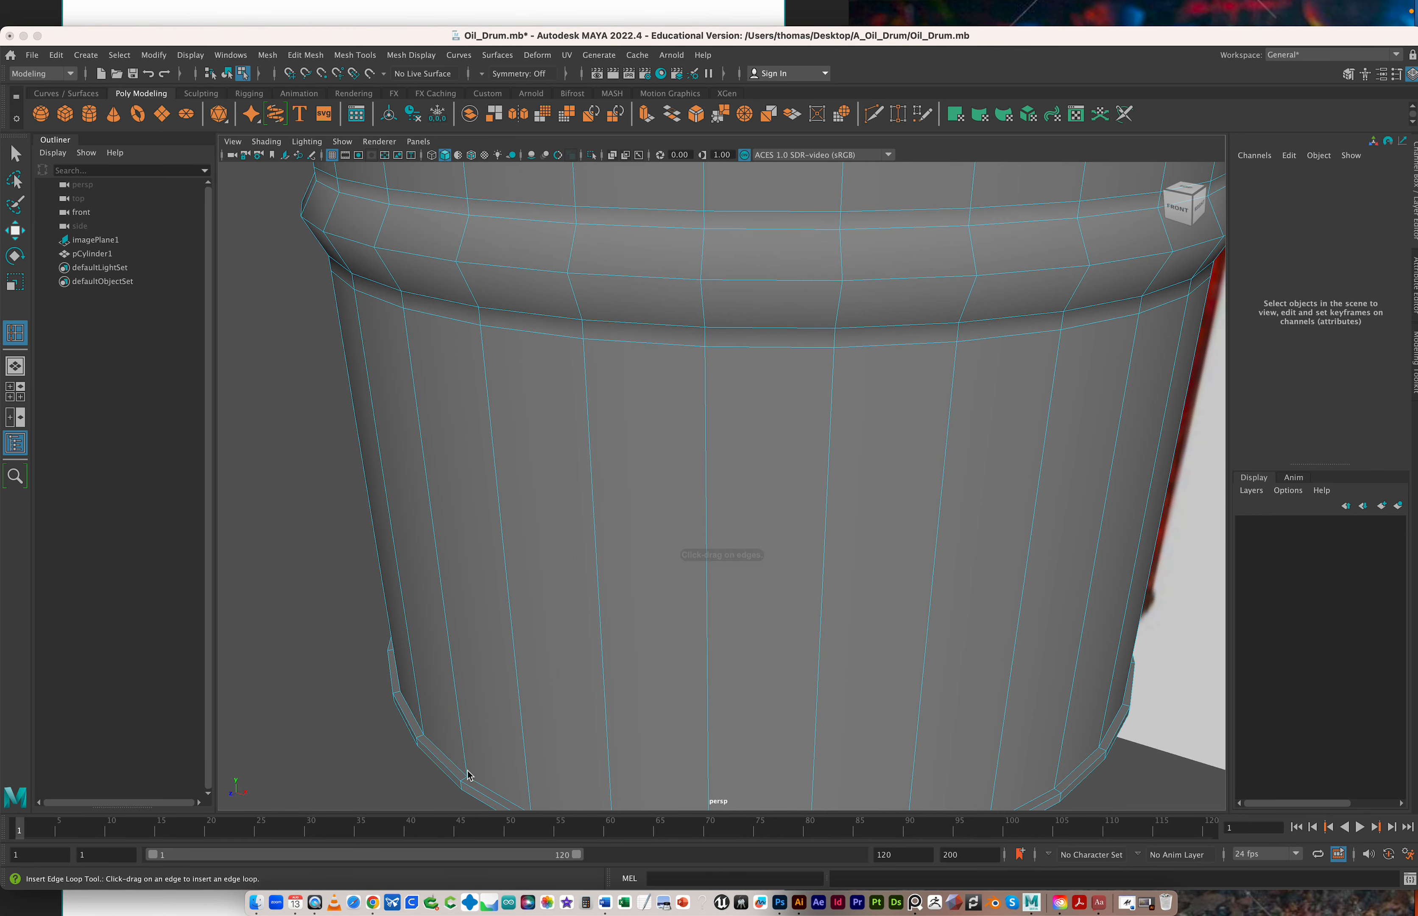
{"action": "left_click_drag", "start_coordinate": [466, 771], "coordinate": [531, 642]}
Insert a supporting edge loop around the inner wall of the recess in the drum's base
{"action": "middle_click_drag", "start_coordinate": [590, 457], "coordinate": [614, 602], "text": "alt"}
{"action": "scroll", "coordinate": [560, 379], "scroll_direction": "up", "scroll_amount": 5}
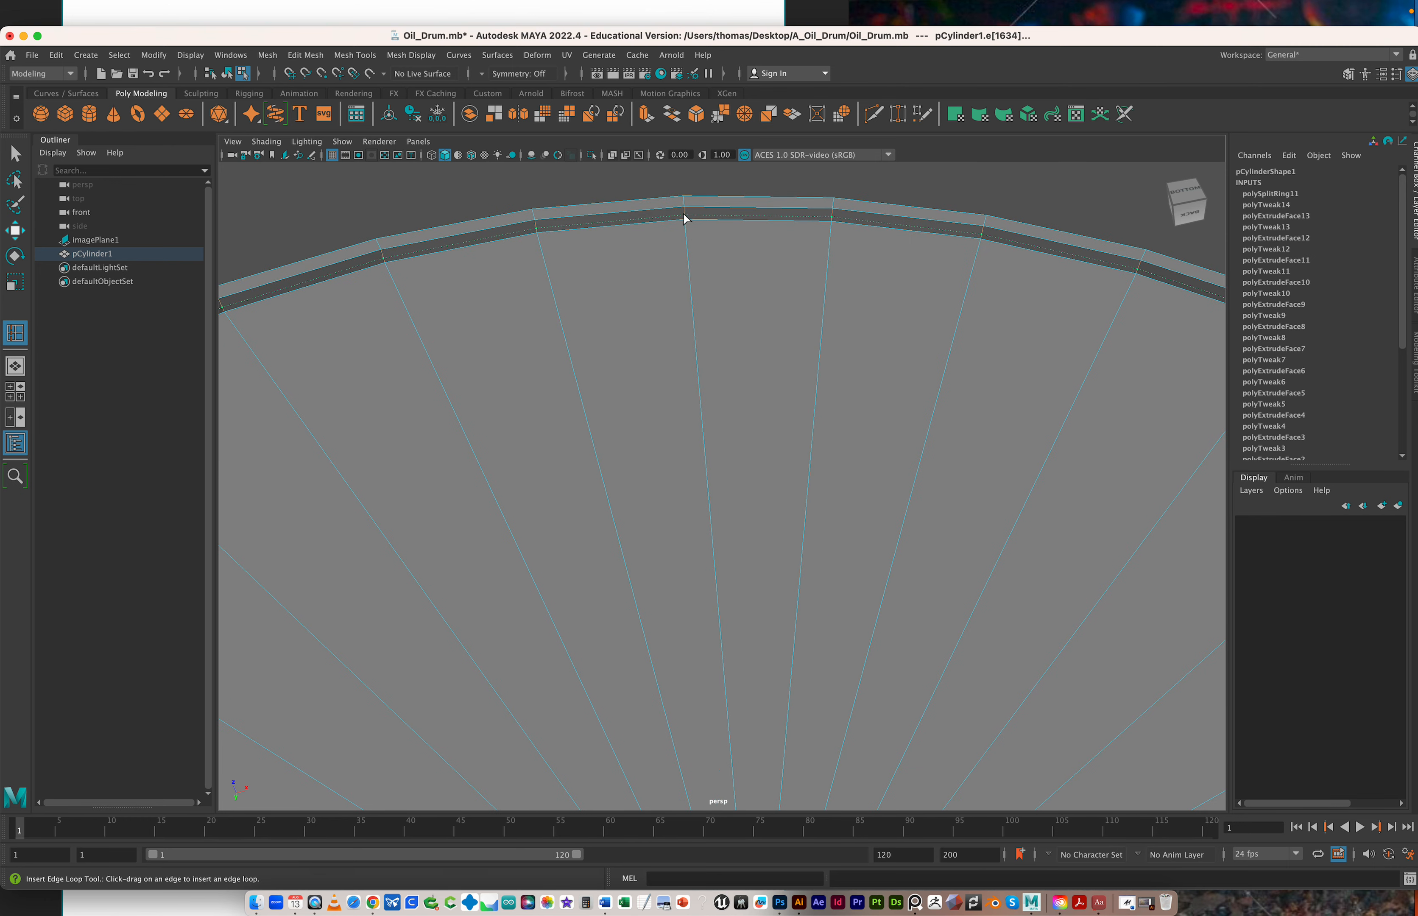
{"action": "left_click", "coordinate": [682, 212]}
Insert a supporting edge loop around the inner wall of the drum's top rim, at the edge of the recessed lid
{"action": "left_click_drag", "start_coordinate": [941, 355], "coordinate": [615, 402], "text": "alt"}
{"action": "scroll", "coordinate": [615, 402], "scroll_direction": "down", "scroll_amount": 5}
{"action": "middle_click_drag", "start_coordinate": [615, 401], "coordinate": [637, 607], "text": "alt"}
{"action": "scroll", "coordinate": [621, 534], "scroll_direction": "up", "scroll_amount": 10}
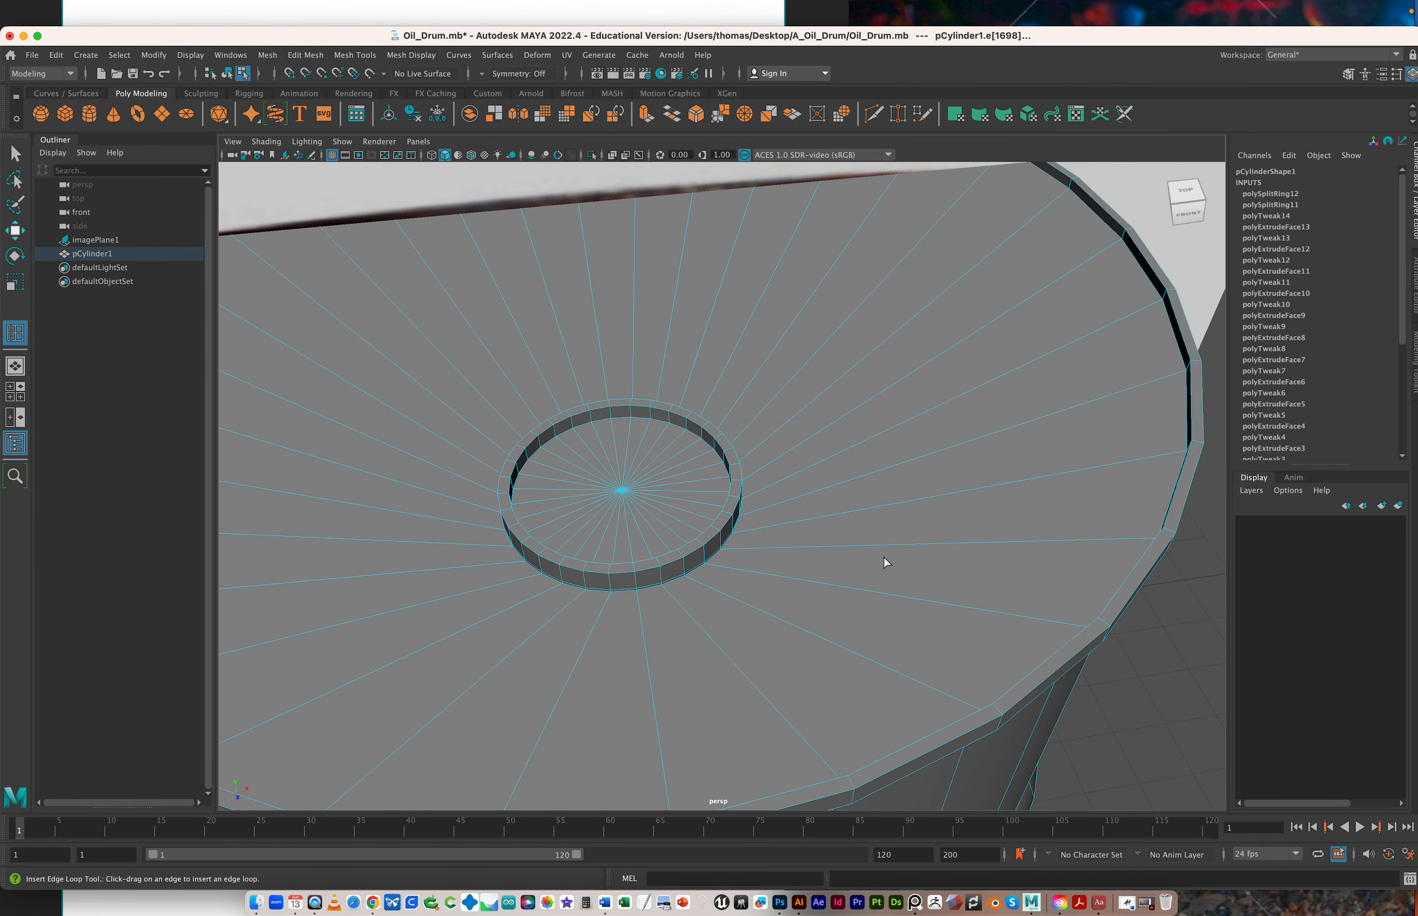
{"action": "mouse_move", "coordinate": [884, 558]}
{"action": "left_mouse_down", "text": "alt"}
{"action": "mouse_move", "coordinate": [921, 561]}
{"action": "mouse_move", "coordinate": [774, 580]}
{"action": "mouse_move", "coordinate": [899, 548]}
{"action": "left_mouse_up", "text": "alt"}
{"action": "middle_click_drag", "start_coordinate": [971, 417], "coordinate": [758, 524], "text": "alt"}
{"action": "scroll", "coordinate": [751, 496], "scroll_direction": "up", "scroll_amount": 10}
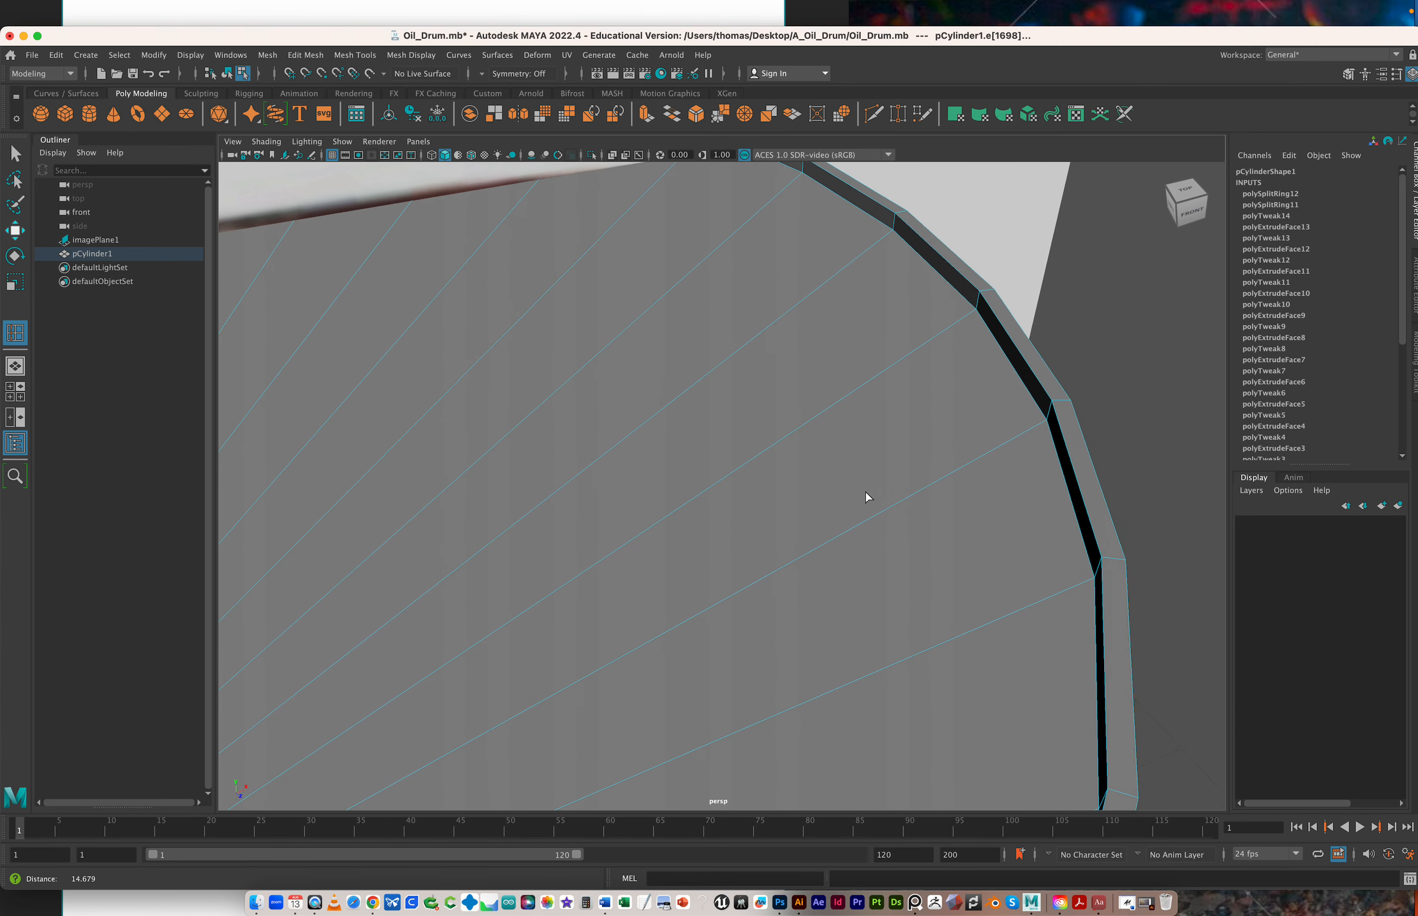
{"action": "scroll", "coordinate": [862, 492], "scroll_direction": "up", "scroll_amount": 3}
{"action": "left_click_drag", "start_coordinate": [1004, 281], "coordinate": [1006, 288]}
Insert an edge loop around the drum's outer wall, tight beneath the top rim
{"action": "left_click_drag", "start_coordinate": [988, 368], "coordinate": [924, 359], "text": "alt"}
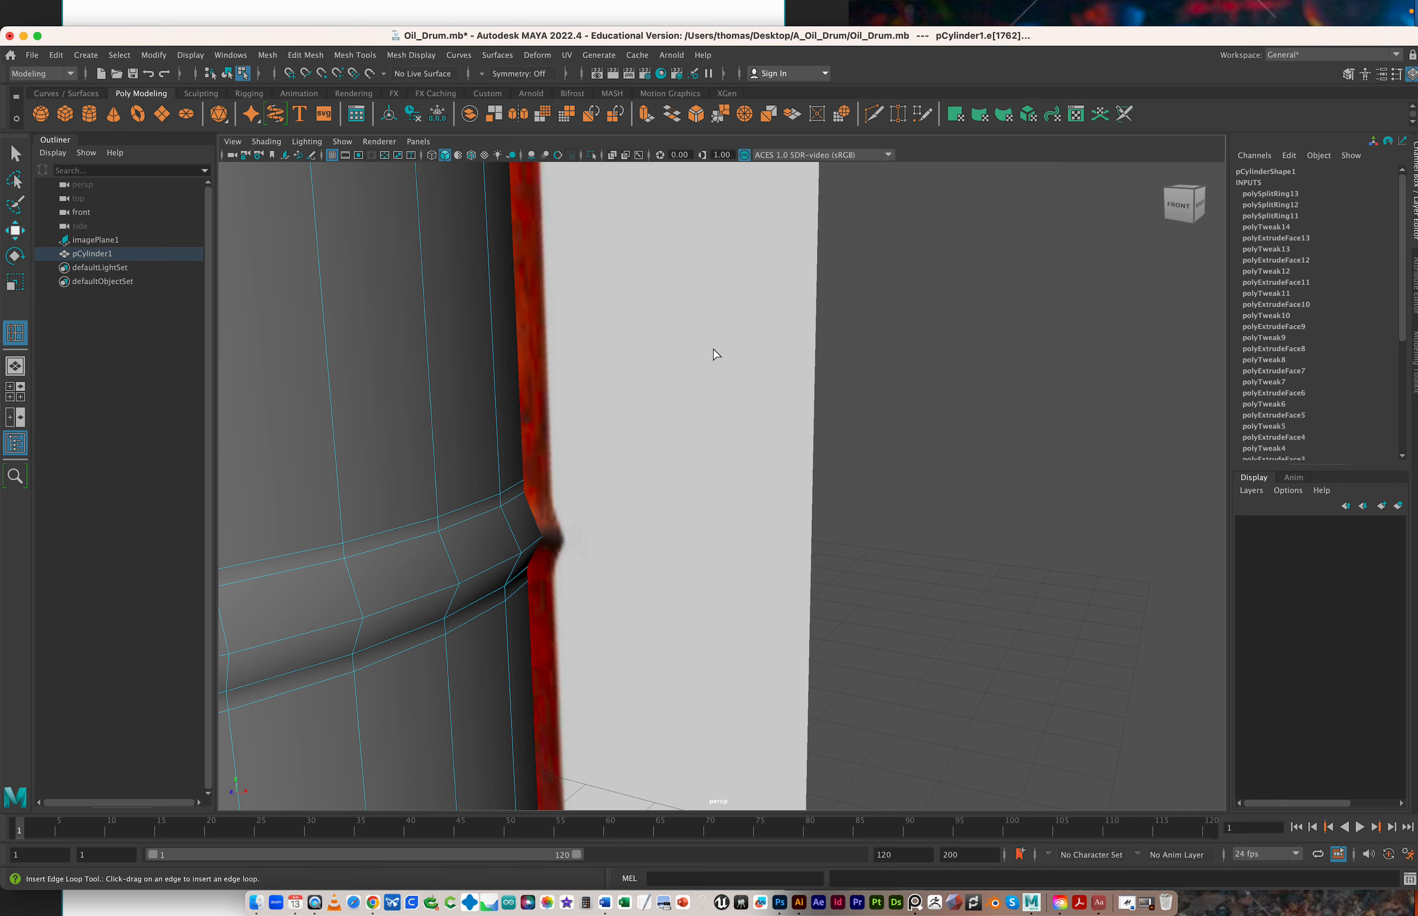
{"action": "middle_click_drag", "start_coordinate": [713, 350], "coordinate": [1004, 601], "text": "alt"}
{"action": "left_click_drag", "start_coordinate": [863, 500], "coordinate": [856, 437], "text": "alt"}
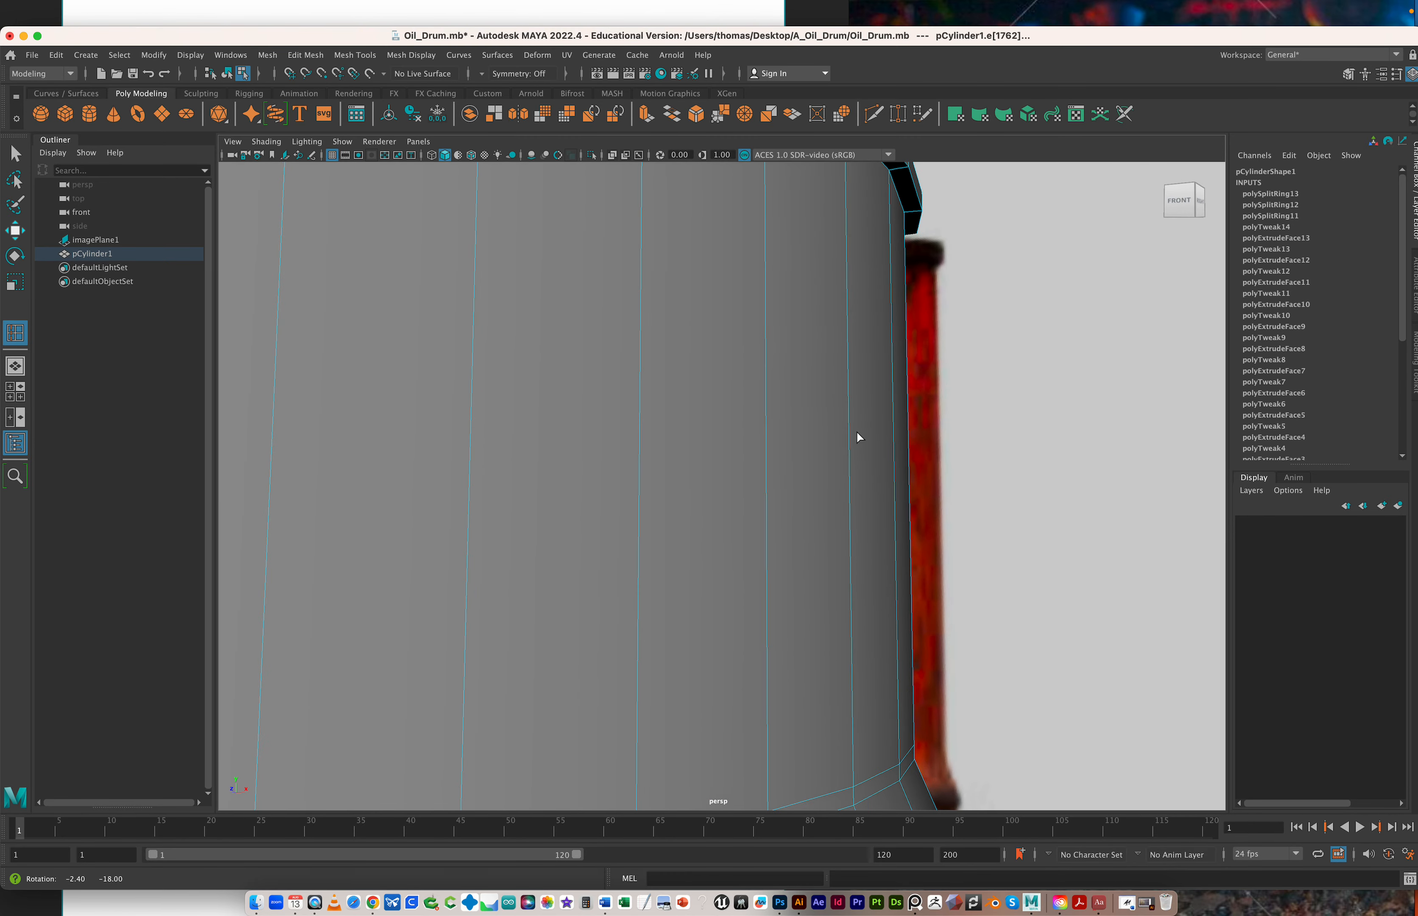
{"action": "middle_click_drag", "start_coordinate": [858, 436], "coordinate": [872, 489], "text": "alt"}
{"action": "left_click_drag", "start_coordinate": [873, 495], "coordinate": [807, 336], "text": "alt"}
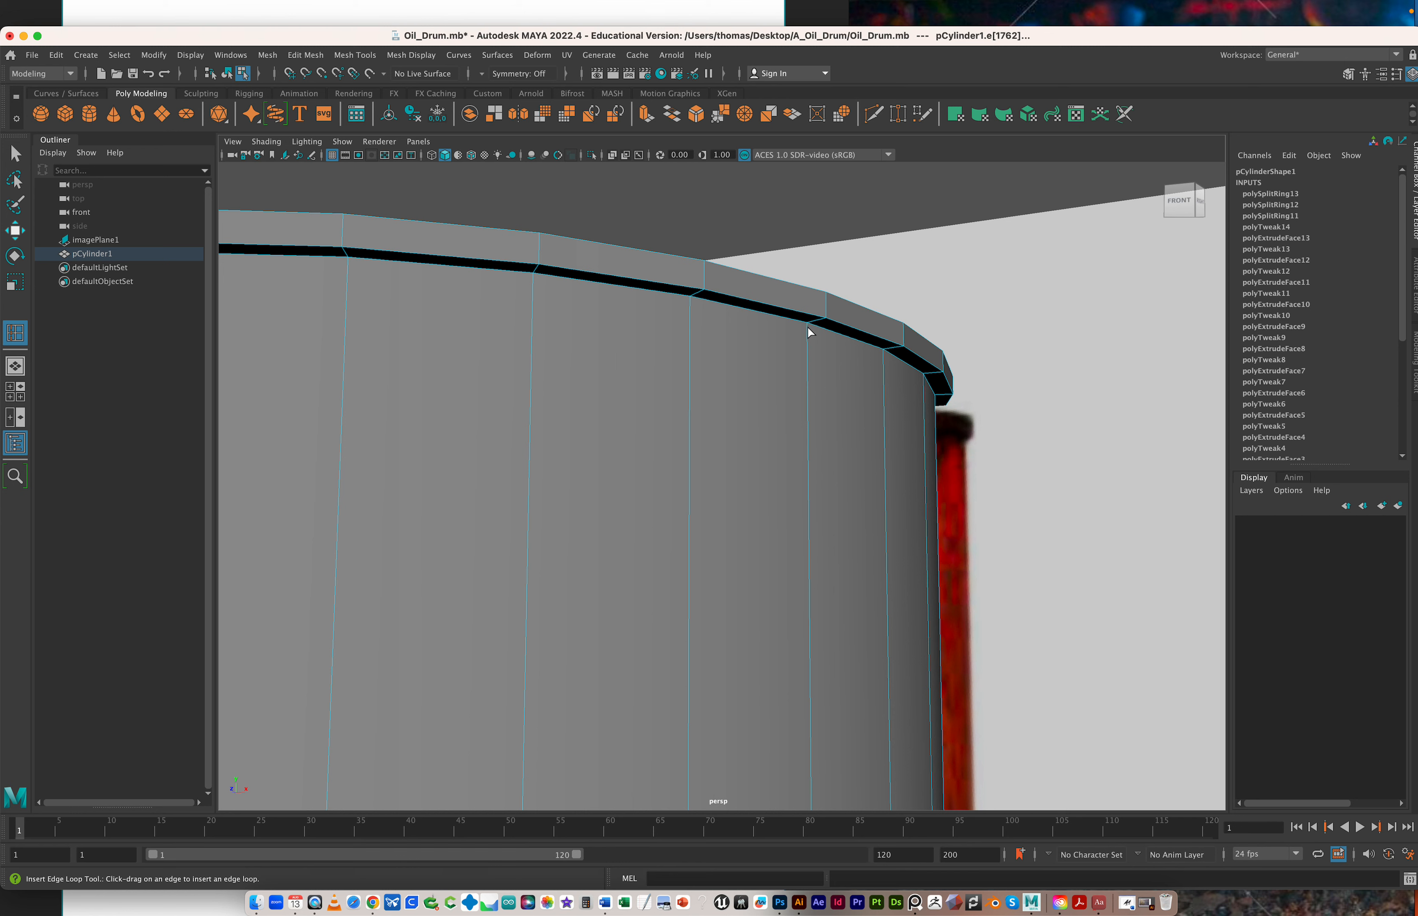
{"action": "left_click", "coordinate": [808, 331]}
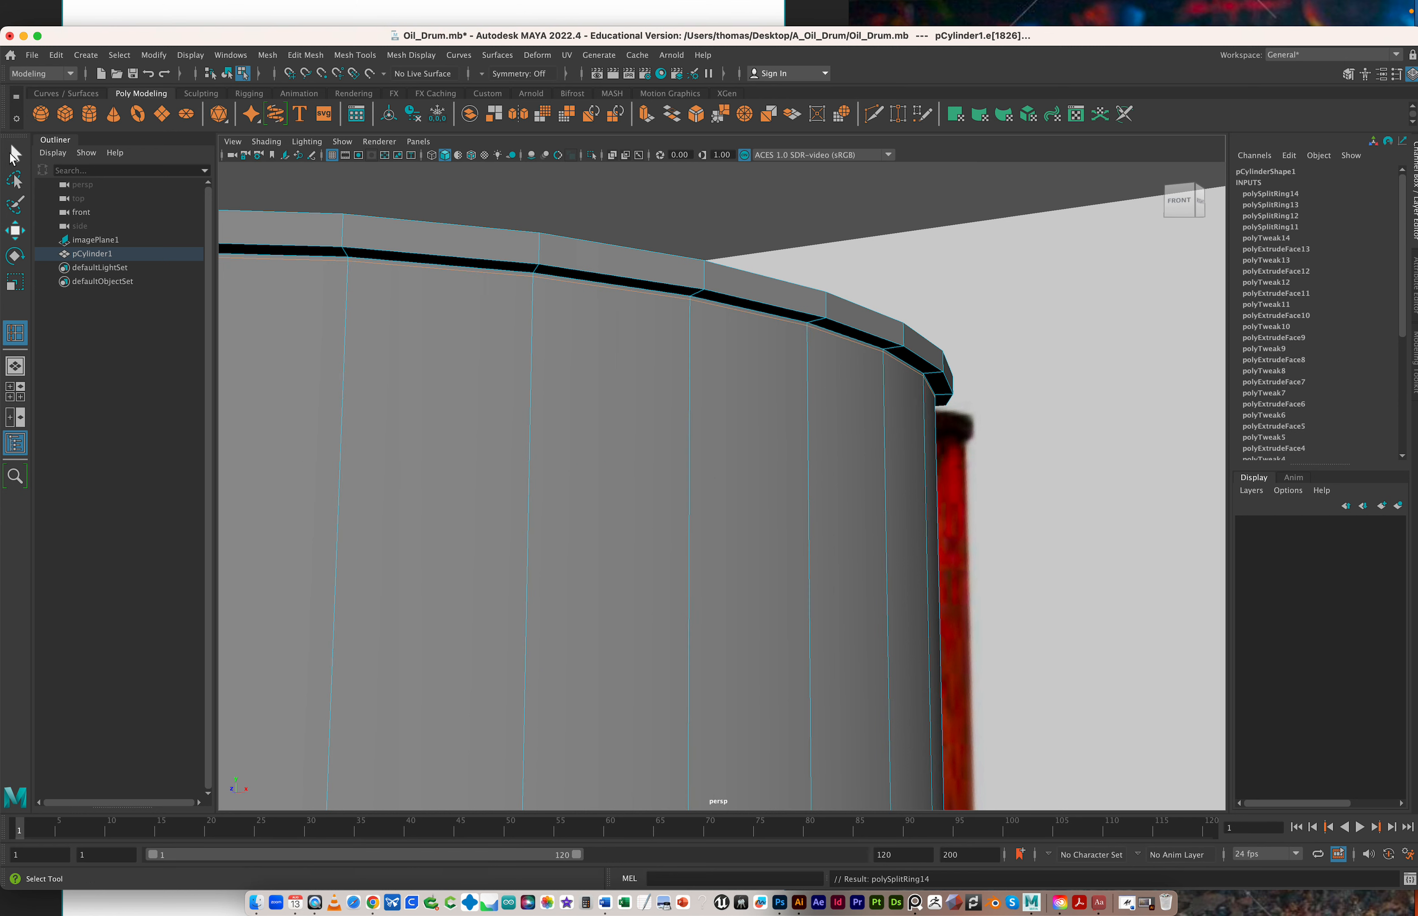
Return the drum to object mode, check the whole model, and save the scene as an incremented version
{"action": "left_click", "coordinate": [24, 157]}
{"action": "right_click_drag", "start_coordinate": [706, 507], "coordinate": [740, 477]}
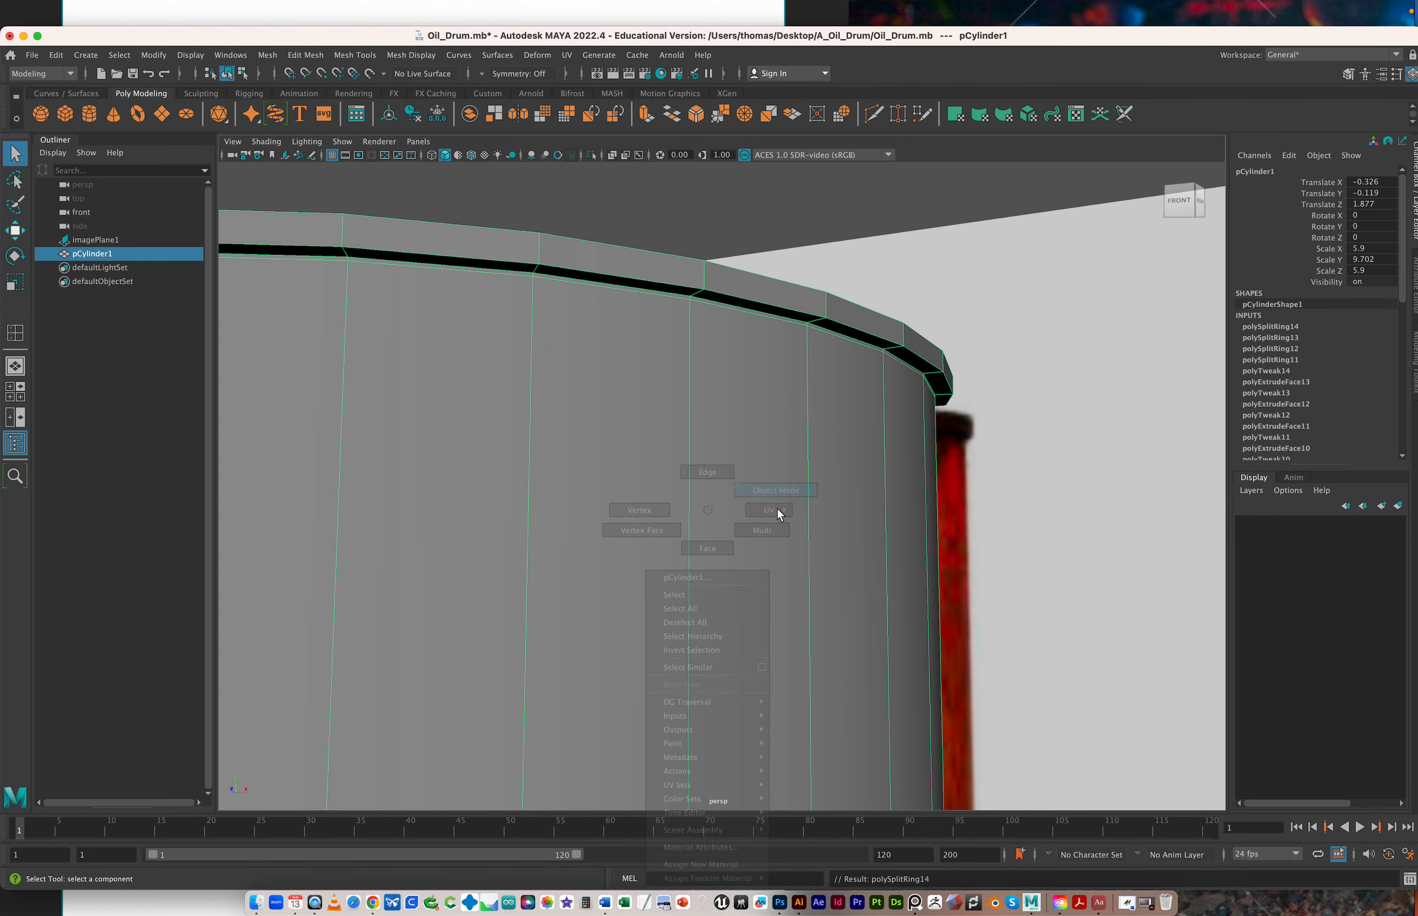
{"action": "scroll", "coordinate": [771, 508], "scroll_direction": "down", "scroll_amount": 2}
{"action": "scroll", "coordinate": [771, 508], "scroll_direction": "down", "scroll_amount": 3}
{"action": "left_click_drag", "start_coordinate": [547, 527], "coordinate": [550, 399], "text": "alt"}
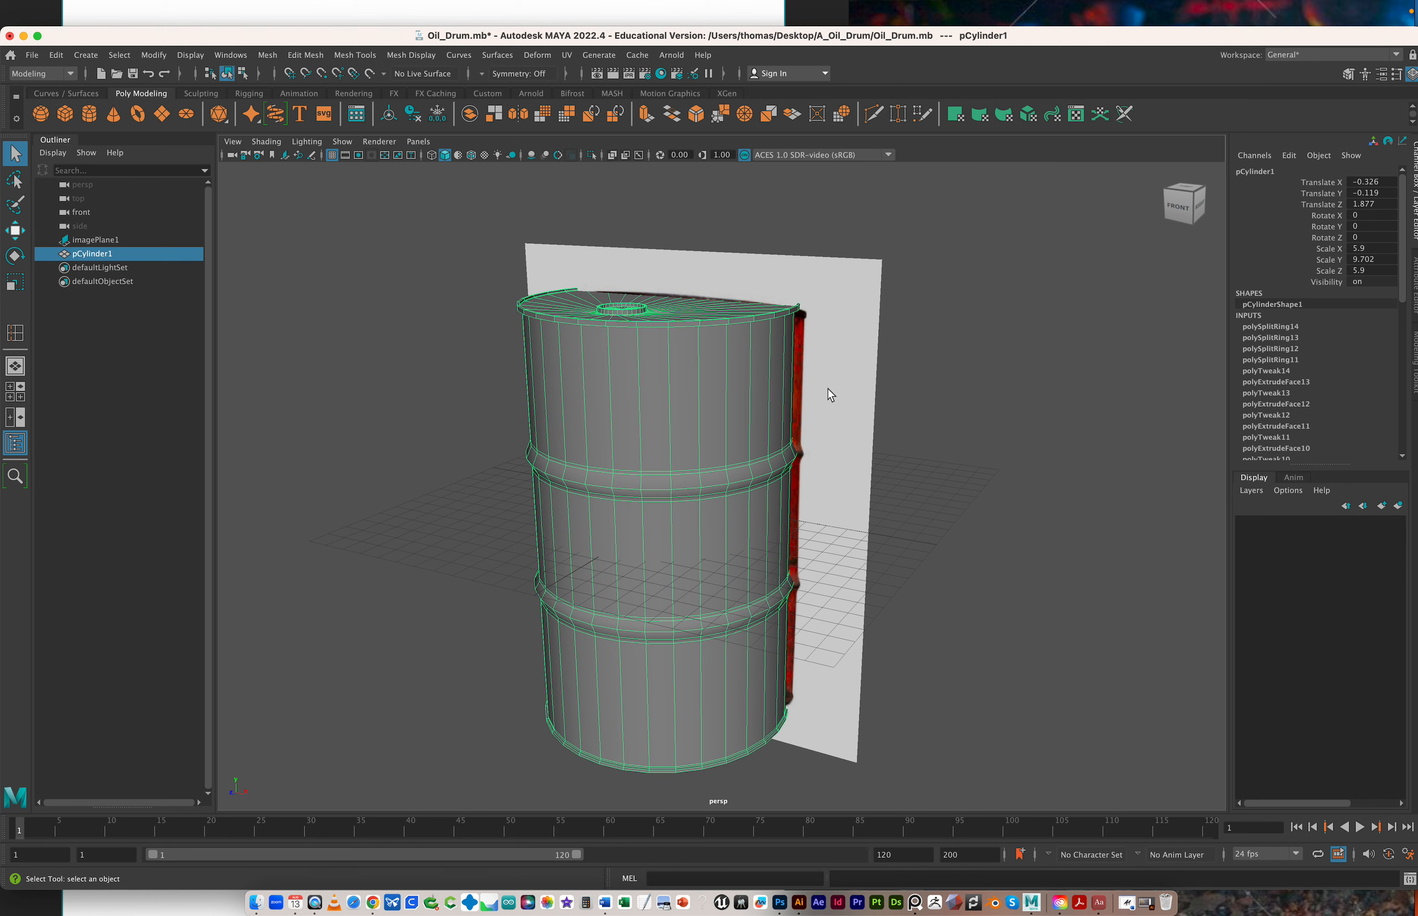
{"action": "left_click", "coordinate": [30, 55]}
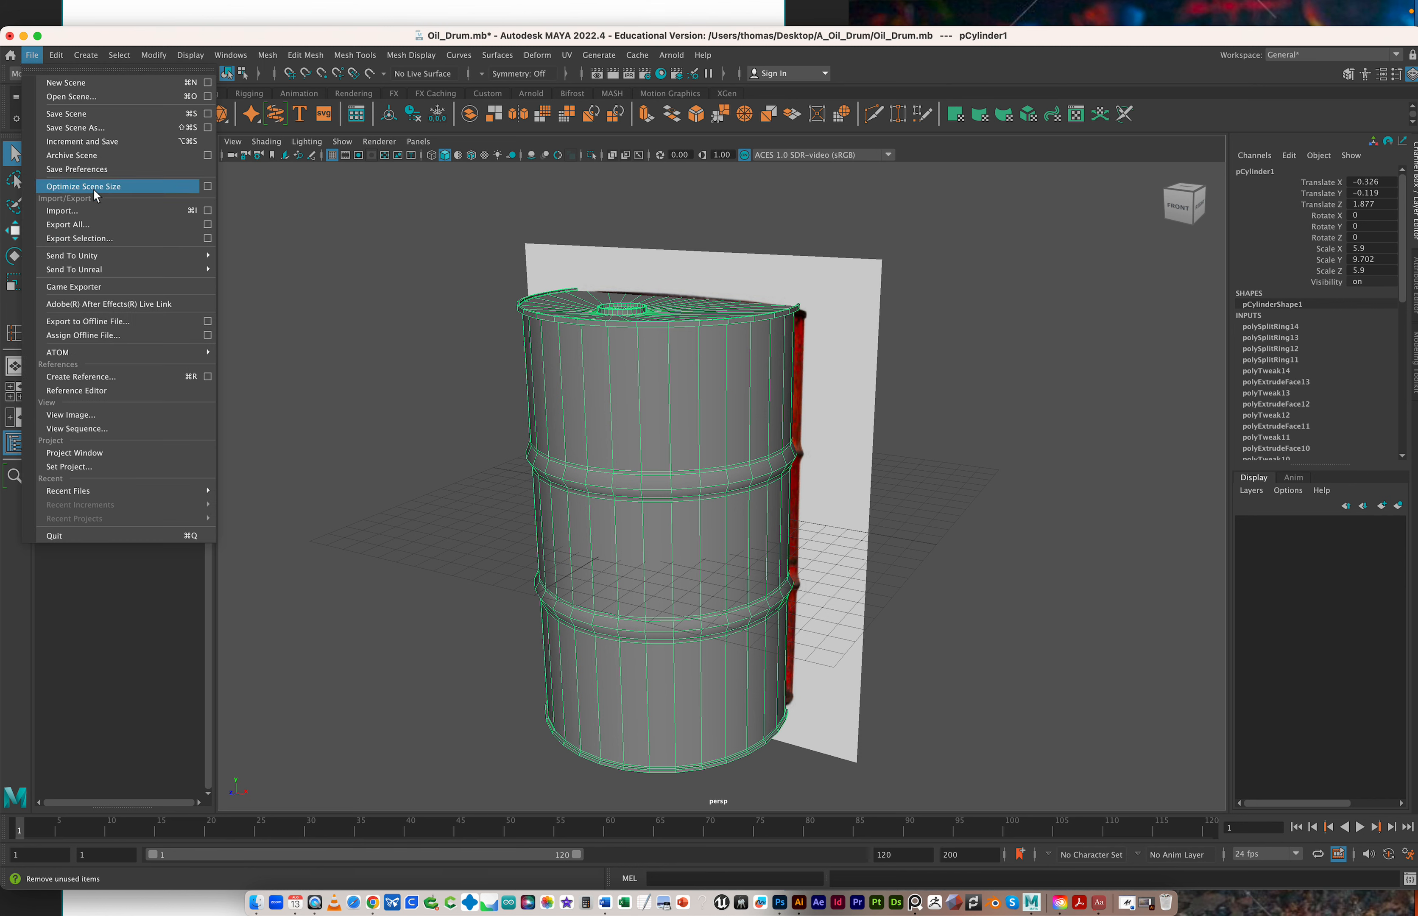
{"action": "left_click", "coordinate": [129, 138]}
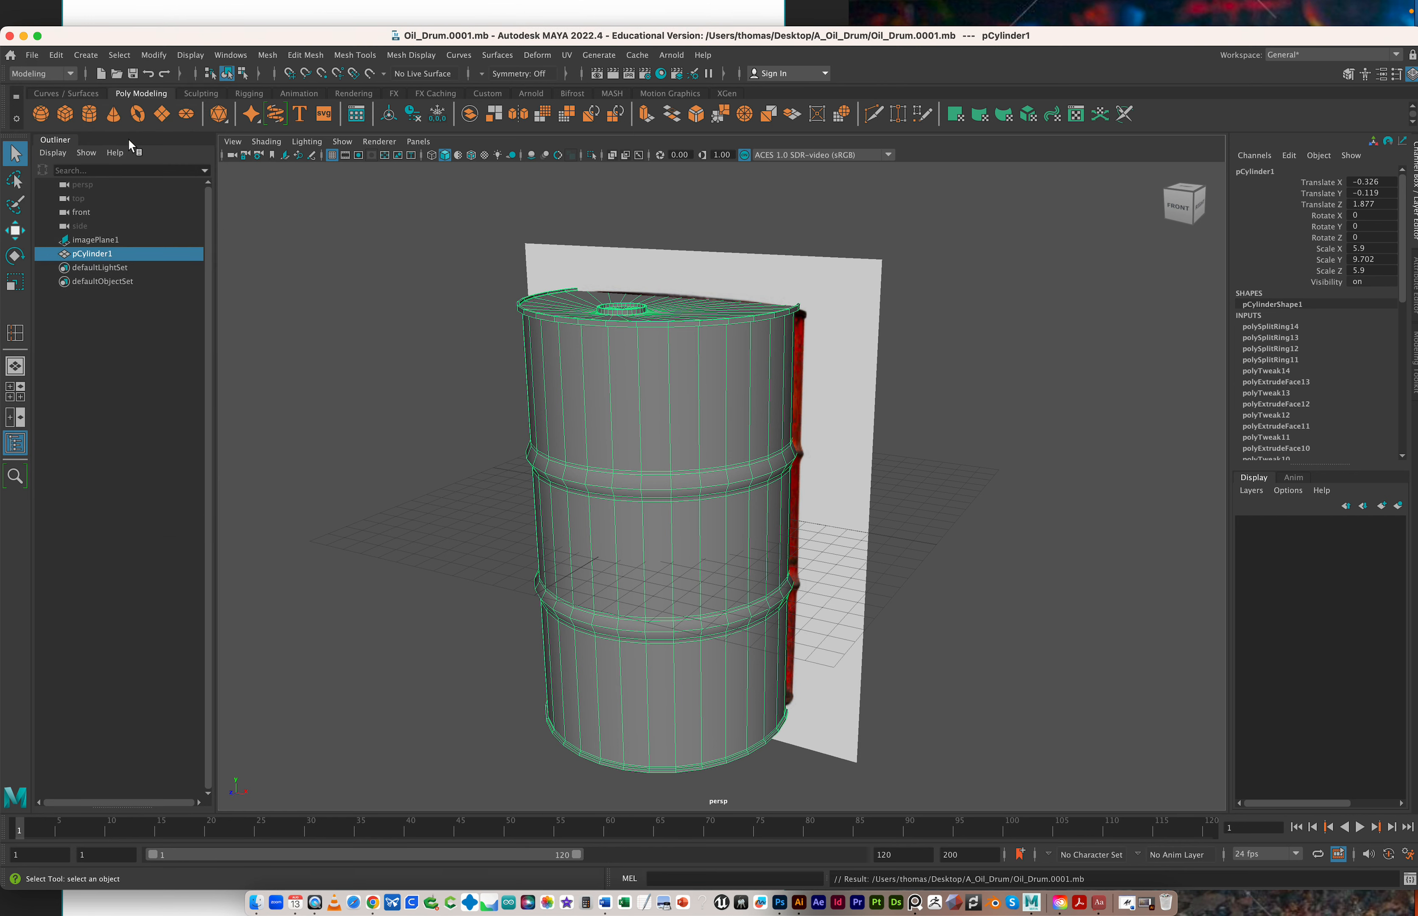